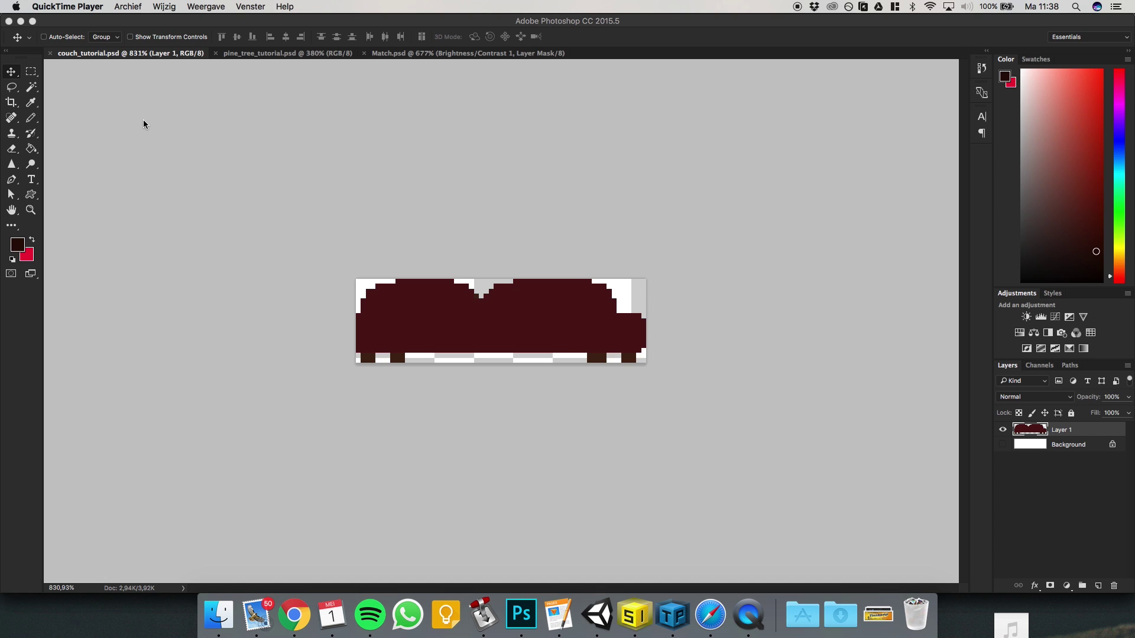
Switch to Safari and view the SpriteIlluminator page and the TexturePacker features page on codeandweb.com, returning to SpriteIlluminator.
{"action": "left_click", "coordinate": [710, 619]}
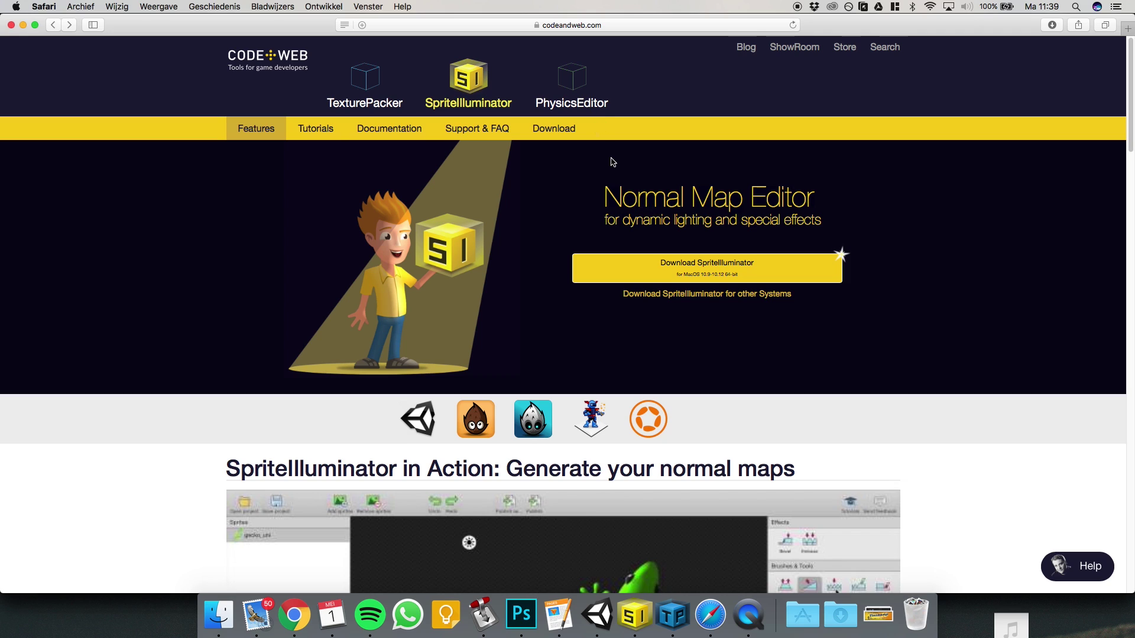
{"action": "triple_click", "coordinate": [830, 199]}
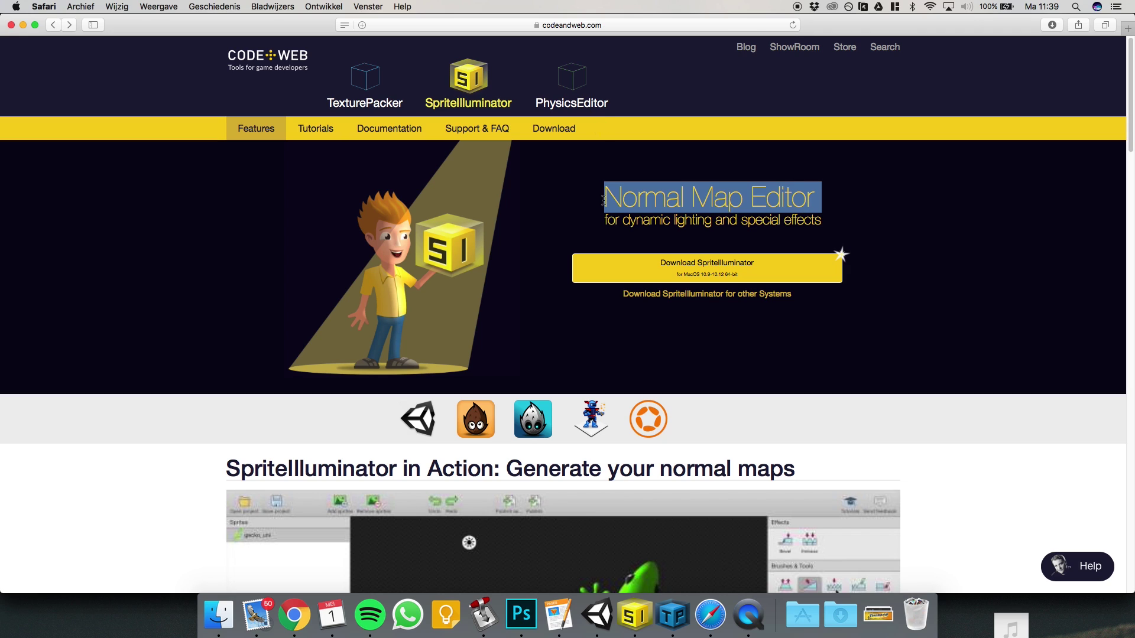
{"action": "double_click", "coordinate": [794, 200]}
{"action": "left_click", "coordinate": [863, 201]}
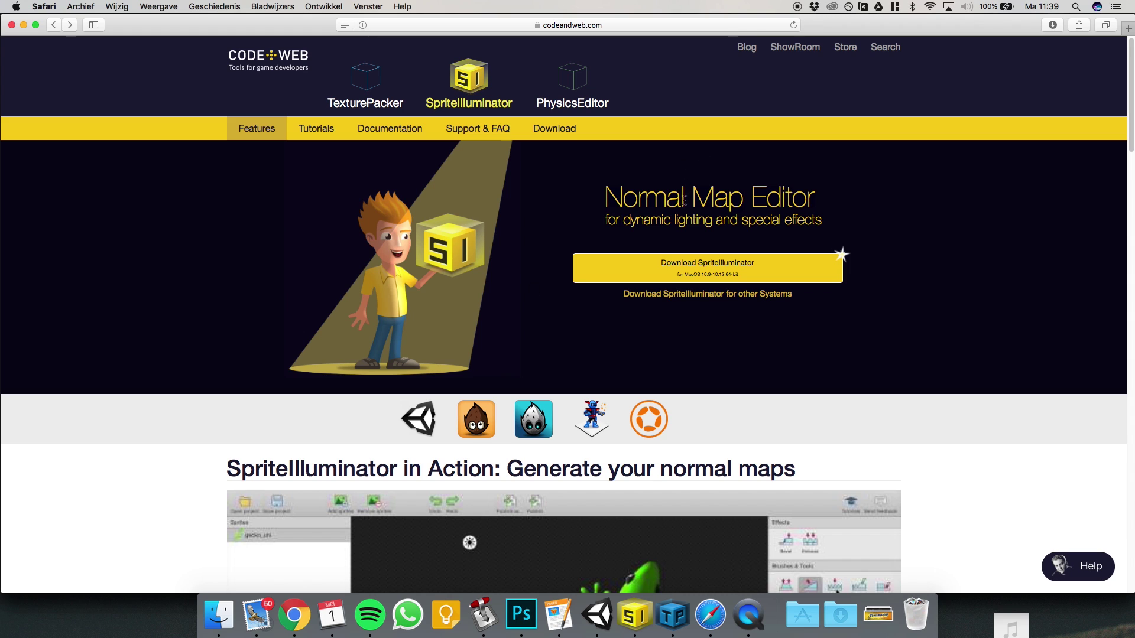
{"action": "left_click", "coordinate": [389, 104]}
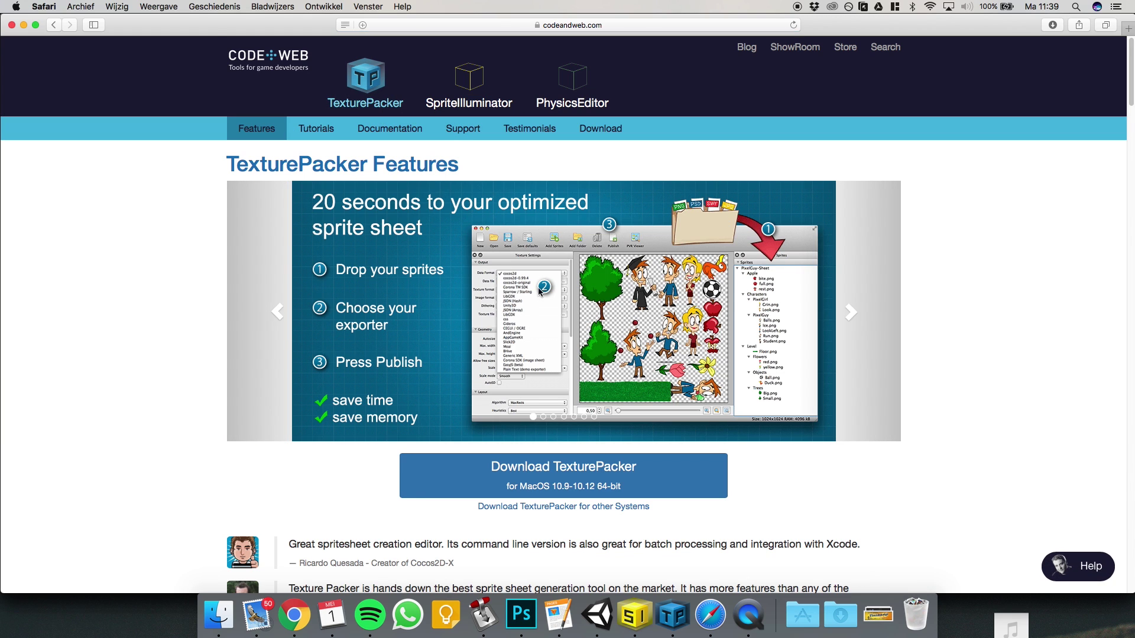
{"action": "left_click", "coordinate": [57, 26]}
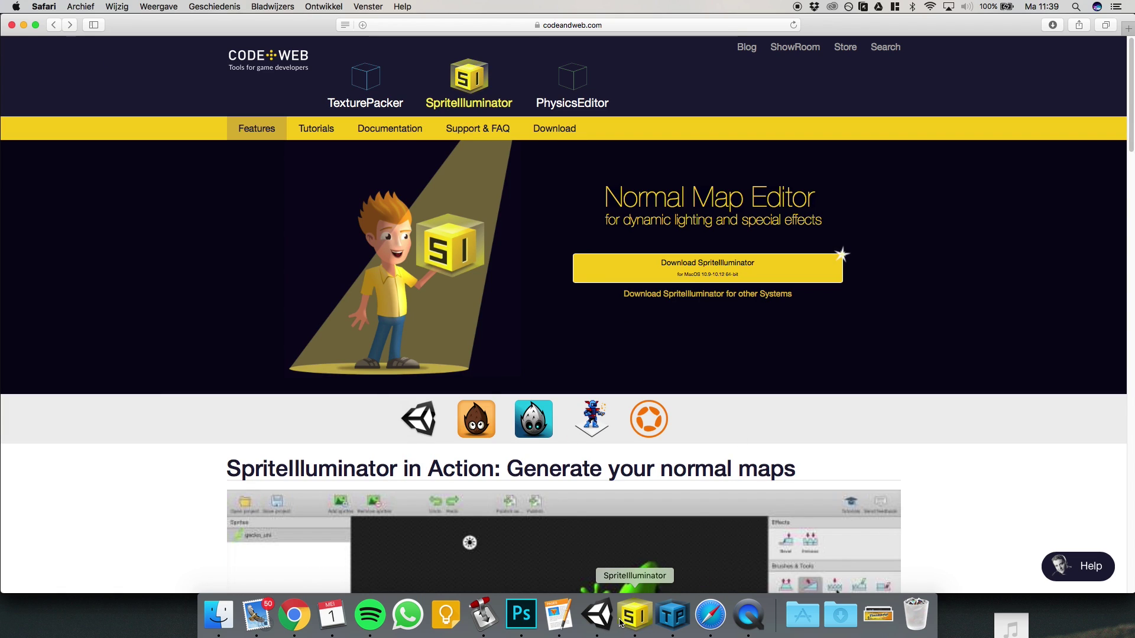
Switch to Photoshop and load the couch outline from Layer 1 as a selection.
{"action": "left_click", "coordinate": [521, 615]}
{"action": "key", "text": "c"}
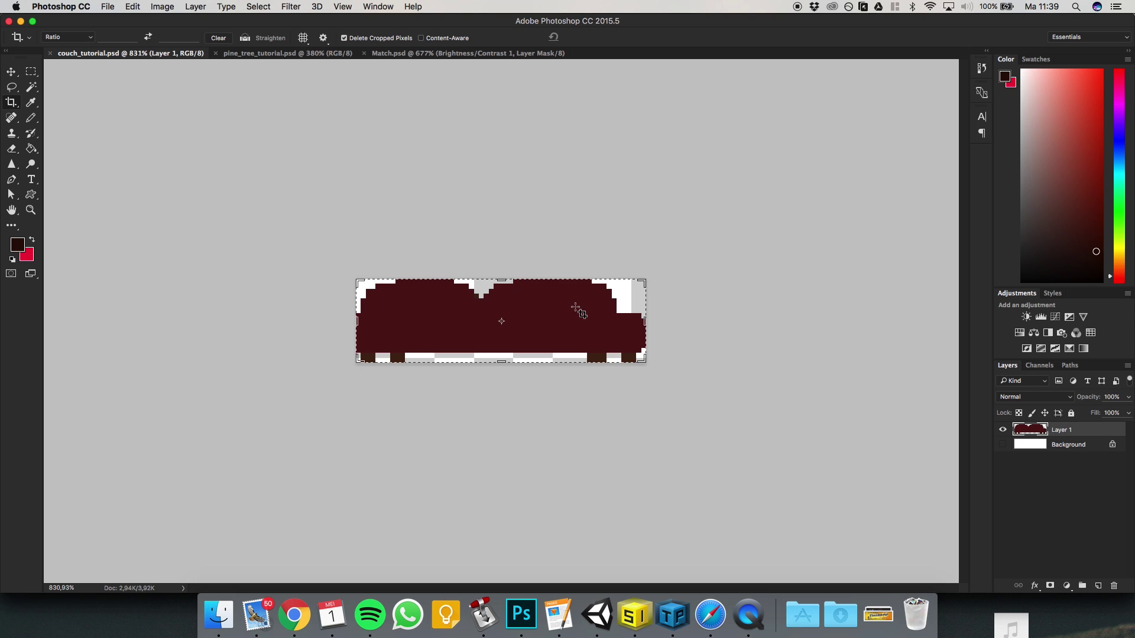
{"action": "key", "text": "m"}
{"action": "scroll", "coordinate": [568, 301], "scroll_direction": "up", "scroll_amount": 3, "text": "alt"}
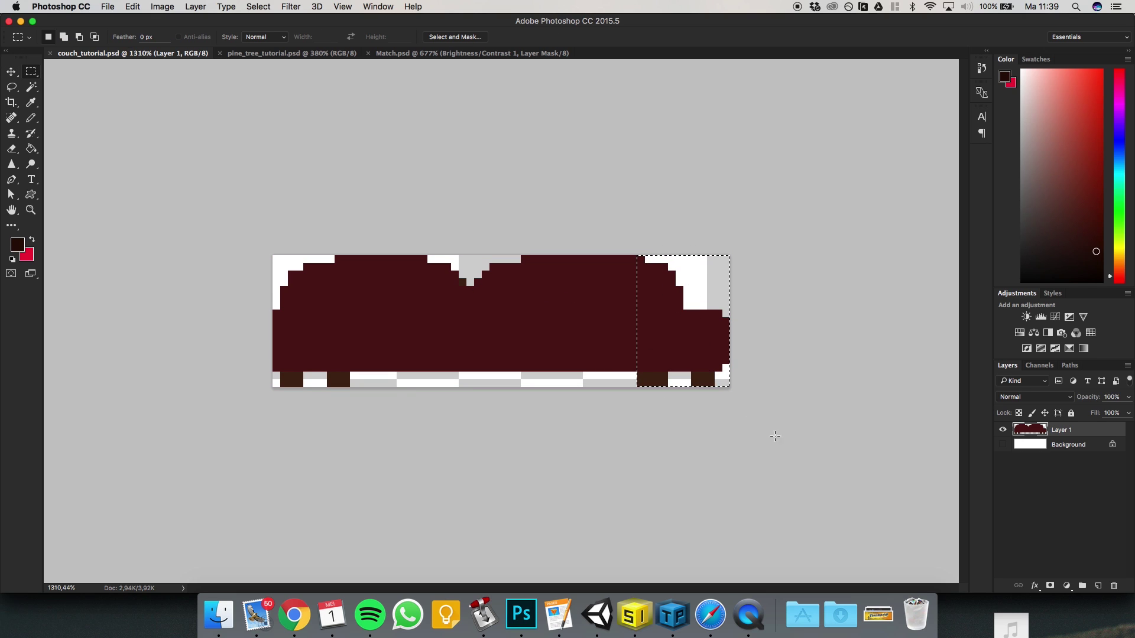
{"action": "scroll", "coordinate": [774, 437], "scroll_direction": "down", "scroll_amount": 1, "text": "alt"}
{"action": "left_click", "coordinate": [1034, 430], "text": "ctrl"}
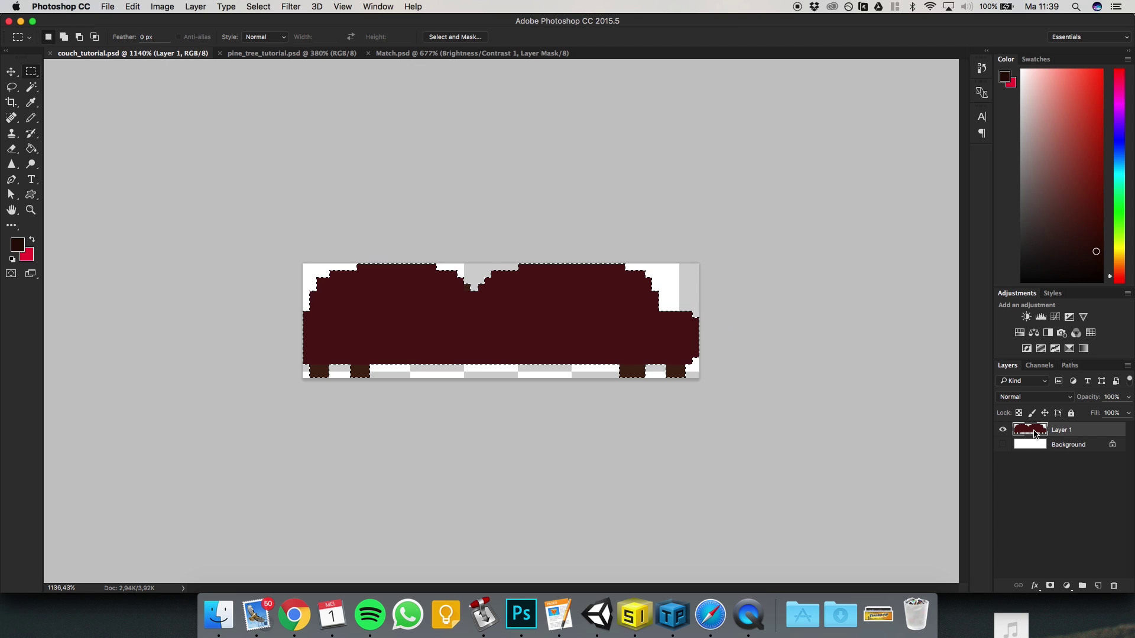
Paint the right end of the couch with the dark foreground color using an enlarged Pencil, then clear the selection.
{"action": "key", "text": "b"}
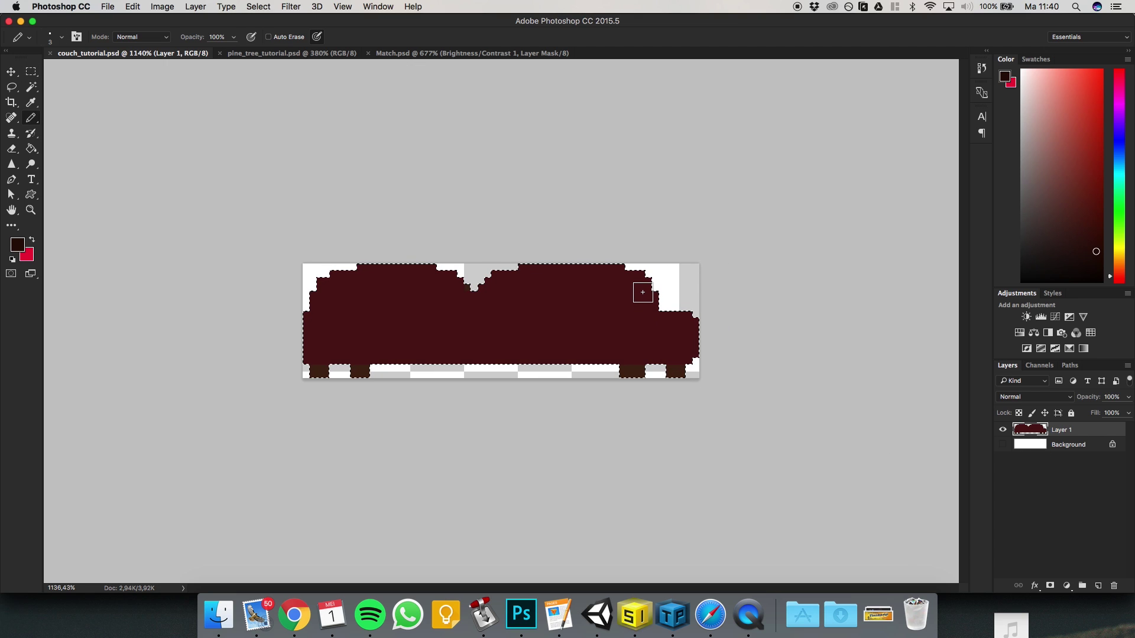
{"action": "key", "text": "]"}
{"action": "key", "text": "]"}
{"action": "key", "text": "]"}
{"action": "mouse_move", "coordinate": [646, 258]}
{"action": "left_mouse_down"}
{"action": "mouse_move", "coordinate": [684, 306]}
{"action": "mouse_move", "coordinate": [625, 341]}
{"action": "left_mouse_up"}
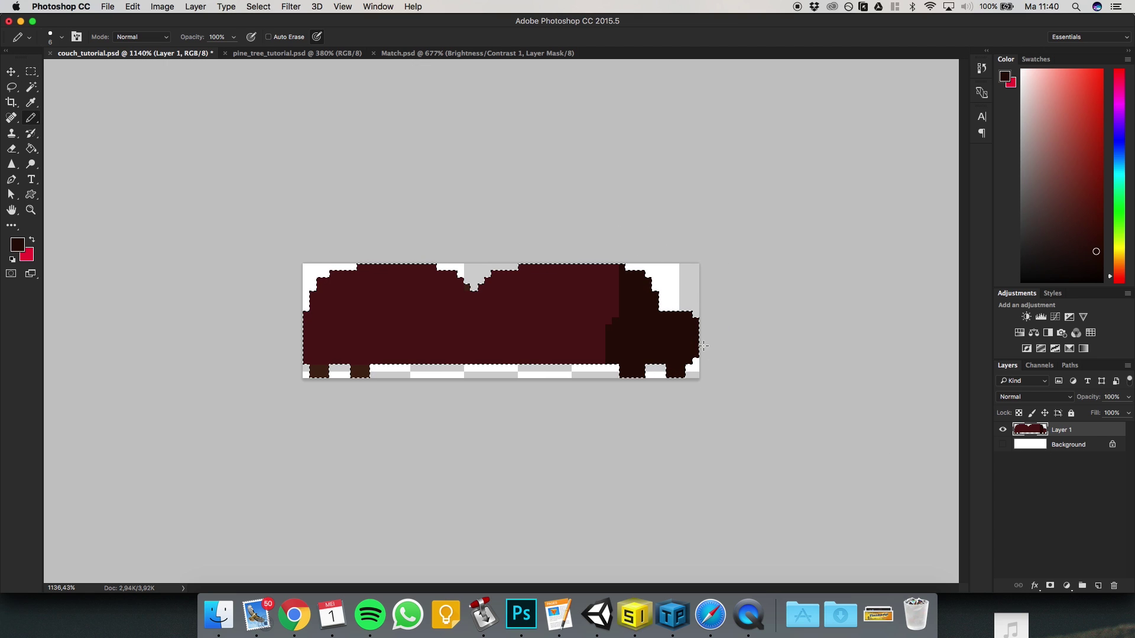
{"action": "key", "text": "ctrl+z"}
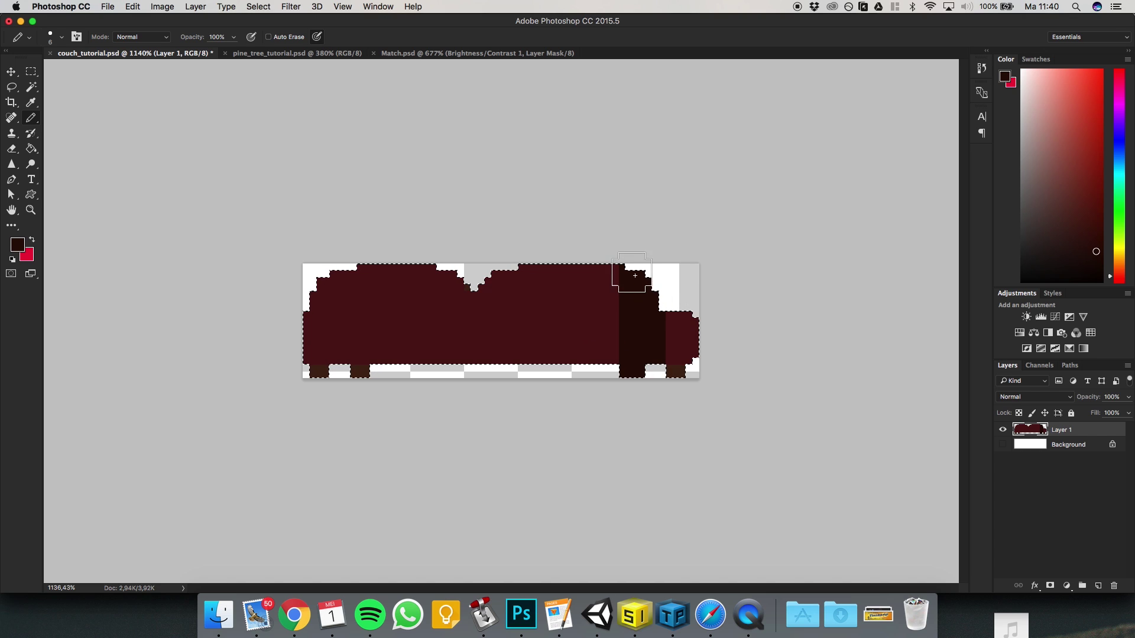
{"action": "key", "text": "m"}
{"action": "key", "text": "ctrl+d"}
{"action": "scroll", "coordinate": [674, 349], "scroll_direction": "down", "scroll_amount": 3, "text": "alt"}
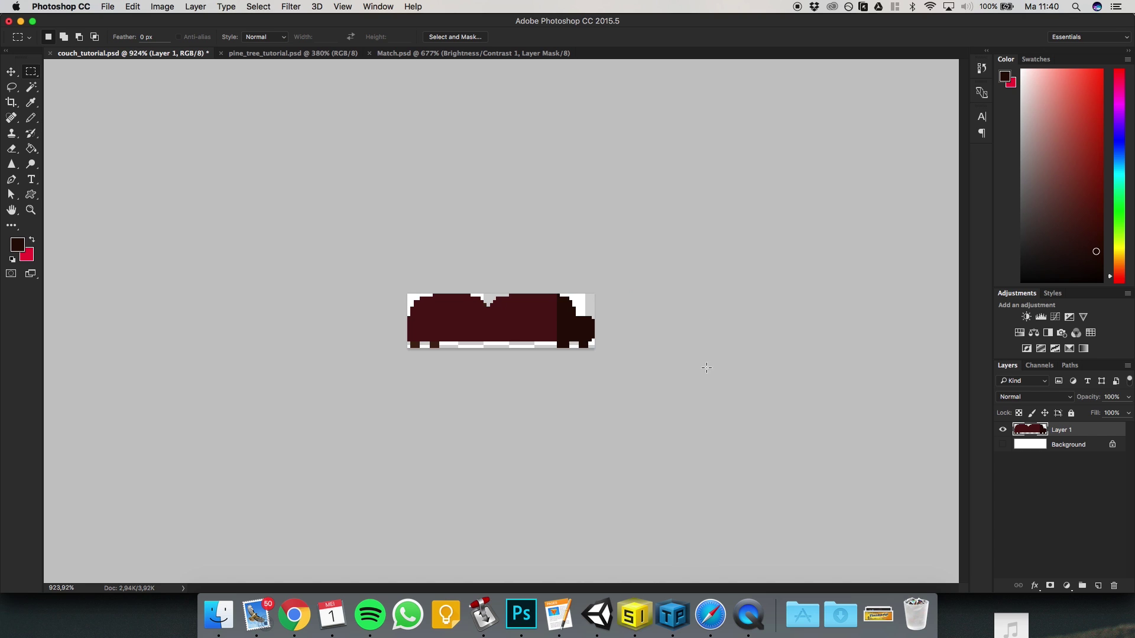
{"action": "scroll", "coordinate": [684, 351], "scroll_direction": "up", "scroll_amount": 3, "text": "alt"}
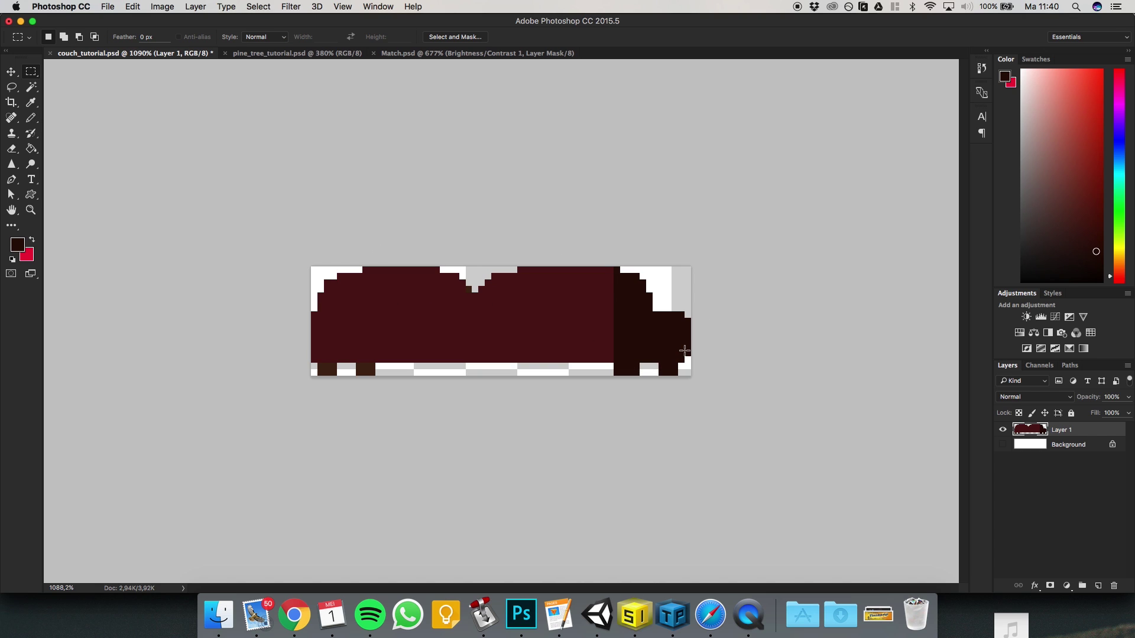
Undo the dark shading on the couch and deselect.
{"action": "key", "text": "ctrl+alt+z"}
{"action": "key", "text": "ctrl+alt+z"}
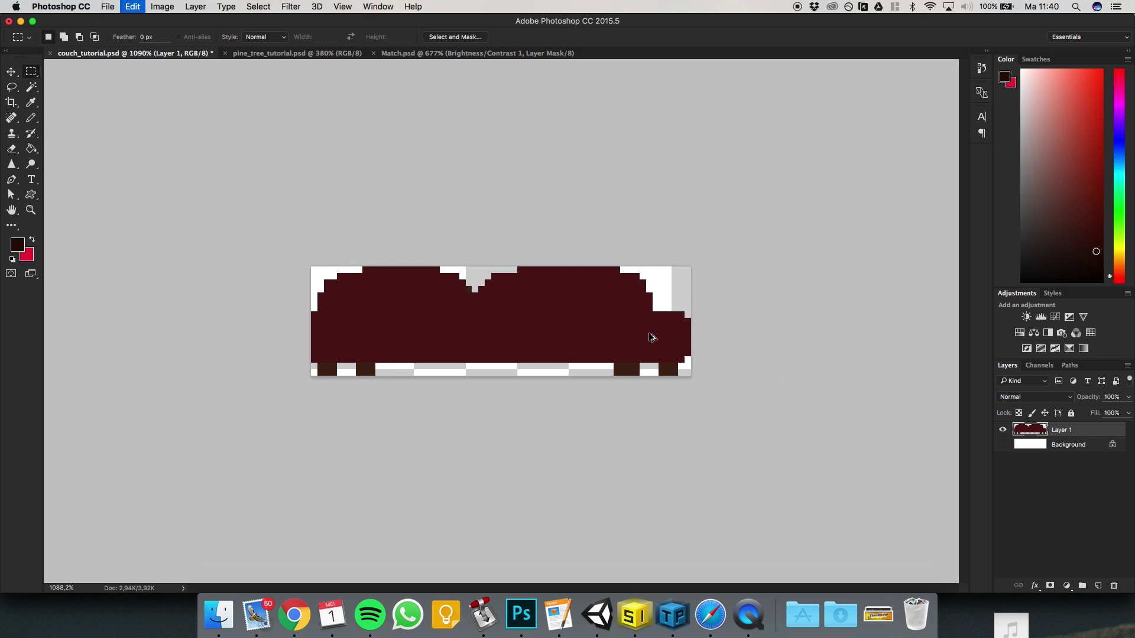
{"action": "key", "text": "ctrl+d"}
{"action": "scroll", "coordinate": [679, 254], "scroll_direction": "up", "scroll_amount": 2, "text": "alt"}
{"action": "scroll", "coordinate": [646, 281], "scroll_direction": "down", "scroll_amount": 4, "text": "alt"}
{"action": "scroll", "coordinate": [598, 331], "scroll_direction": "up", "scroll_amount": 1, "text": "alt"}
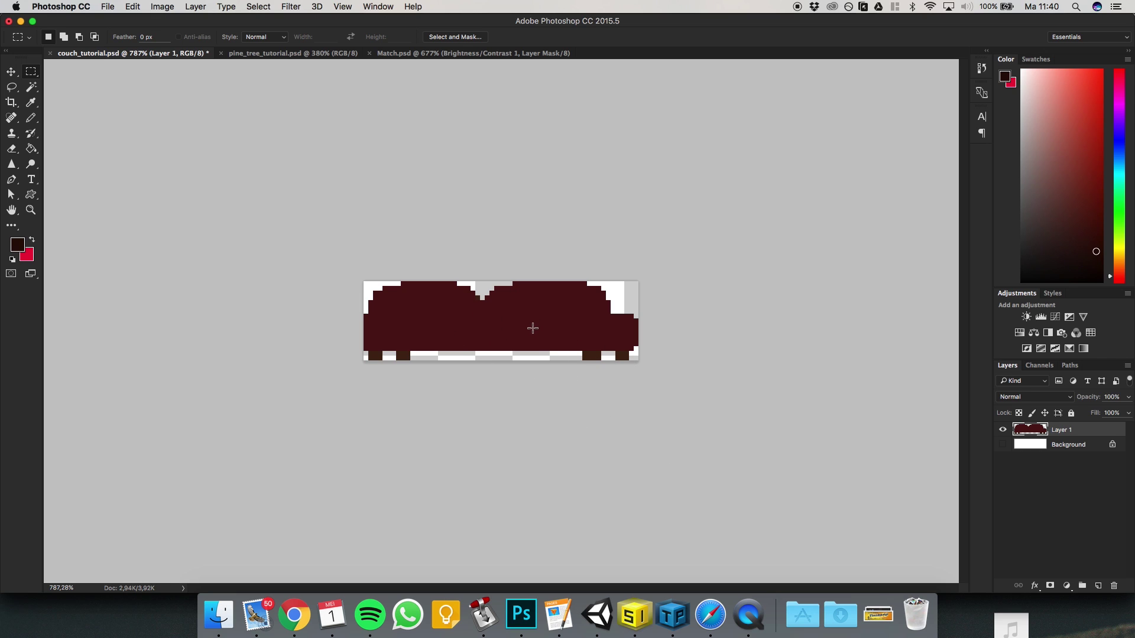
{"action": "scroll", "coordinate": [540, 342], "scroll_direction": "up", "scroll_amount": 2, "text": "alt"}
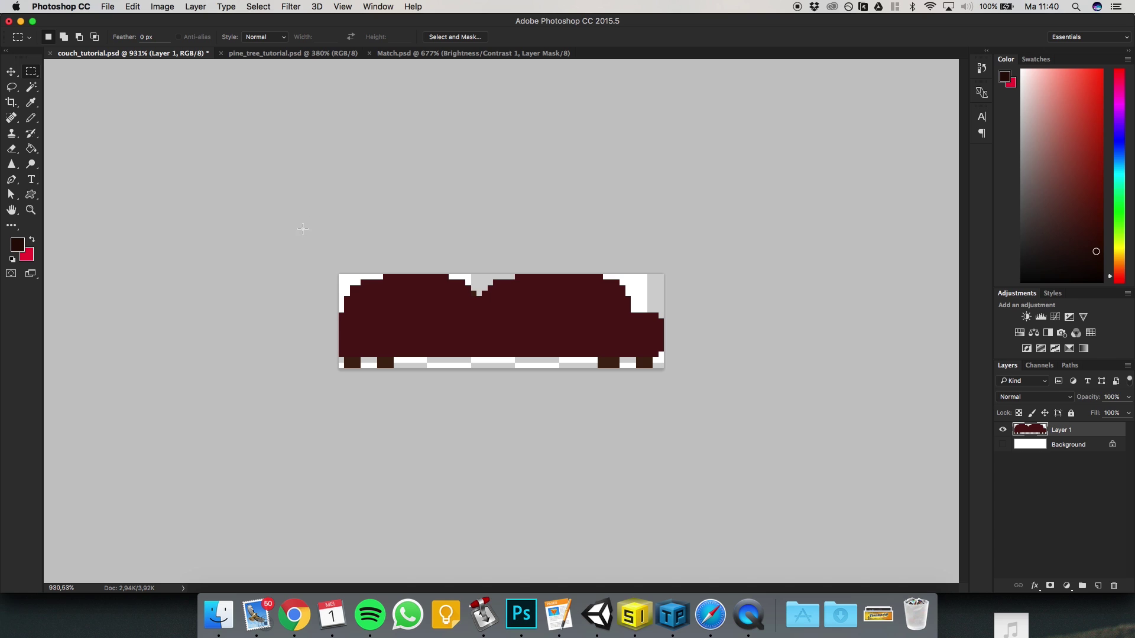
{"action": "left_click_drag", "start_coordinate": [302, 228], "coordinate": [746, 372]}
{"action": "key", "text": "super+shift+s"}
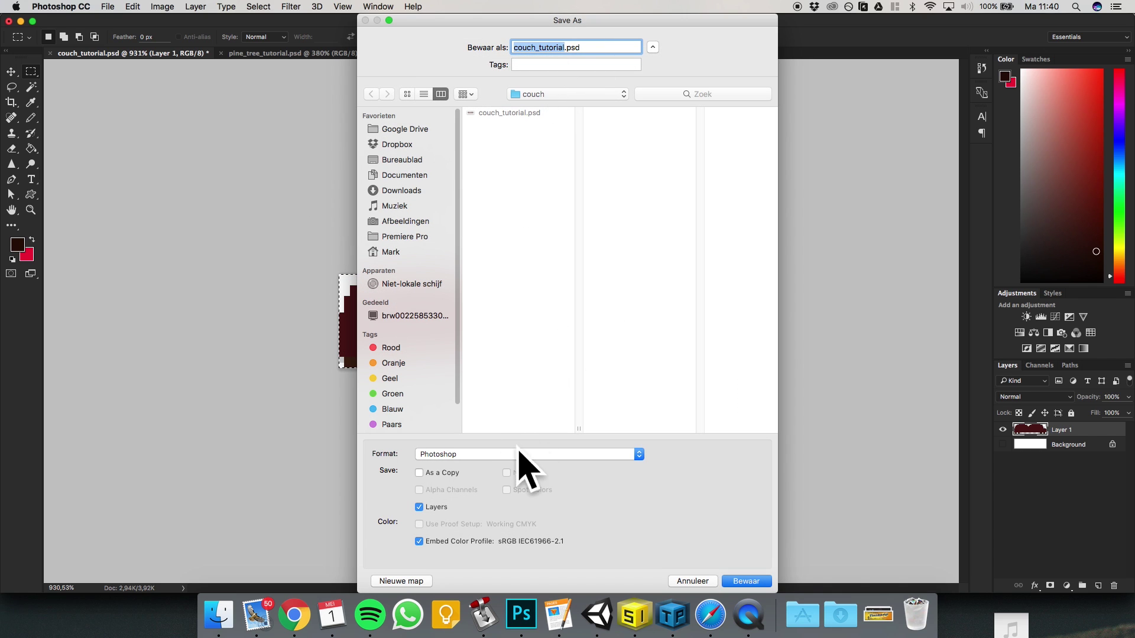
{"action": "left_click", "coordinate": [530, 96]}
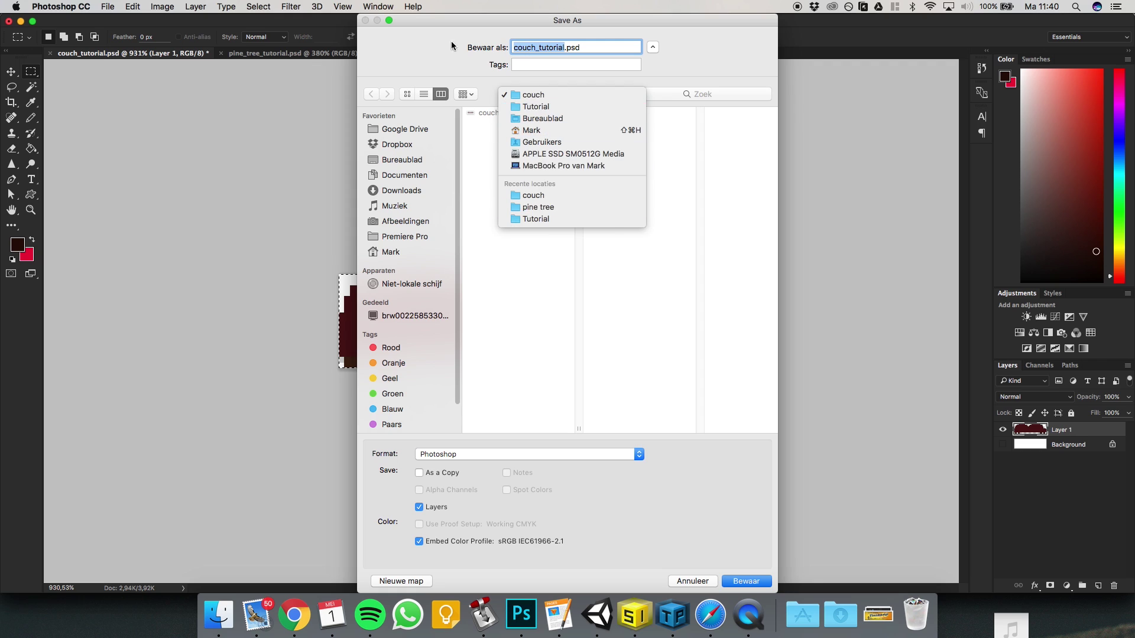
{"action": "left_click", "coordinate": [491, 155]}
{"action": "left_click", "coordinate": [704, 582]}
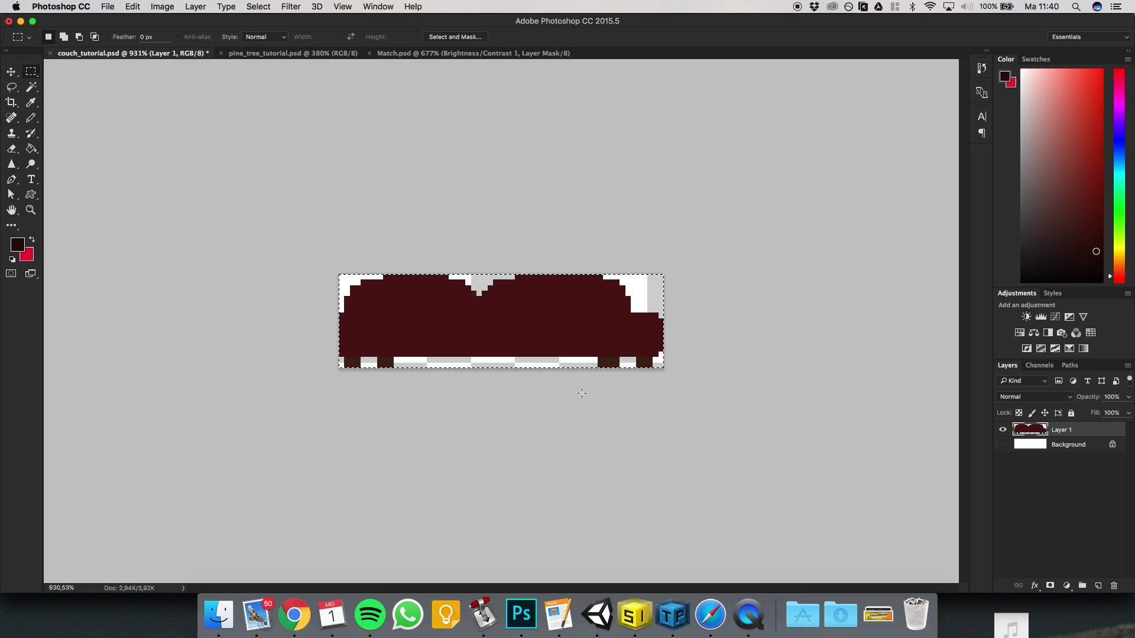
{"action": "scroll", "coordinate": [591, 395], "scroll_direction": "down", "scroll_amount": 2, "text": "alt"}
{"action": "key", "text": "super+d"}
Inspect the couch sprite up close and toggle the Background layer's visibility on and off to check the transparency.
{"action": "scroll", "coordinate": [679, 315], "scroll_direction": "up", "scroll_amount": 3, "text": "alt"}
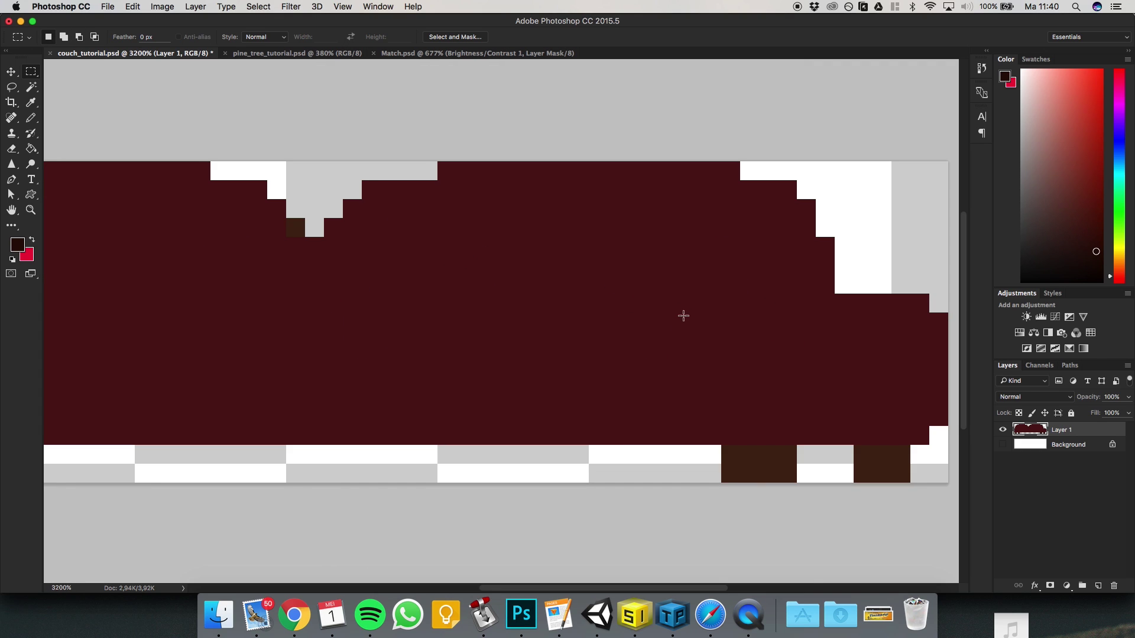
{"action": "scroll", "coordinate": [679, 314], "scroll_direction": "down", "scroll_amount": 3, "text": "alt"}
{"action": "scroll", "coordinate": [699, 327], "scroll_direction": "up", "scroll_amount": 2, "text": "alt"}
{"action": "scroll", "coordinate": [700, 327], "scroll_direction": "down", "scroll_amount": 1, "text": "alt"}
{"action": "left_click", "coordinate": [1002, 444]}
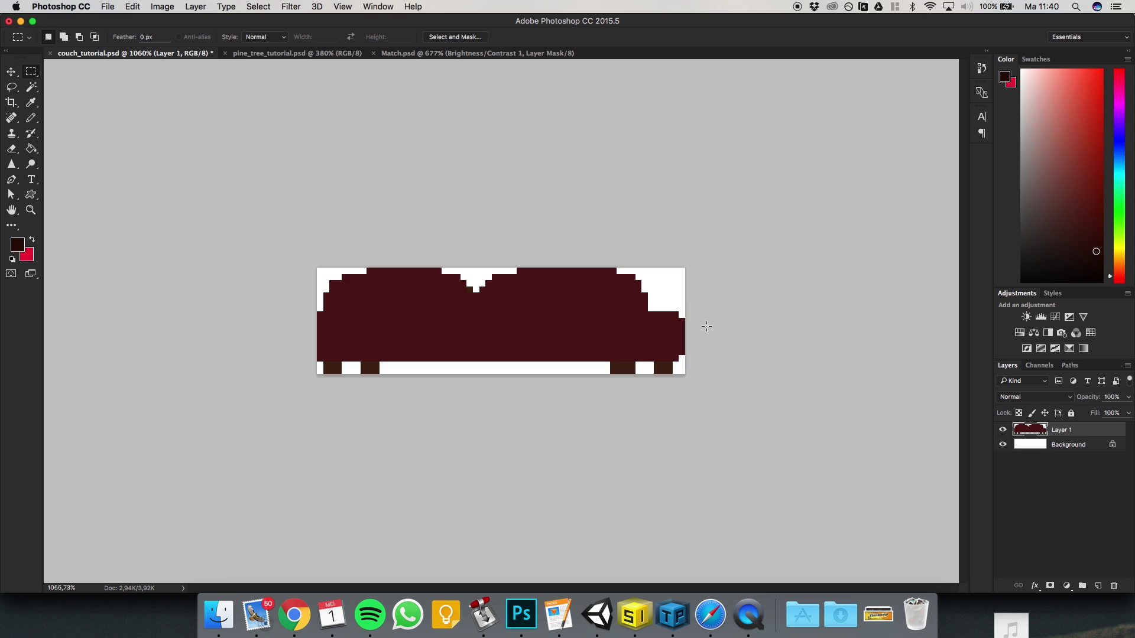
{"action": "left_click", "coordinate": [1002, 444]}
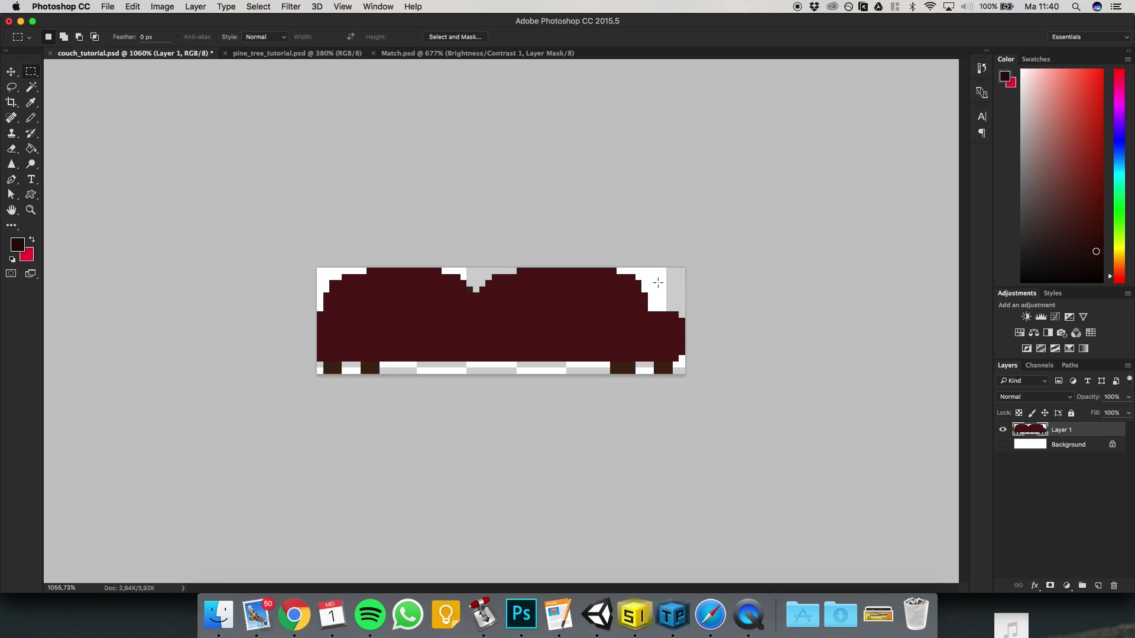
{"action": "scroll", "coordinate": [689, 303], "scroll_direction": "down", "scroll_amount": 1, "text": "alt"}
{"action": "scroll", "coordinate": [690, 355], "scroll_direction": "up", "scroll_amount": 2, "text": "alt"}
{"action": "scroll", "coordinate": [691, 379], "scroll_direction": "down", "scroll_amount": 1, "text": "alt"}
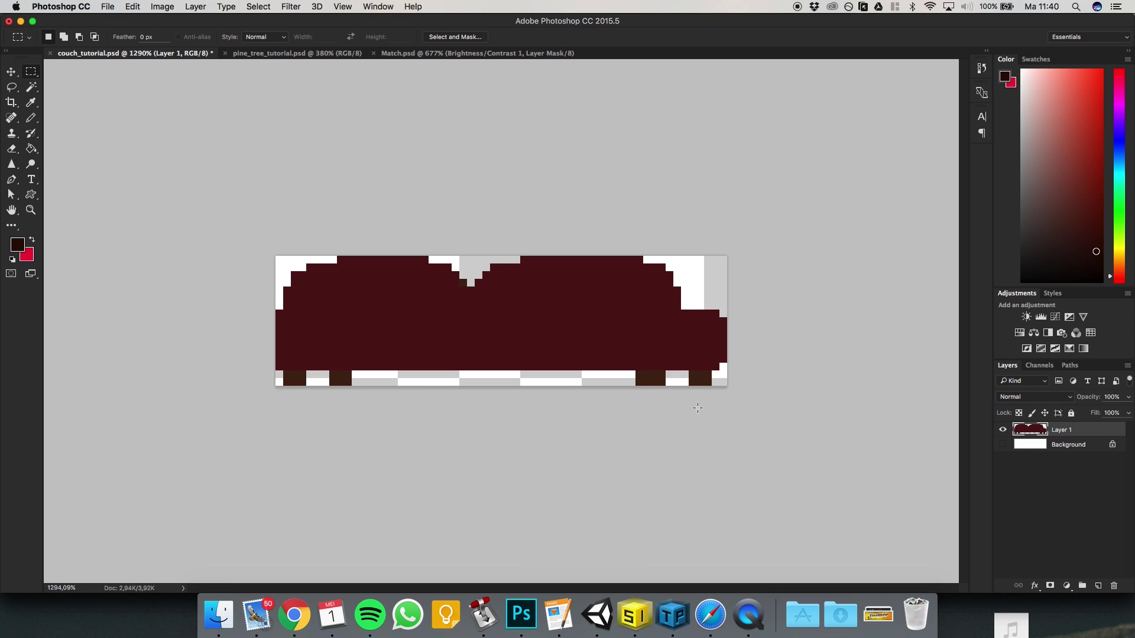
{"action": "scroll", "coordinate": [730, 431], "scroll_direction": "down", "scroll_amount": 1, "text": "alt"}
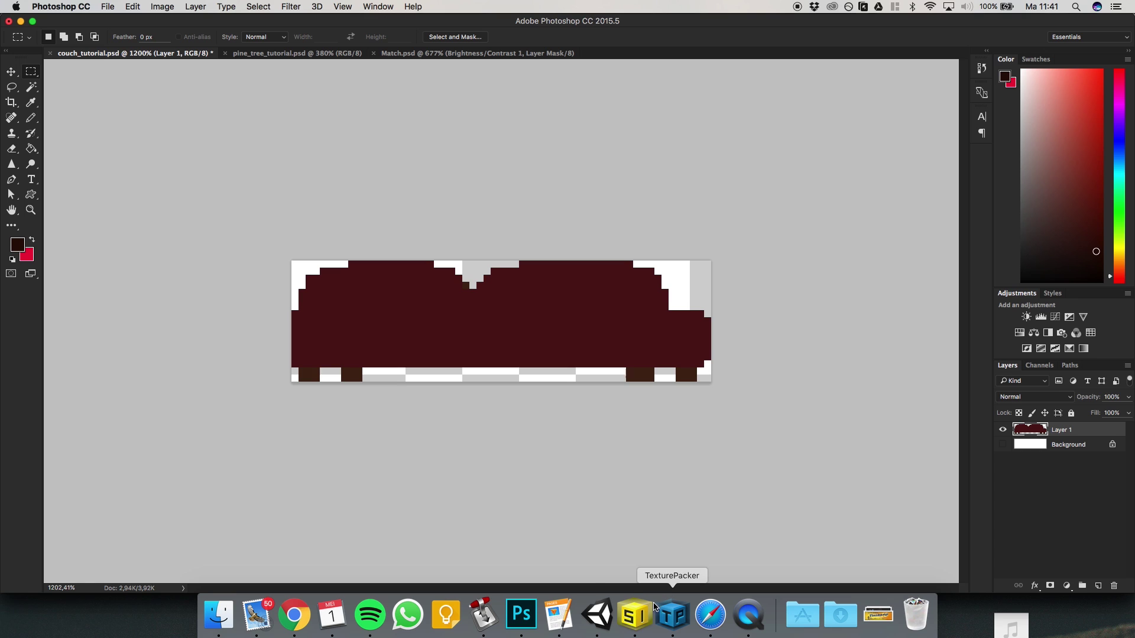
Switch to SpriteIlluminator, add couch_tutorial.psd from the couch folder as a sprite, and show it on the canvas.
{"action": "left_click", "coordinate": [637, 615]}
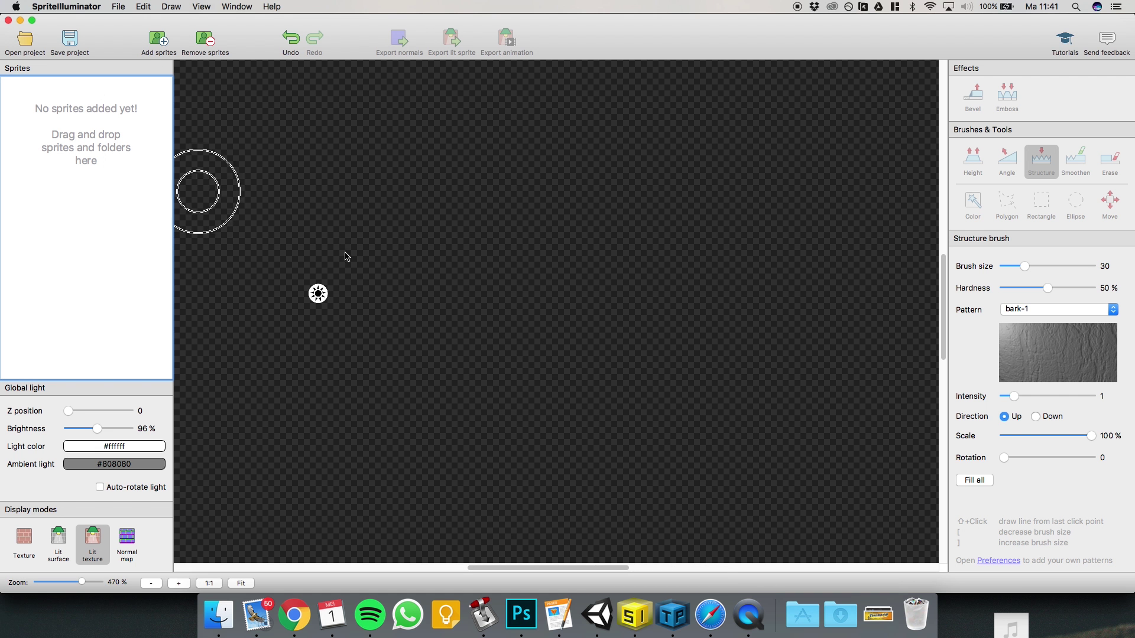
{"action": "left_click", "coordinate": [219, 615]}
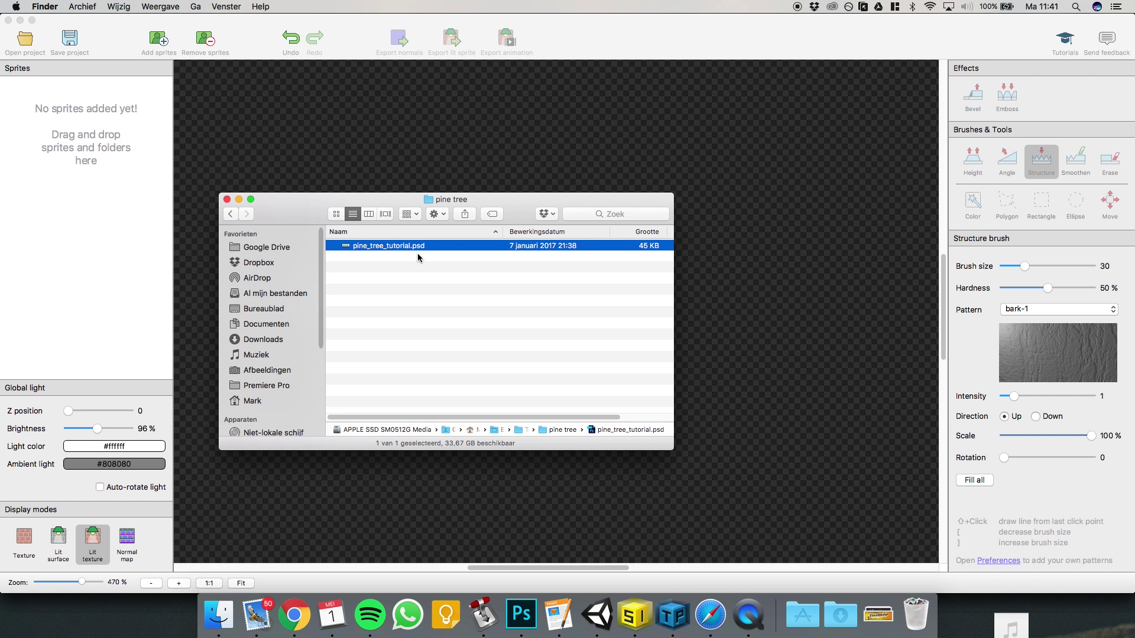
{"action": "left_click", "coordinate": [232, 215]}
{"action": "double_click", "coordinate": [373, 247]}
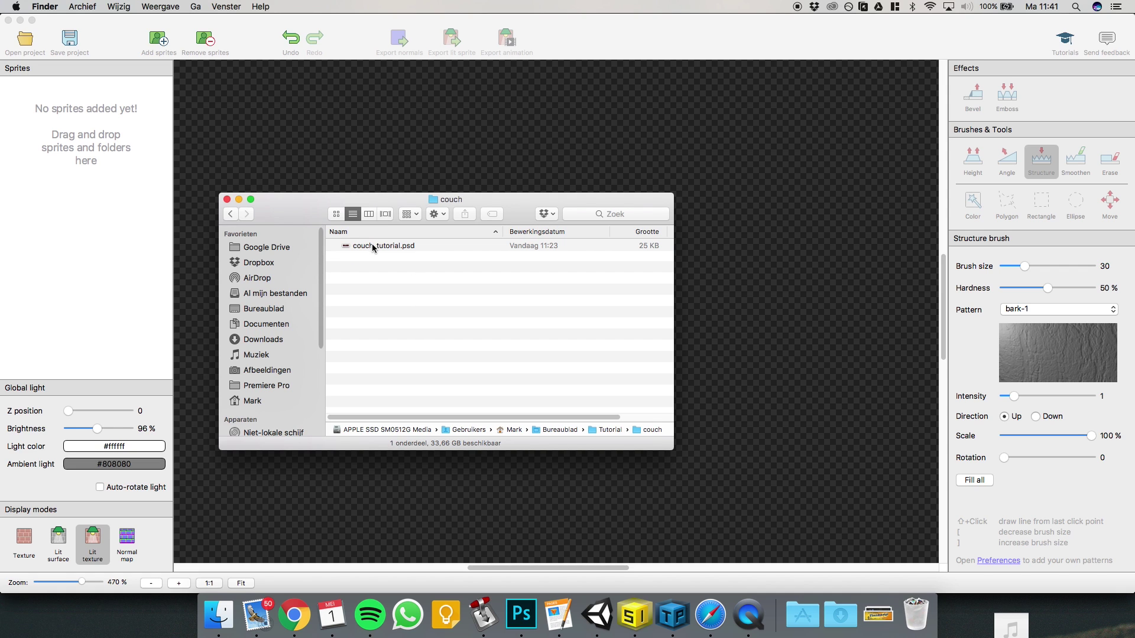
{"action": "left_click_drag", "start_coordinate": [377, 248], "coordinate": [68, 155]}
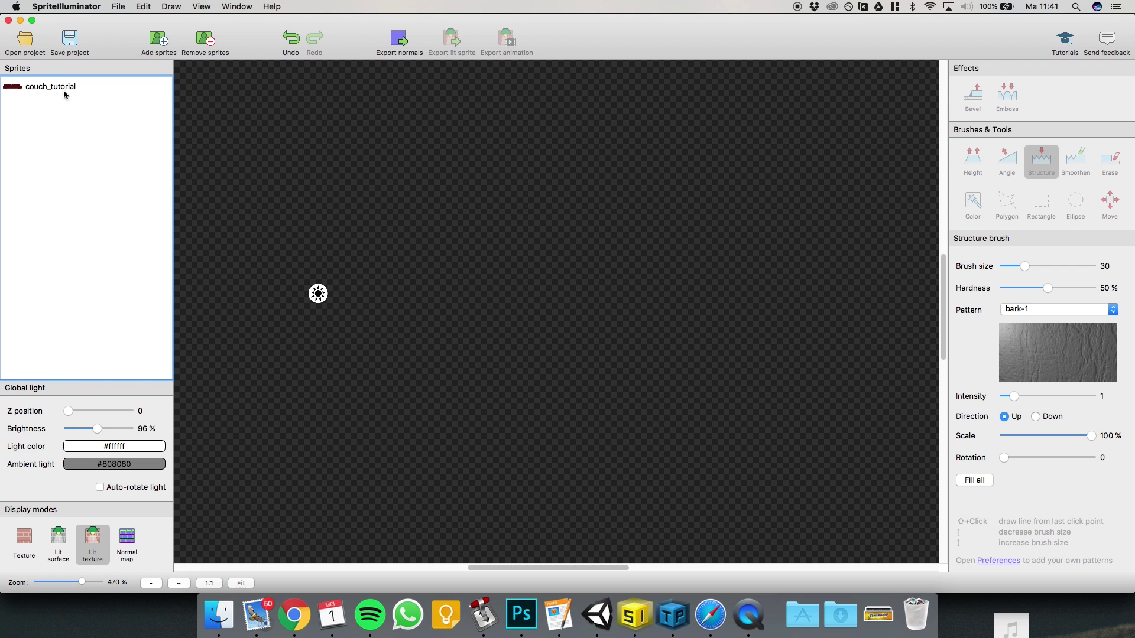
{"action": "scroll", "coordinate": [603, 385], "scroll_direction": "up", "scroll_amount": 3}
{"action": "scroll", "coordinate": [588, 380], "scroll_direction": "down", "scroll_amount": 6}
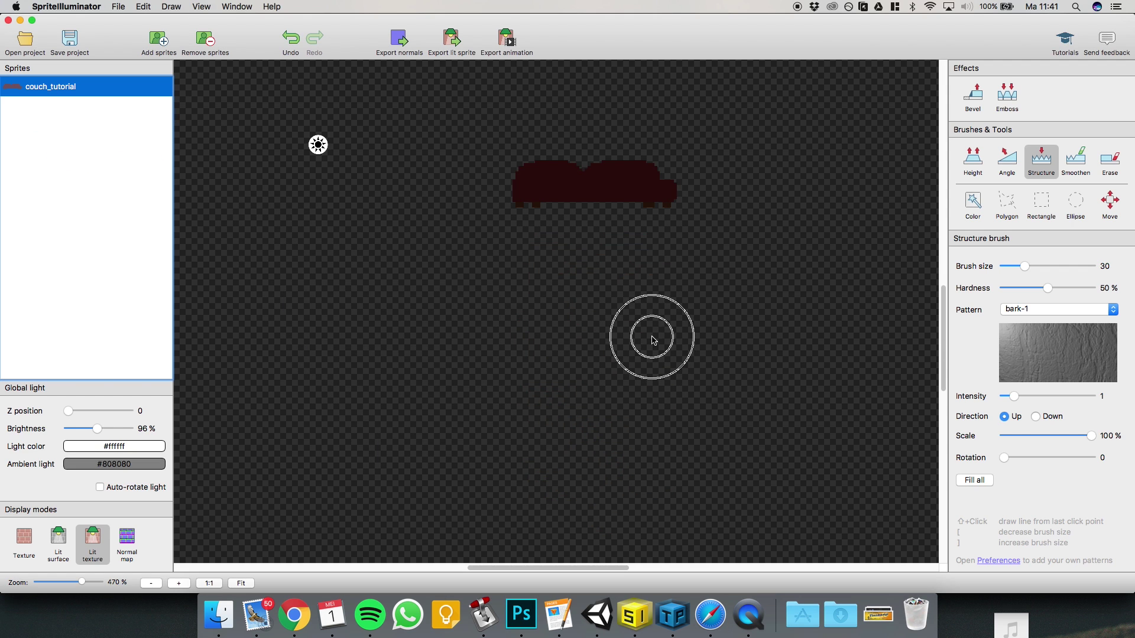
{"action": "scroll", "coordinate": [653, 334], "scroll_direction": "up", "scroll_amount": 3}
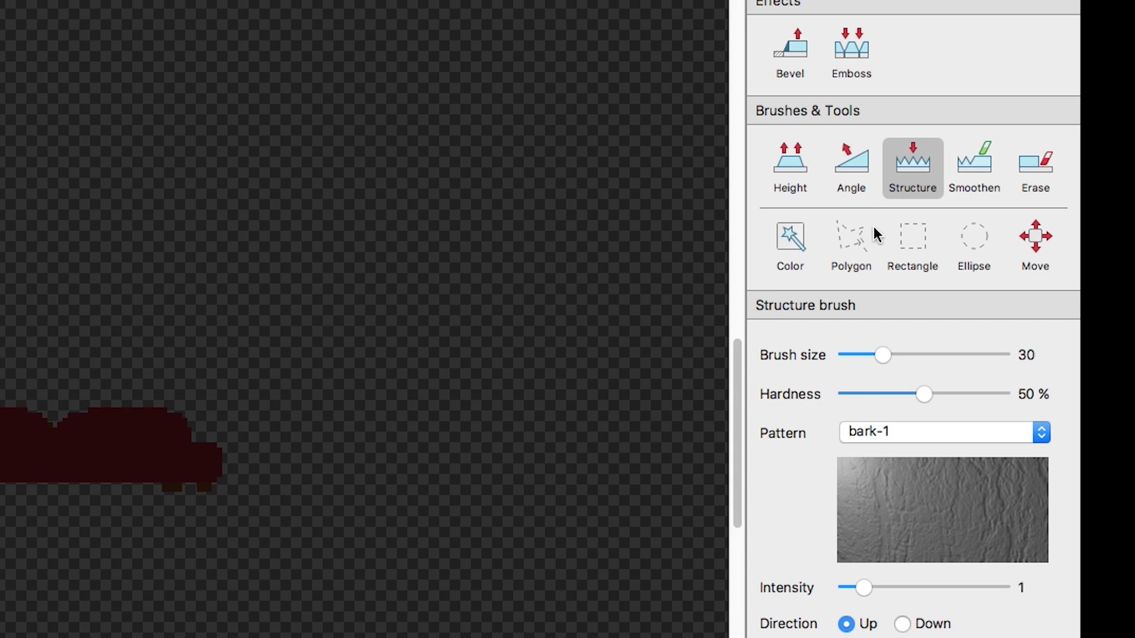
Select the couch with a rectangular marquee from its left end to just before the right armrest.
{"action": "left_click", "coordinate": [913, 240]}
{"action": "left_click_drag", "start_coordinate": [312, 381], "coordinate": [208, 509]}
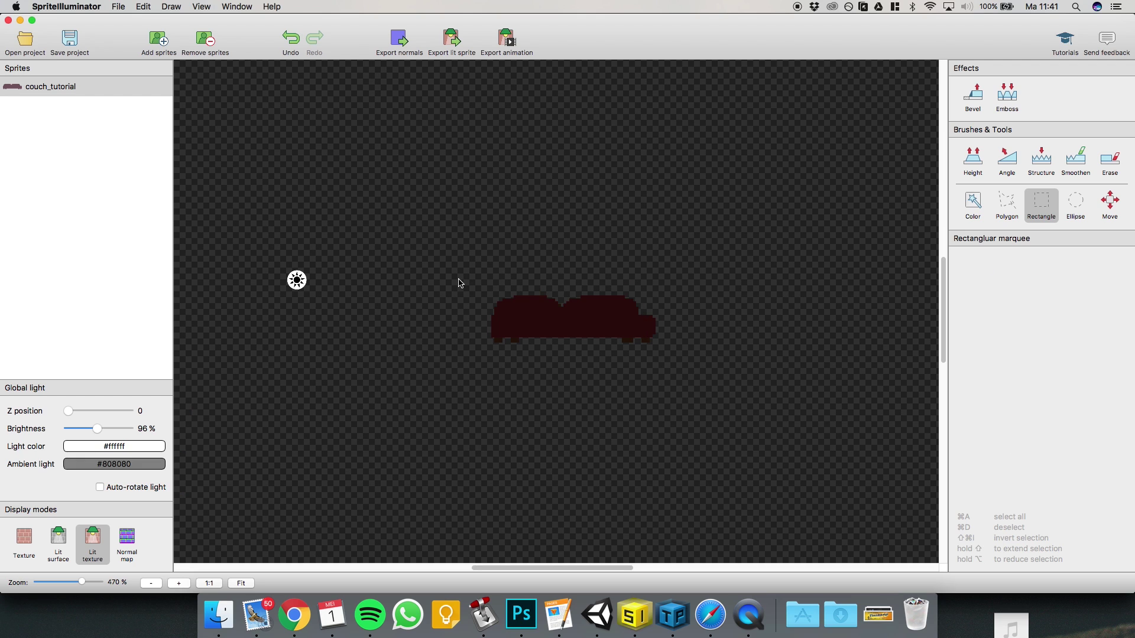
{"action": "left_click_drag", "start_coordinate": [458, 279], "coordinate": [627, 473]}
{"action": "scroll", "coordinate": [696, 360], "scroll_direction": "up", "scroll_amount": 3}
{"action": "scroll", "coordinate": [684, 455], "scroll_direction": "up", "scroll_amount": 3, "text": "ctrl"}
{"action": "scroll", "coordinate": [729, 354], "scroll_direction": "down", "scroll_amount": 3}
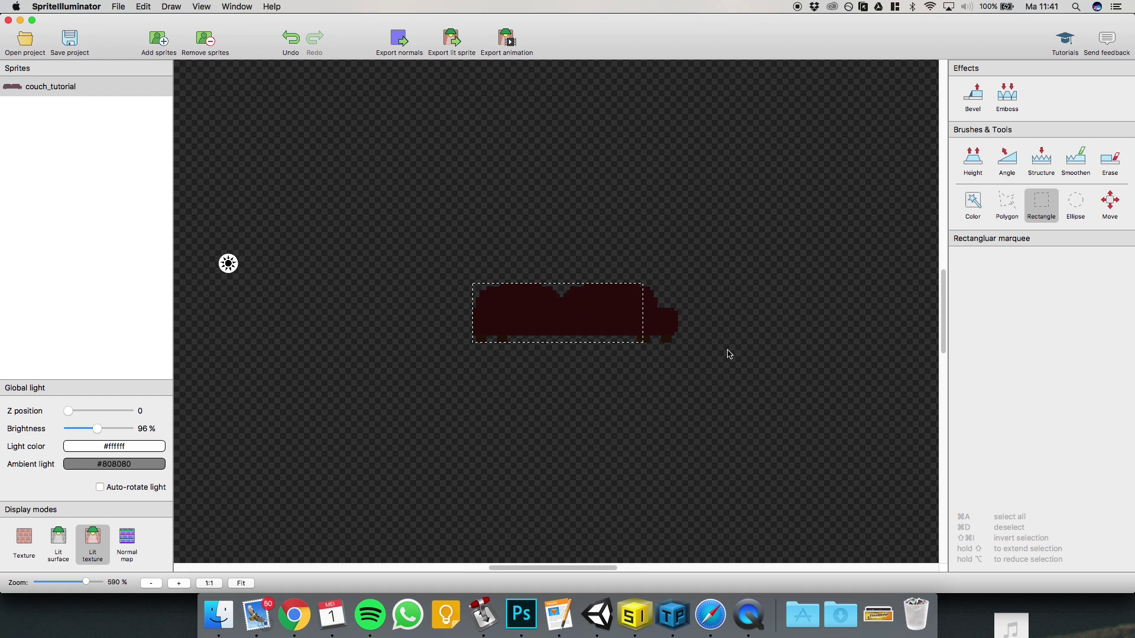
{"action": "scroll", "coordinate": [691, 410], "scroll_direction": "up", "scroll_amount": 3, "text": "ctrl"}
{"action": "scroll", "coordinate": [738, 403], "scroll_direction": "down", "scroll_amount": 2}
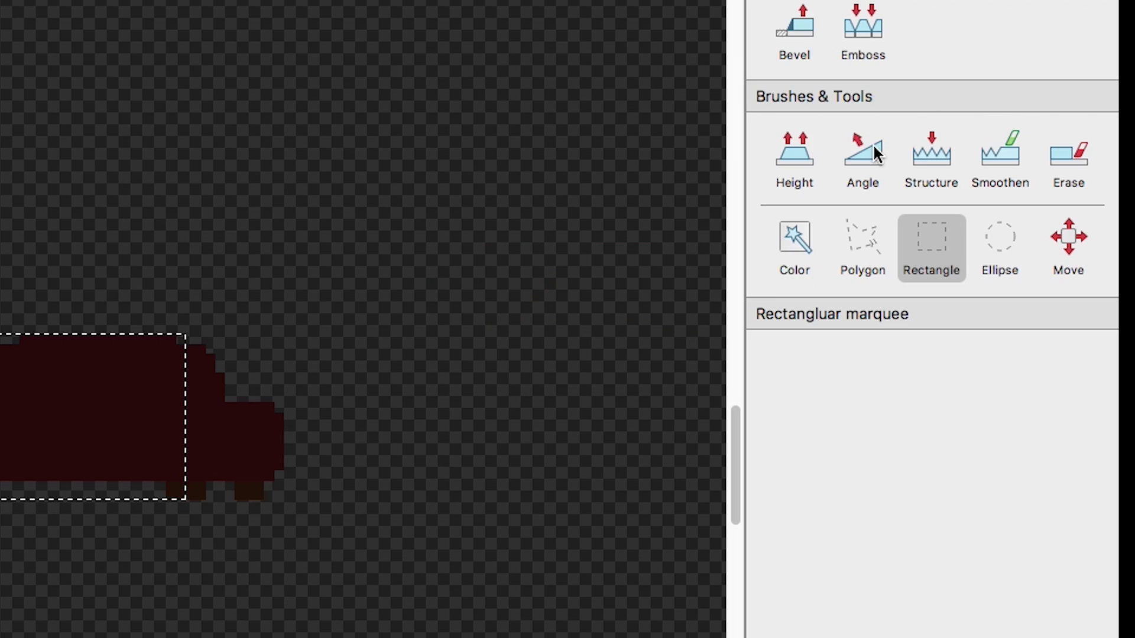
Paint the selected couch area with the Angle brush at size 30, using the outermost left-facing angle with discrete angles enabled.
{"action": "left_click", "coordinate": [1012, 158]}
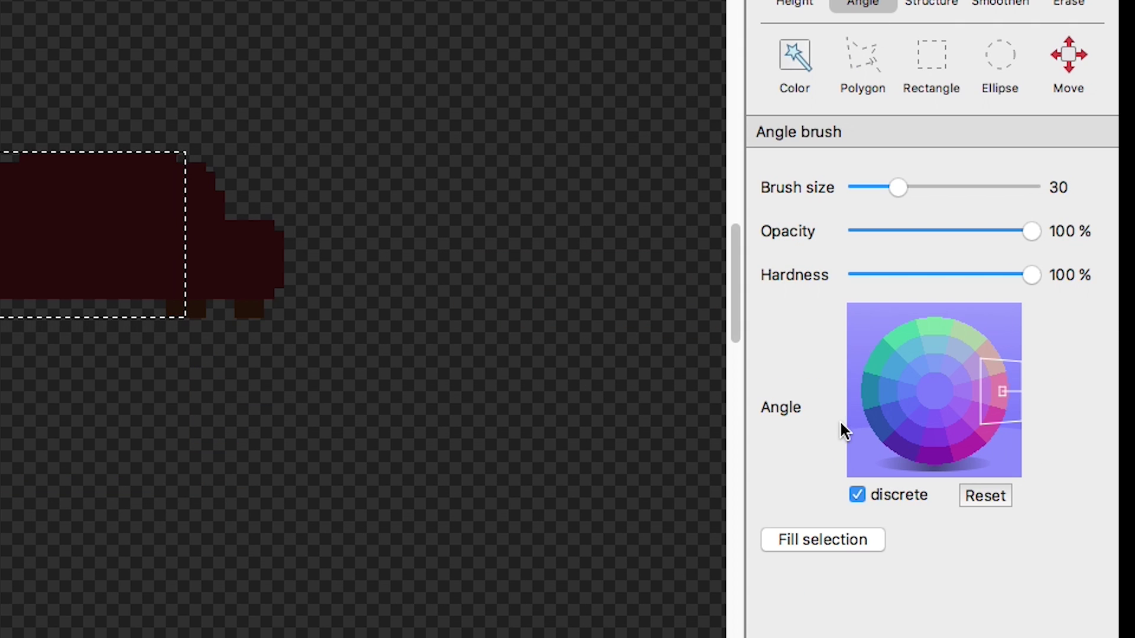
{"action": "left_click", "coordinate": [865, 391]}
{"action": "left_click", "coordinate": [857, 495]}
{"action": "left_click", "coordinate": [857, 495]}
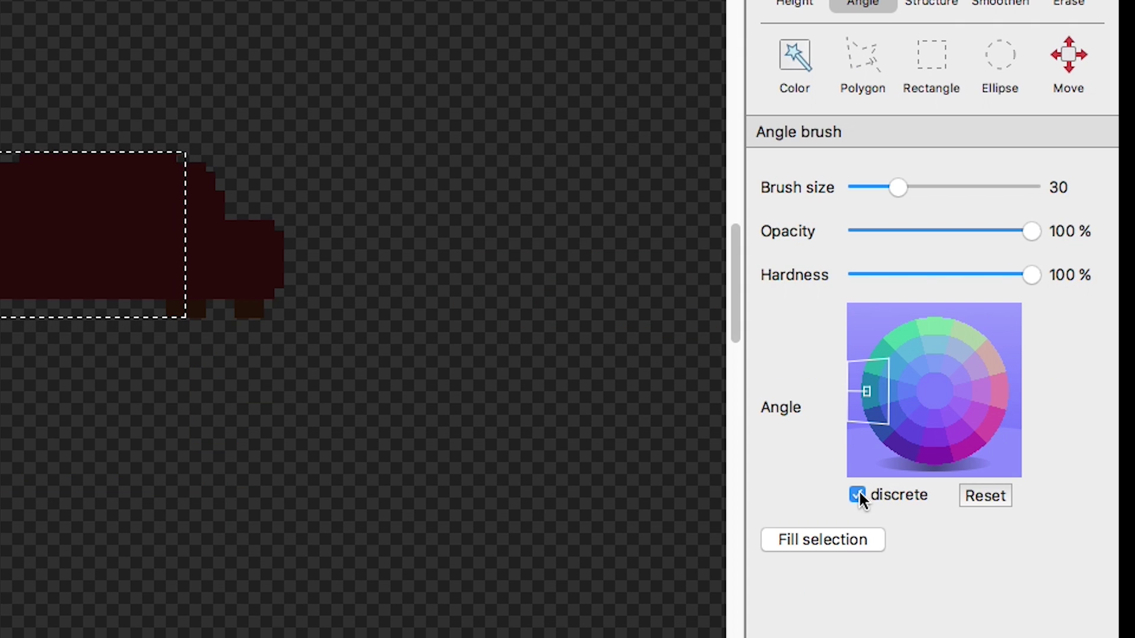
{"action": "left_click", "coordinate": [857, 495]}
{"action": "left_click", "coordinate": [856, 496]}
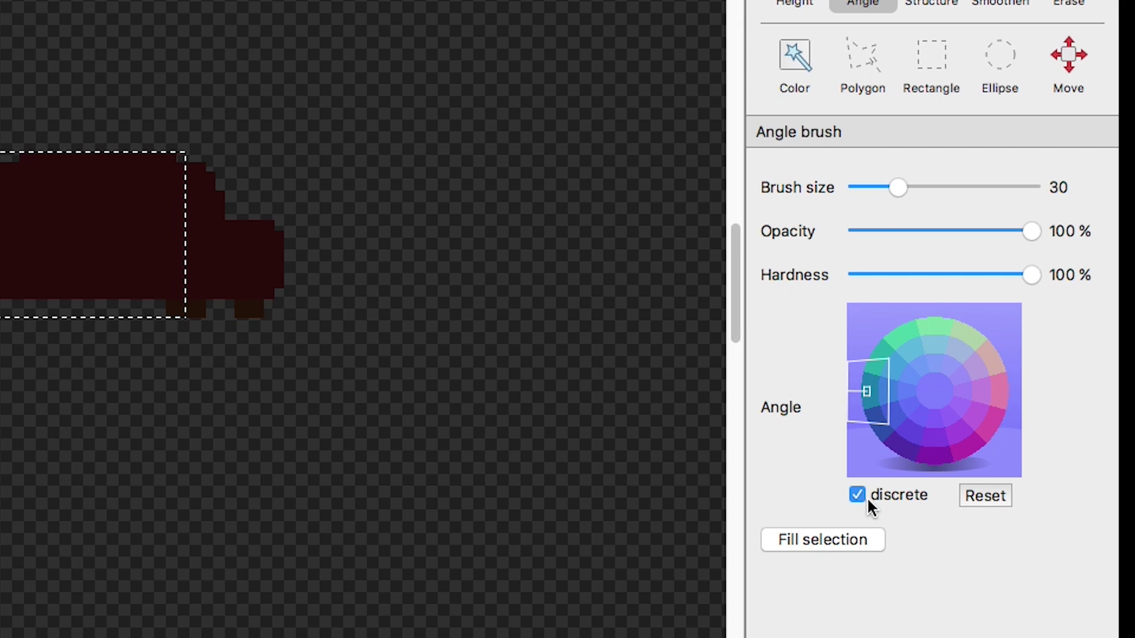
{"action": "mouse_move", "coordinate": [866, 391]}
{"action": "left_mouse_down"}
{"action": "mouse_move", "coordinate": [1001, 398]}
{"action": "mouse_move", "coordinate": [867, 391]}
{"action": "left_mouse_up"}
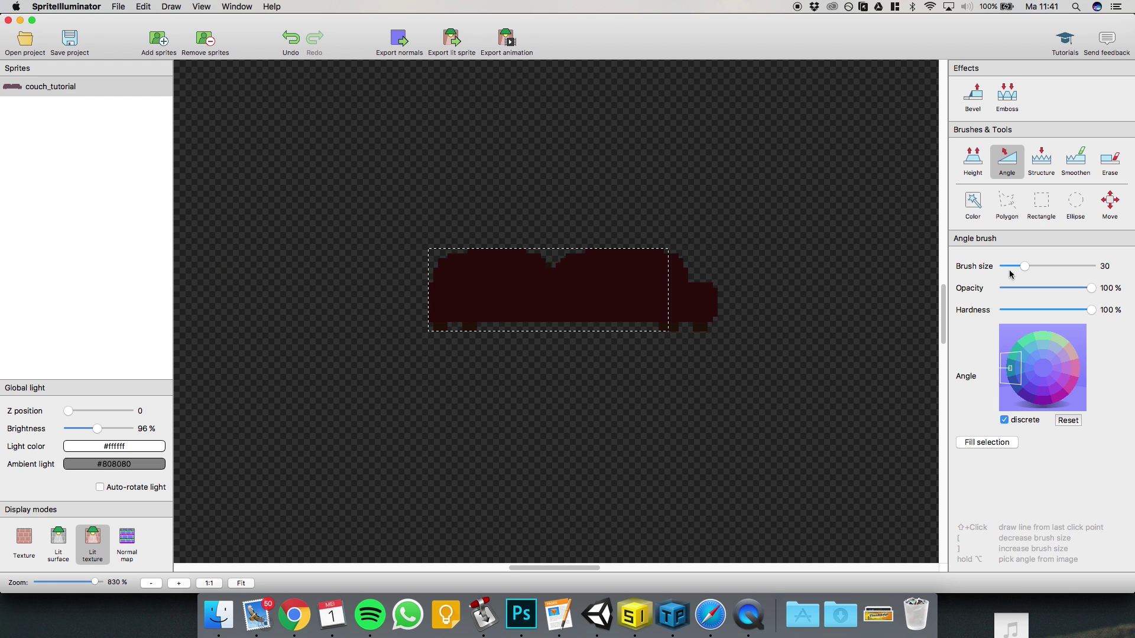
{"action": "mouse_move", "coordinate": [689, 236]}
{"action": "left_mouse_down"}
{"action": "mouse_move", "coordinate": [550, 302]}
{"action": "mouse_move", "coordinate": [613, 294]}
{"action": "mouse_move", "coordinate": [535, 264]}
{"action": "mouse_move", "coordinate": [605, 260]}
{"action": "mouse_move", "coordinate": [532, 240]}
{"action": "left_mouse_up"}
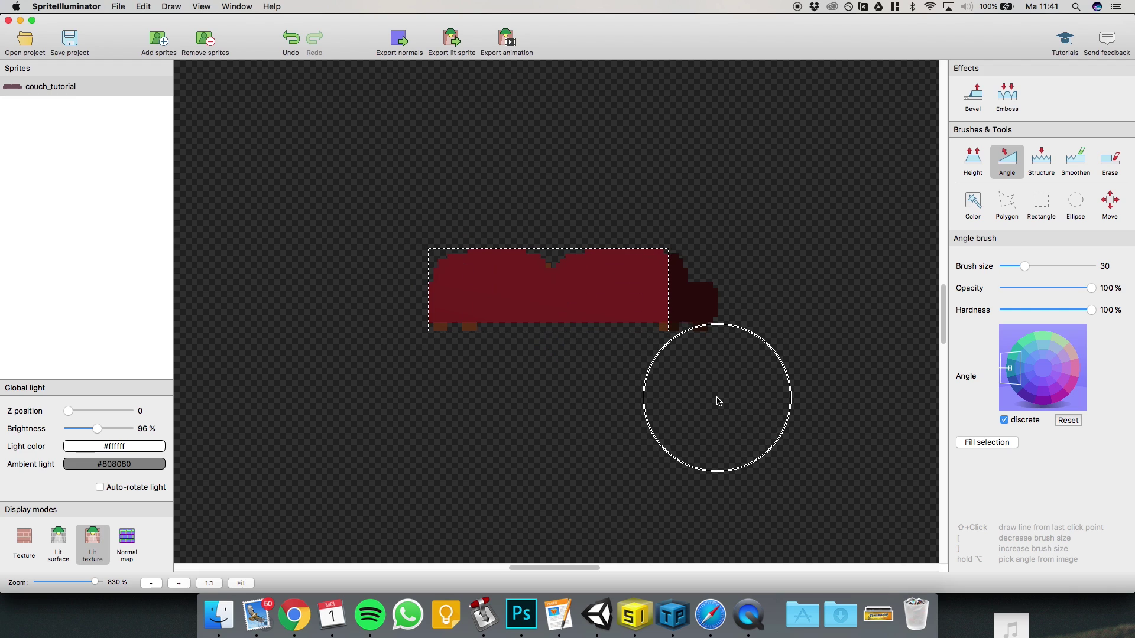
Select the remaining right armrest area with a rectangular marquee, paint it with the outermost right-facing angle, and deselect.
{"action": "key", "text": "m"}
{"action": "left_click_drag", "start_coordinate": [765, 246], "coordinate": [672, 371]}
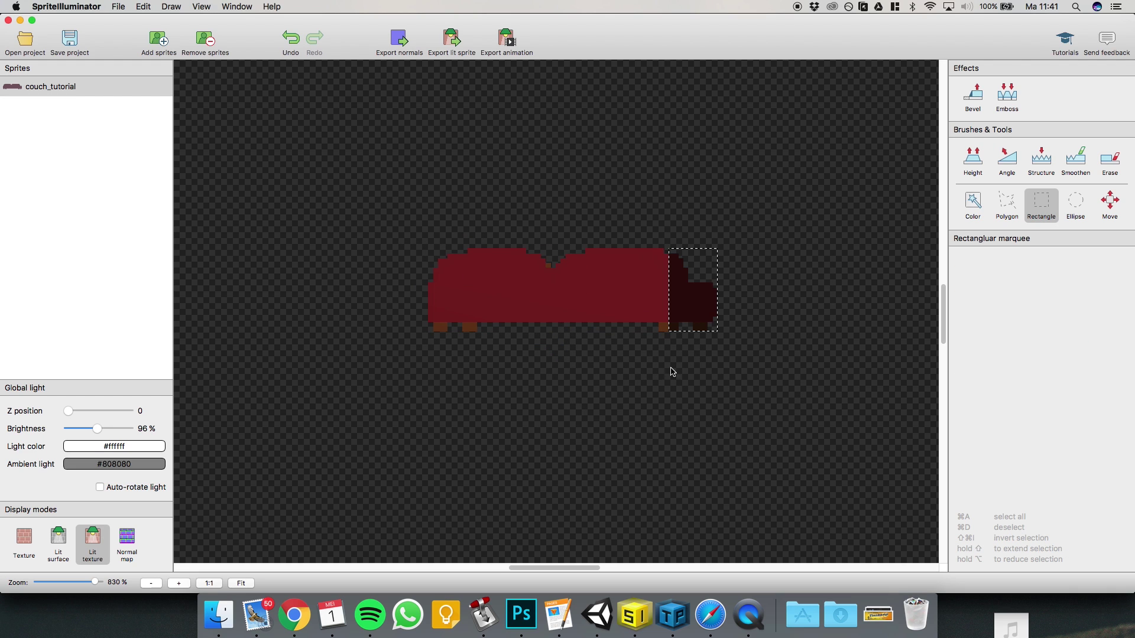
{"action": "key", "text": "a"}
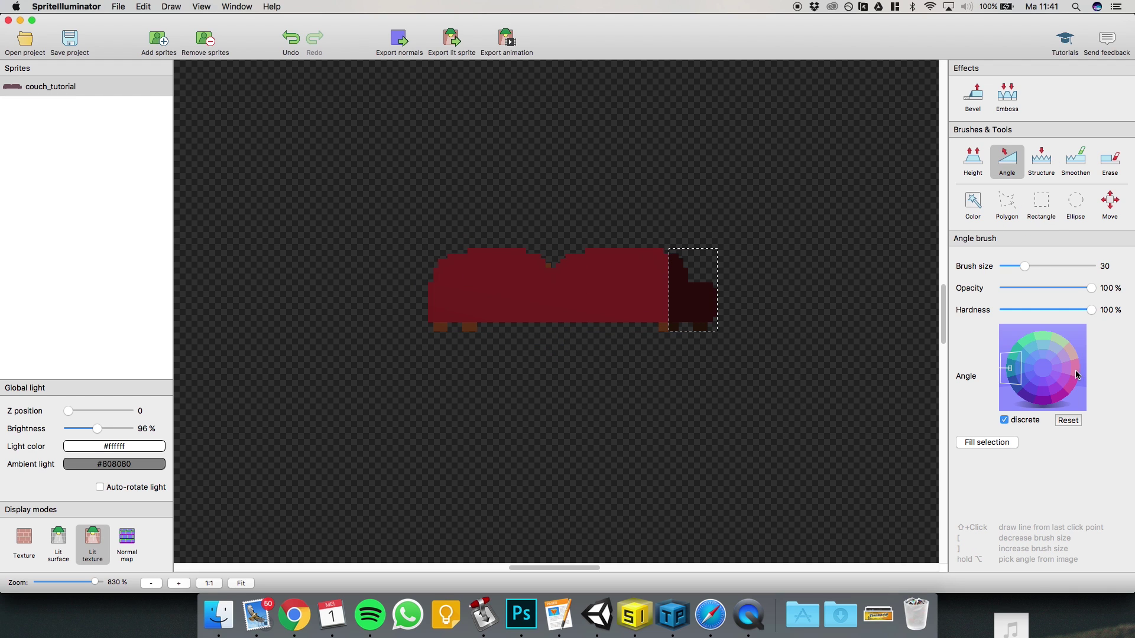
{"action": "left_click", "coordinate": [1077, 374]}
{"action": "left_click", "coordinate": [1008, 367]}
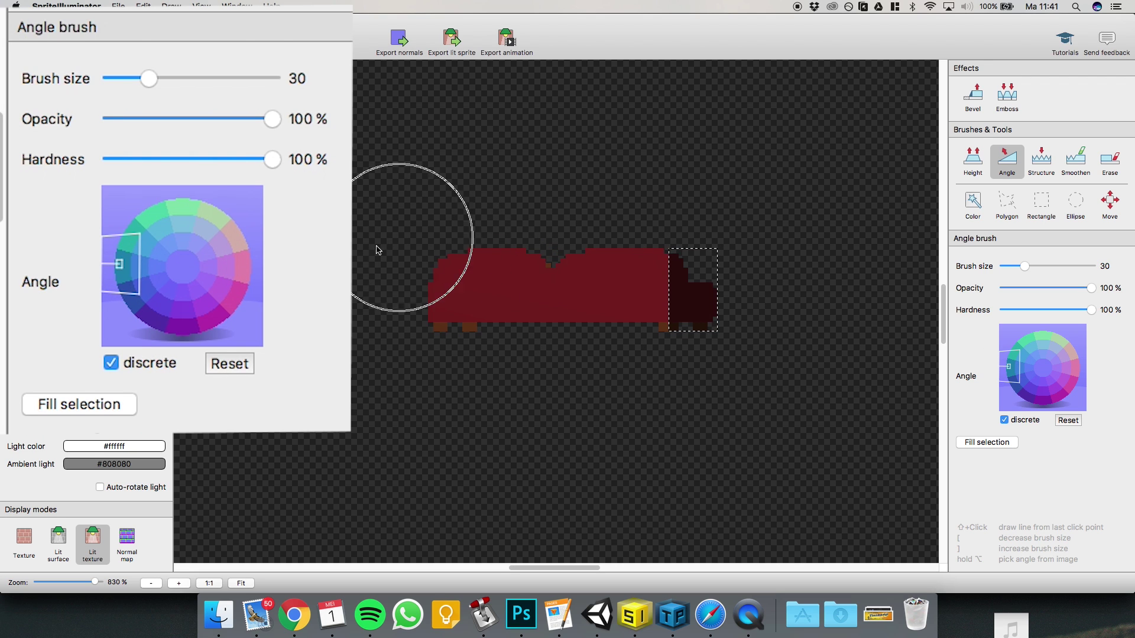
{"action": "left_click", "coordinate": [1077, 369]}
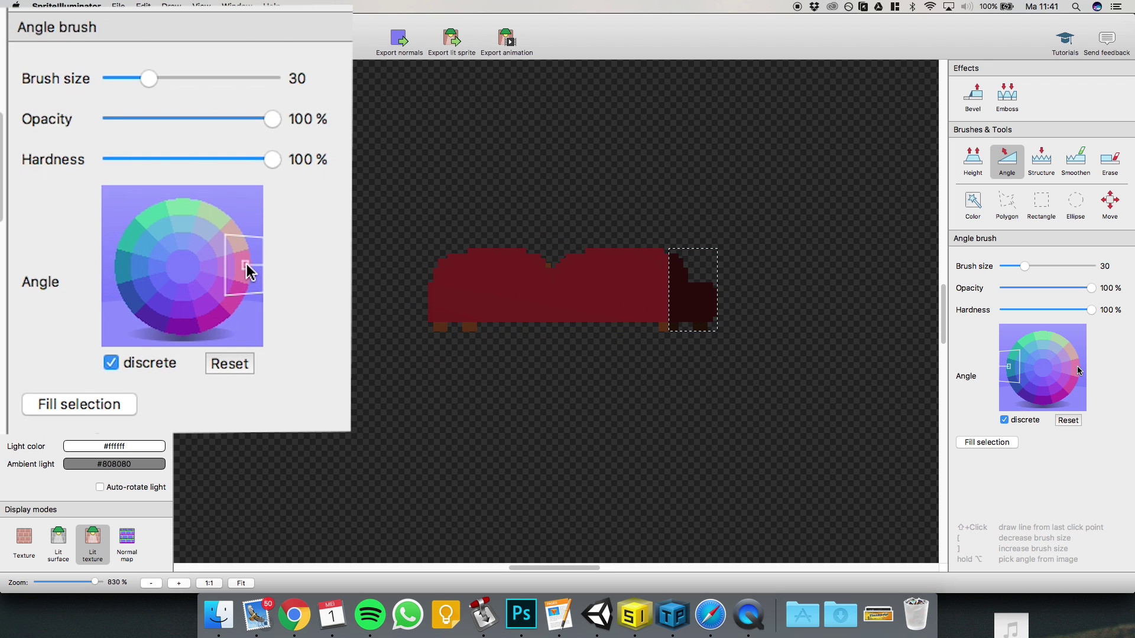
{"action": "key", "text": "r"}
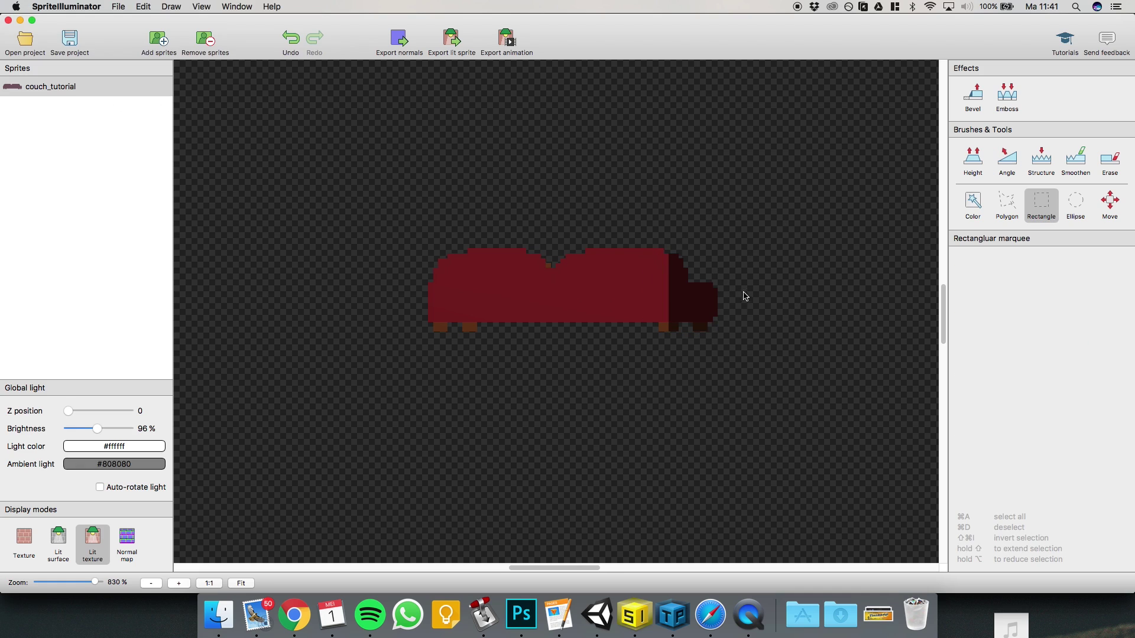
Move the light source around the couch to examine how its two differently angled areas are lit.
{"action": "scroll", "coordinate": [710, 374], "scroll_direction": "down", "scroll_amount": 5}
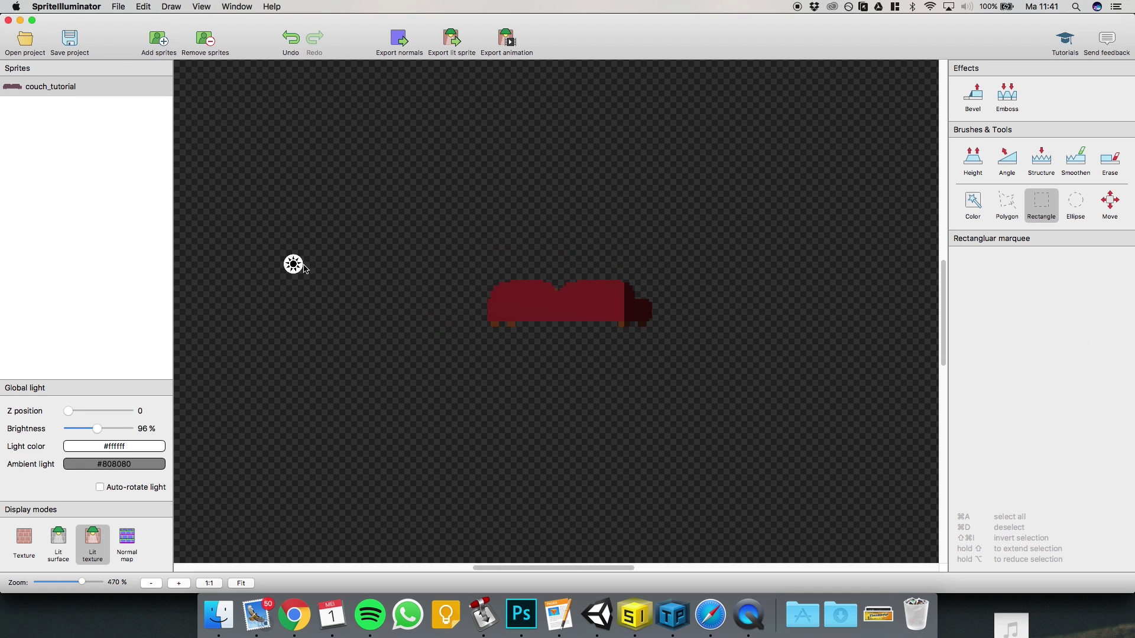
{"action": "left_click_drag", "start_coordinate": [304, 269], "coordinate": [461, 312]}
{"action": "mouse_move", "coordinate": [531, 309]}
{"action": "left_mouse_down"}
{"action": "mouse_move", "coordinate": [754, 289]}
{"action": "mouse_move", "coordinate": [689, 299]}
{"action": "mouse_move", "coordinate": [733, 299]}
{"action": "mouse_move", "coordinate": [469, 286]}
{"action": "mouse_move", "coordinate": [481, 301]}
{"action": "mouse_move", "coordinate": [386, 272]}
{"action": "mouse_move", "coordinate": [302, 187]}
{"action": "mouse_move", "coordinate": [887, 228]}
{"action": "mouse_move", "coordinate": [271, 327]}
{"action": "mouse_move", "coordinate": [235, 278]}
{"action": "mouse_move", "coordinate": [626, 301]}
{"action": "mouse_move", "coordinate": [195, 251]}
{"action": "mouse_move", "coordinate": [793, 301]}
{"action": "mouse_move", "coordinate": [475, 306]}
{"action": "mouse_move", "coordinate": [332, 291]}
{"action": "mouse_move", "coordinate": [426, 274]}
{"action": "mouse_move", "coordinate": [398, 259]}
{"action": "left_mouse_up"}
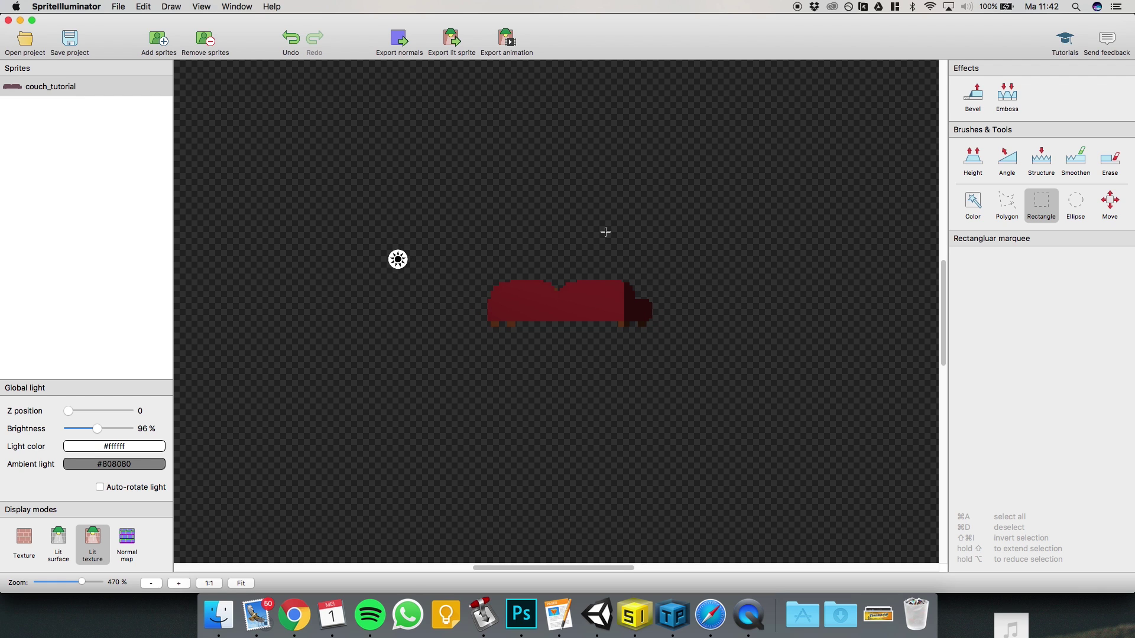
Export the couch's normal map to the sprite directory and dismiss the export notice.
{"action": "scroll", "coordinate": [605, 232], "scroll_direction": "up", "scroll_amount": 3}
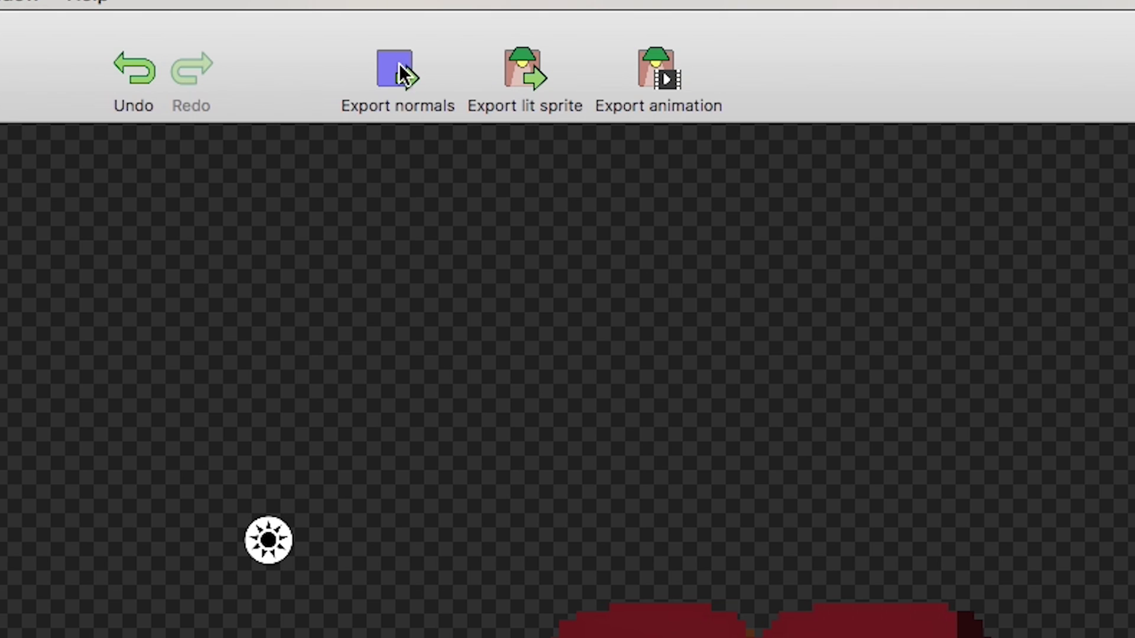
{"action": "left_click", "coordinate": [401, 40]}
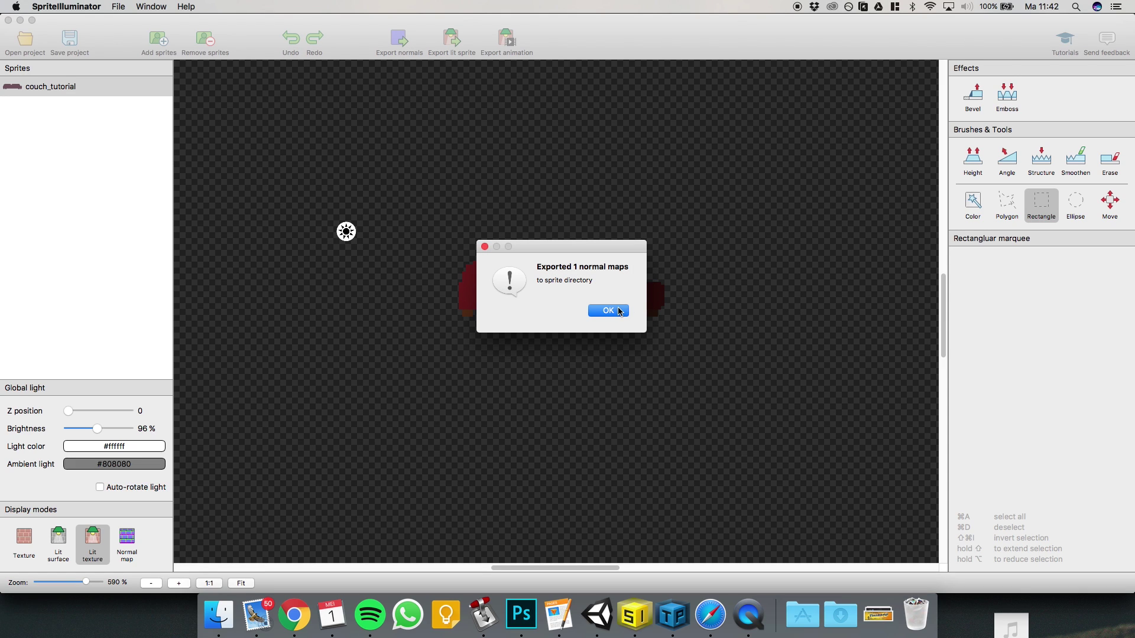
{"action": "left_click", "coordinate": [609, 310]}
Switch to Finder, preview the exported couch_tutorial_n.png enlarged, close the preview, and return to SpriteIlluminator.
{"action": "left_click", "coordinate": [416, 247]}
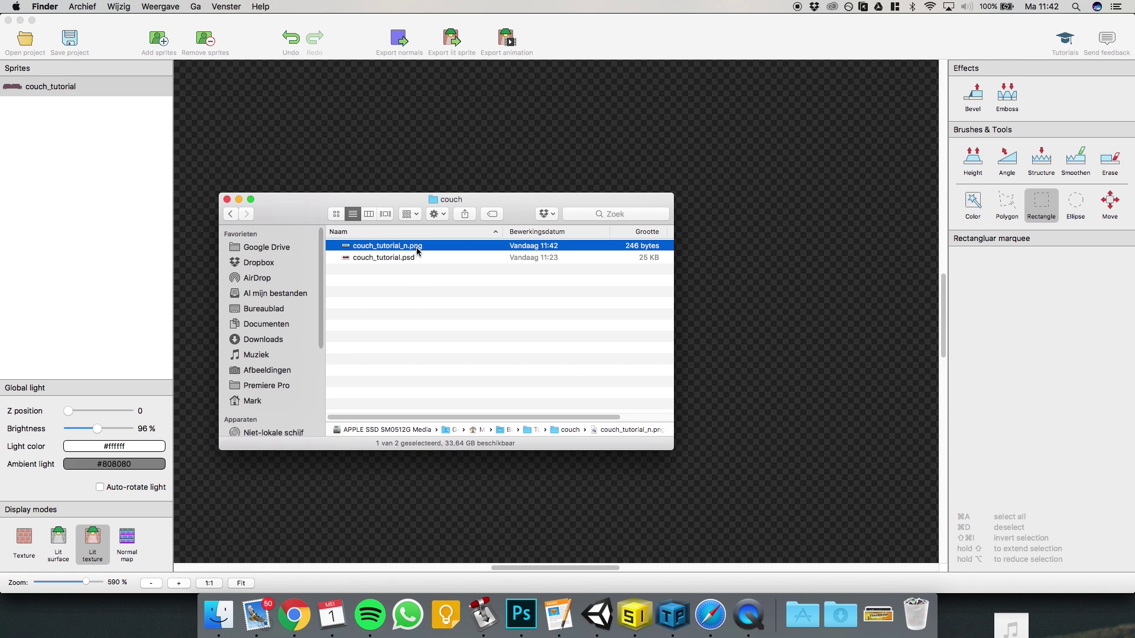
{"action": "key", "text": "space"}
{"action": "left_click_drag", "start_coordinate": [715, 416], "coordinate": [979, 471]}
{"action": "left_click_drag", "start_coordinate": [865, 410], "coordinate": [780, 388]}
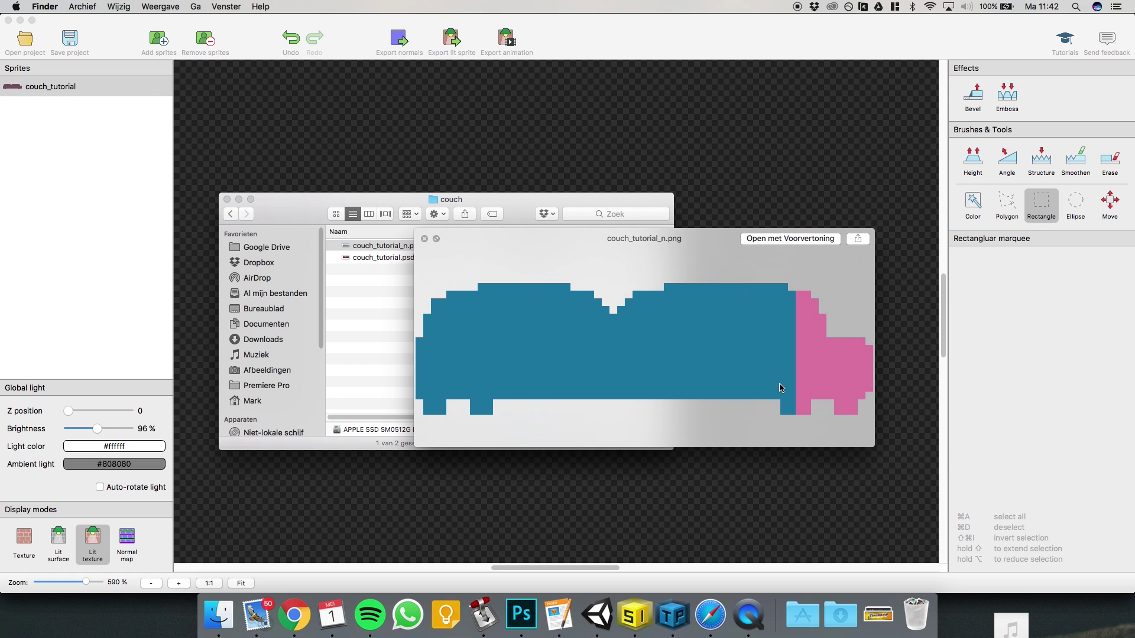
{"action": "key", "text": "space"}
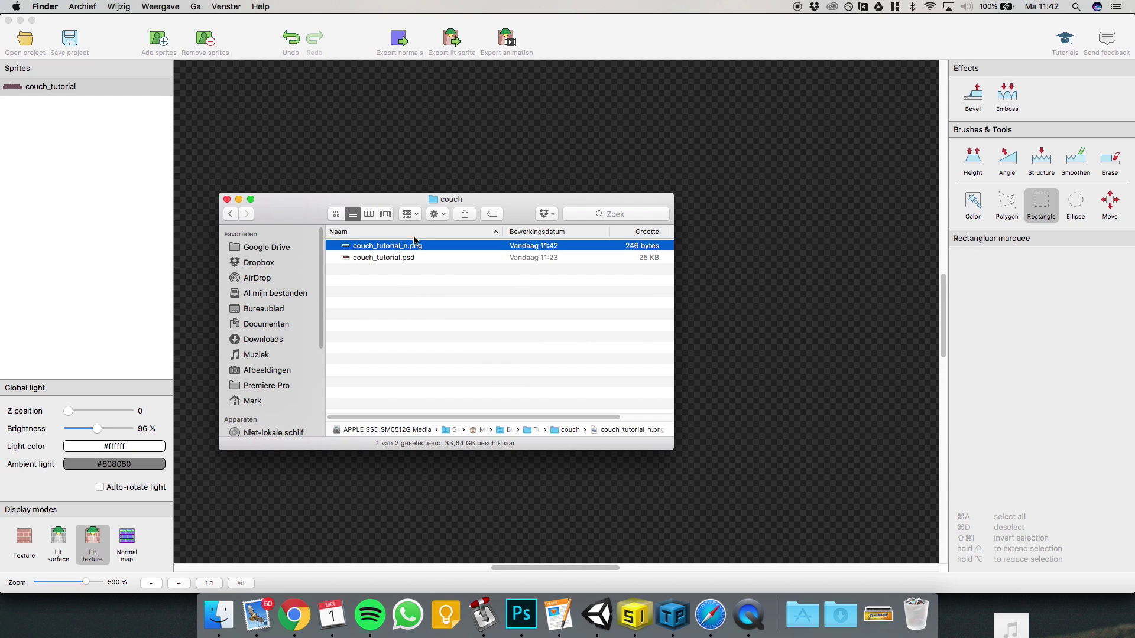
{"action": "left_click", "coordinate": [647, 35]}
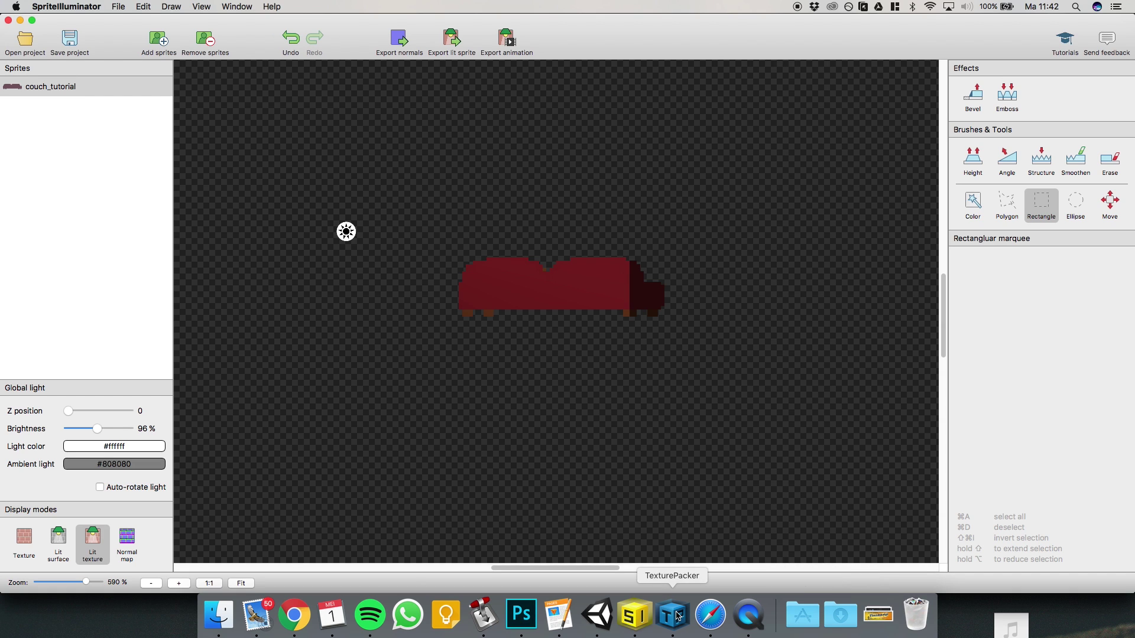
Switch to TexturePacker and add both couch_tutorial.psd and couch_tutorial_n.png from the couch folder as sprites.
{"action": "left_click", "coordinate": [677, 616]}
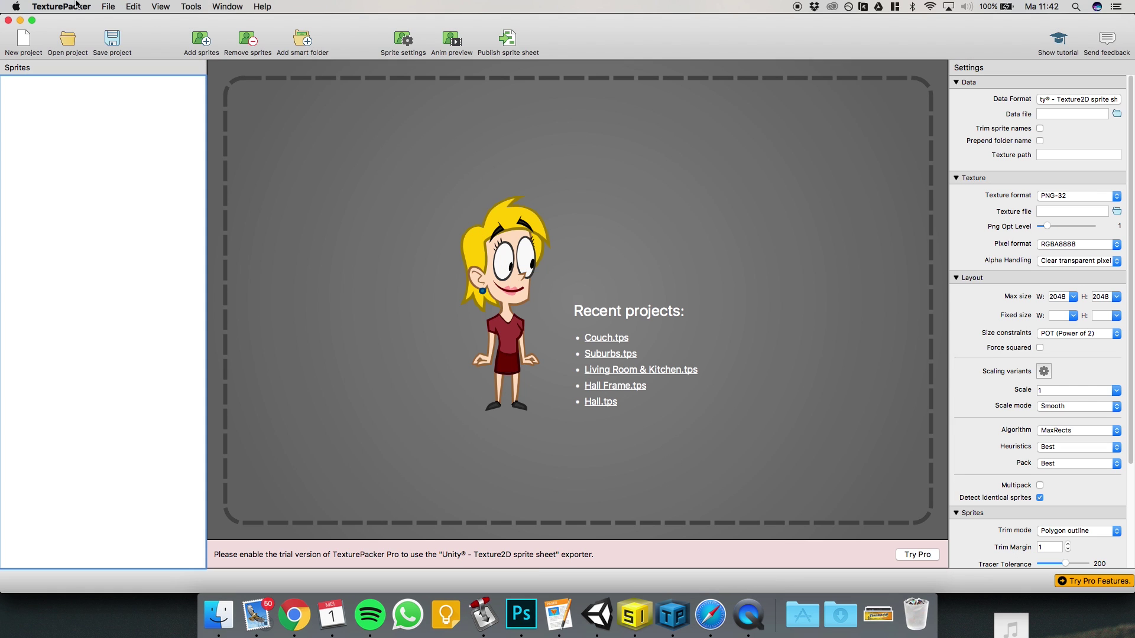
{"action": "left_click", "coordinate": [219, 615]}
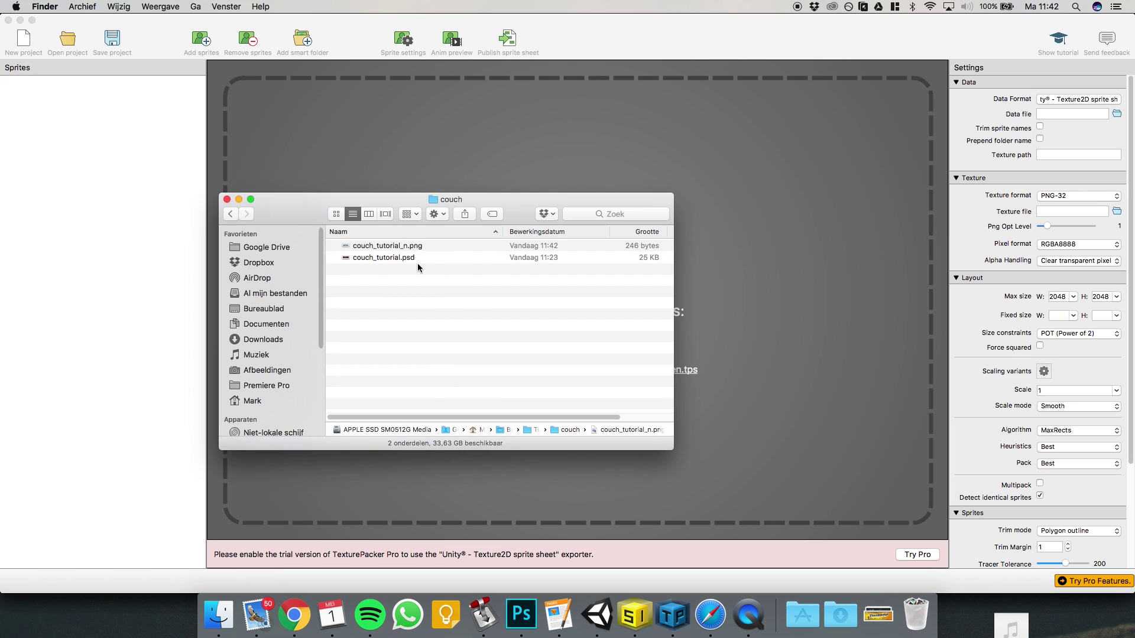
{"action": "left_click_drag", "start_coordinate": [418, 268], "coordinate": [413, 243]}
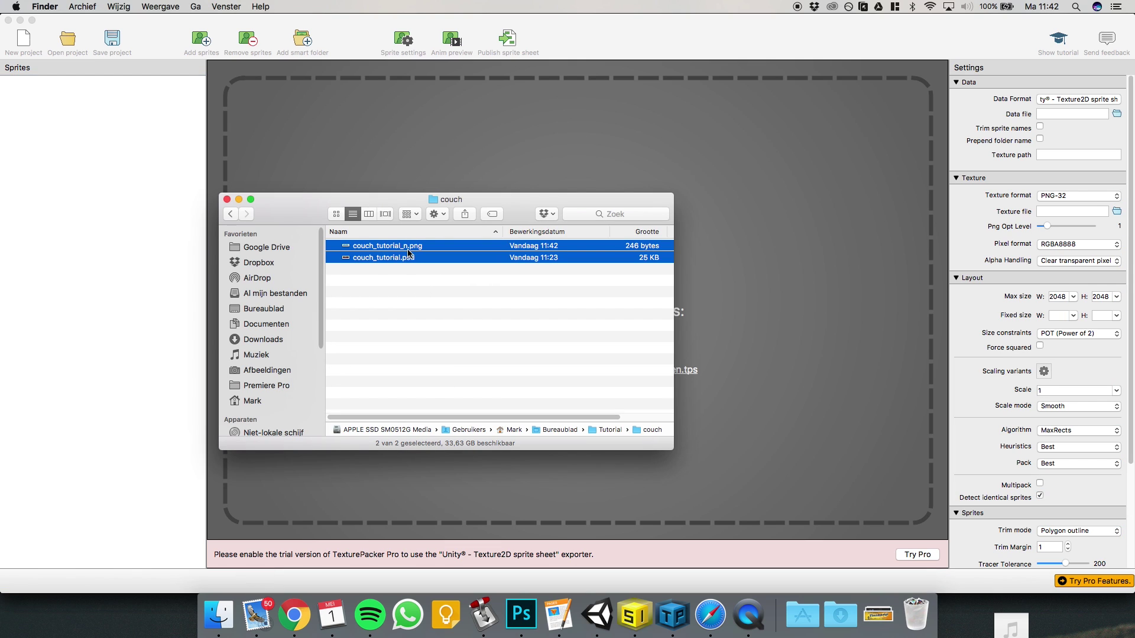
{"action": "left_click_drag", "start_coordinate": [397, 259], "coordinate": [104, 115]}
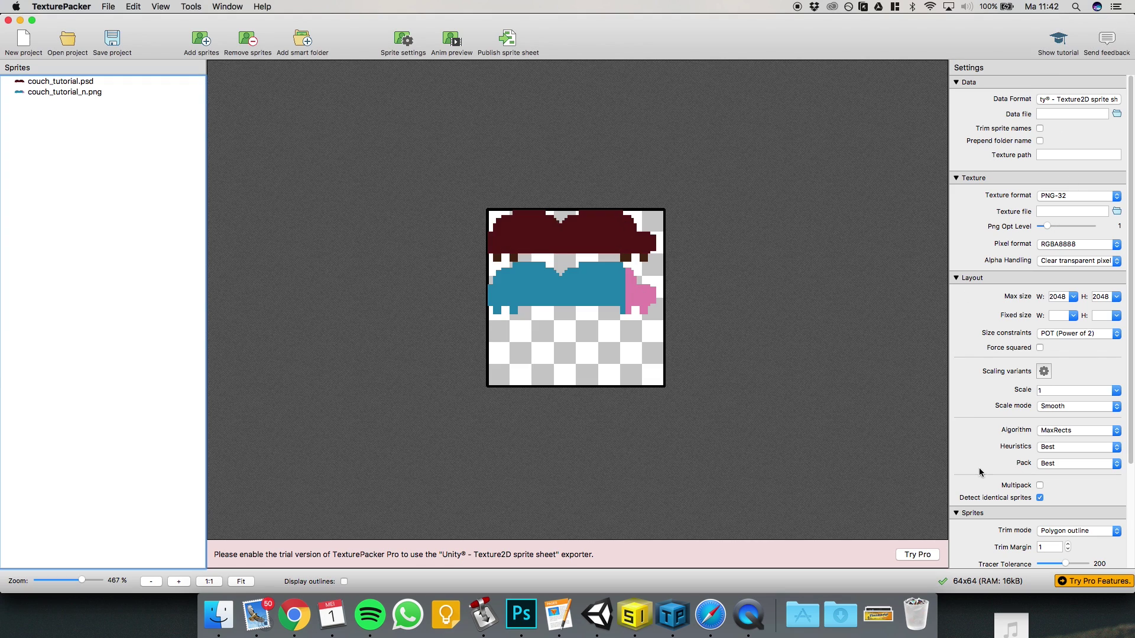
Show the advanced settings and enable packing normal maps with the same layout.
{"action": "scroll", "coordinate": [996, 305], "scroll_direction": "down", "scroll_amount": 5}
{"action": "scroll", "coordinate": [976, 332], "scroll_direction": "up", "scroll_amount": 5}
{"action": "scroll", "coordinate": [966, 383], "scroll_direction": "down", "scroll_amount": 5}
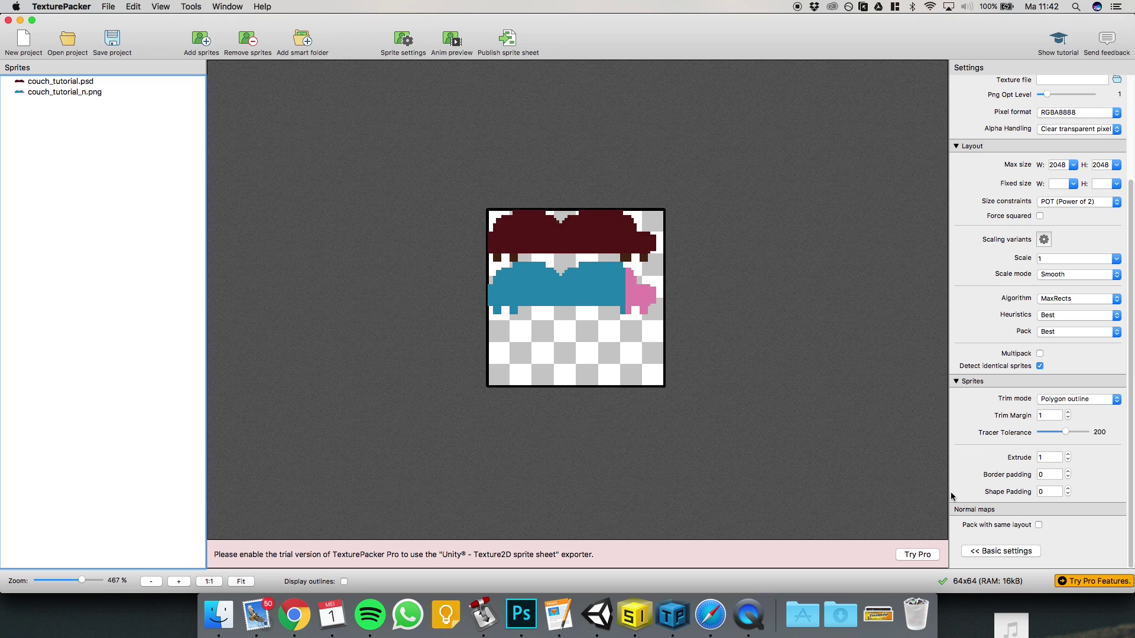
{"action": "left_click", "coordinate": [972, 551]}
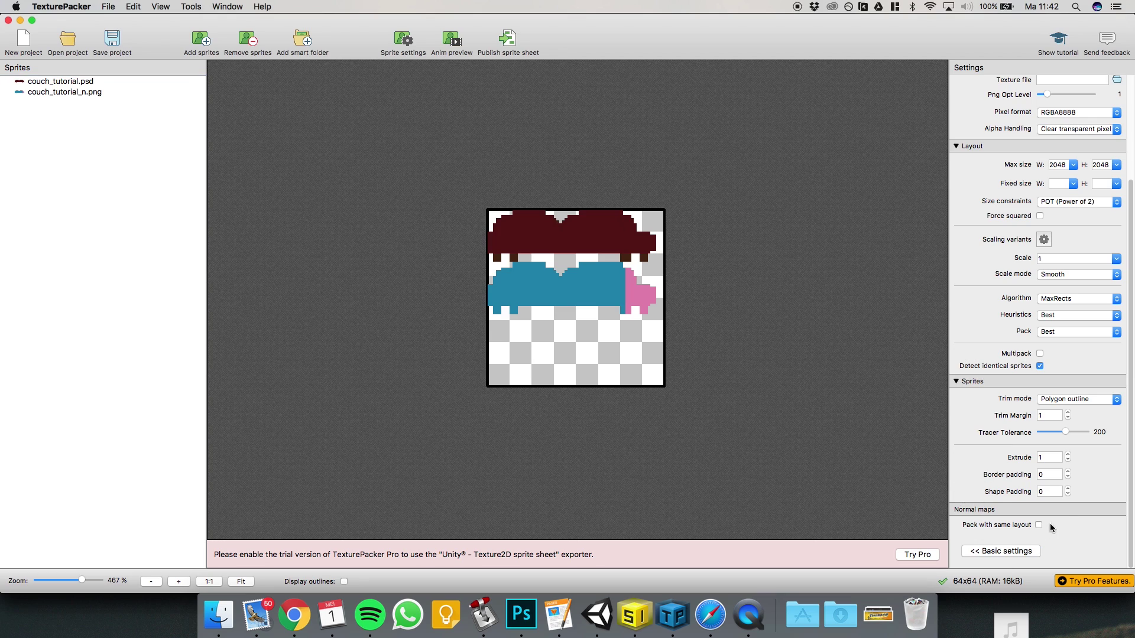
{"action": "left_click", "coordinate": [1030, 550]}
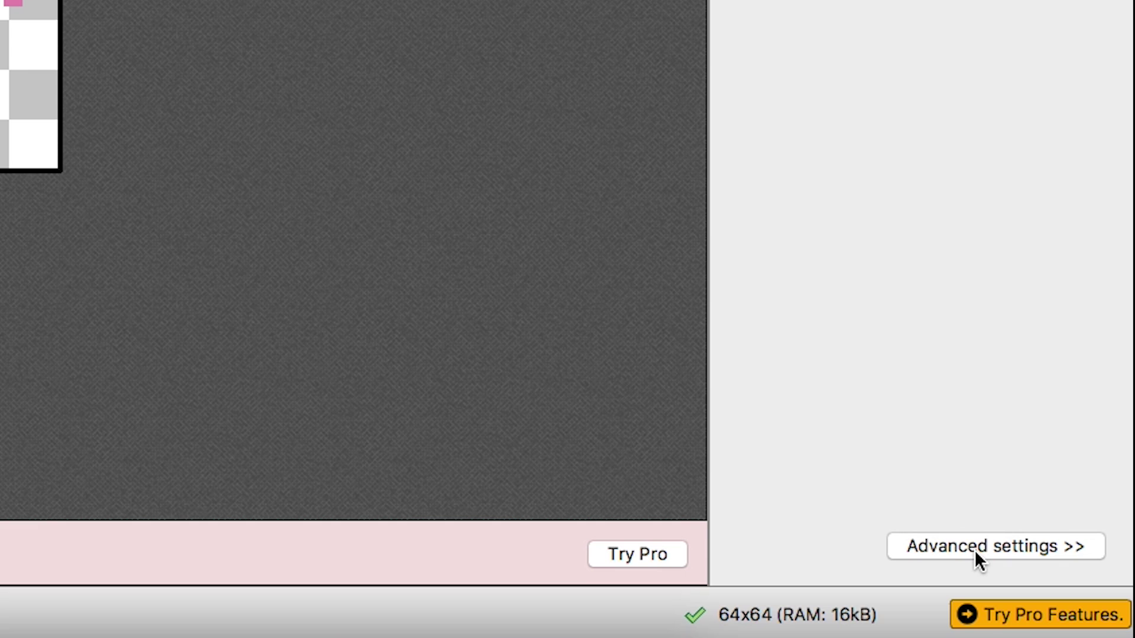
{"action": "left_click", "coordinate": [1066, 555]}
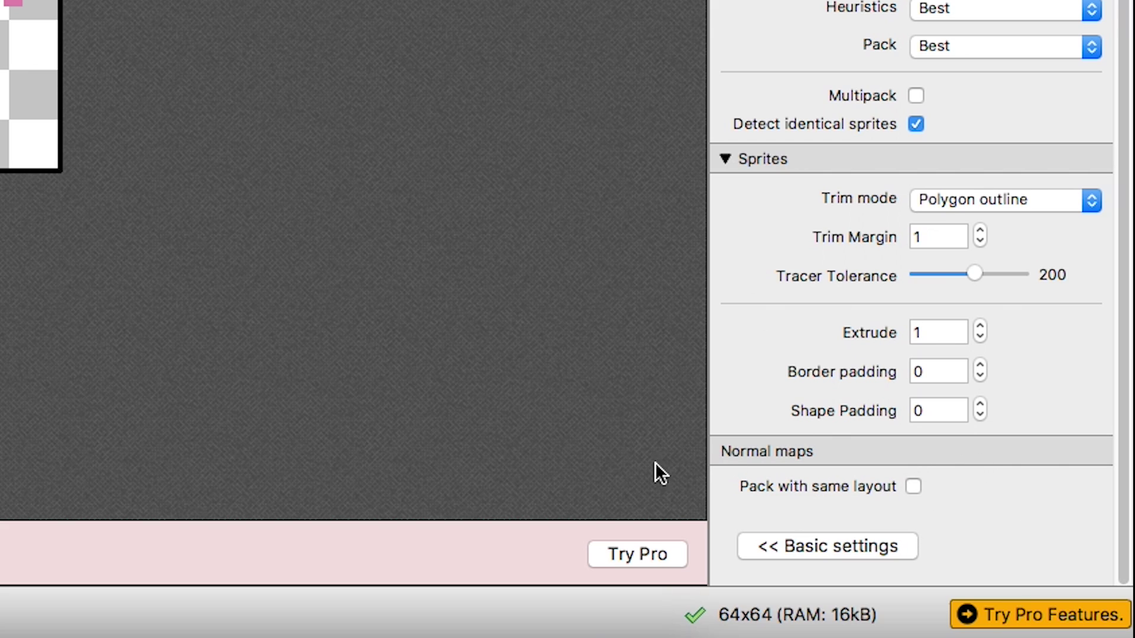
{"action": "left_click", "coordinate": [914, 487]}
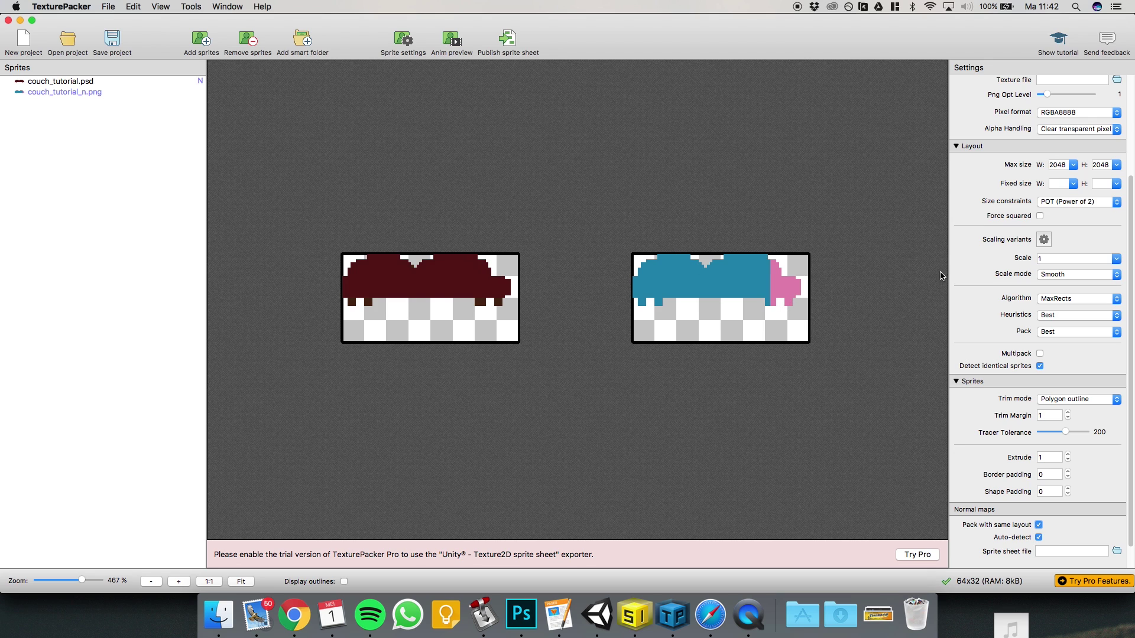
Publish the sprite sheet with its data file saved as couch_tutorial in the Tutorial/couch folder, and hide the warnings in the publishing log.
{"action": "scroll", "coordinate": [971, 249], "scroll_direction": "up", "scroll_amount": 5}
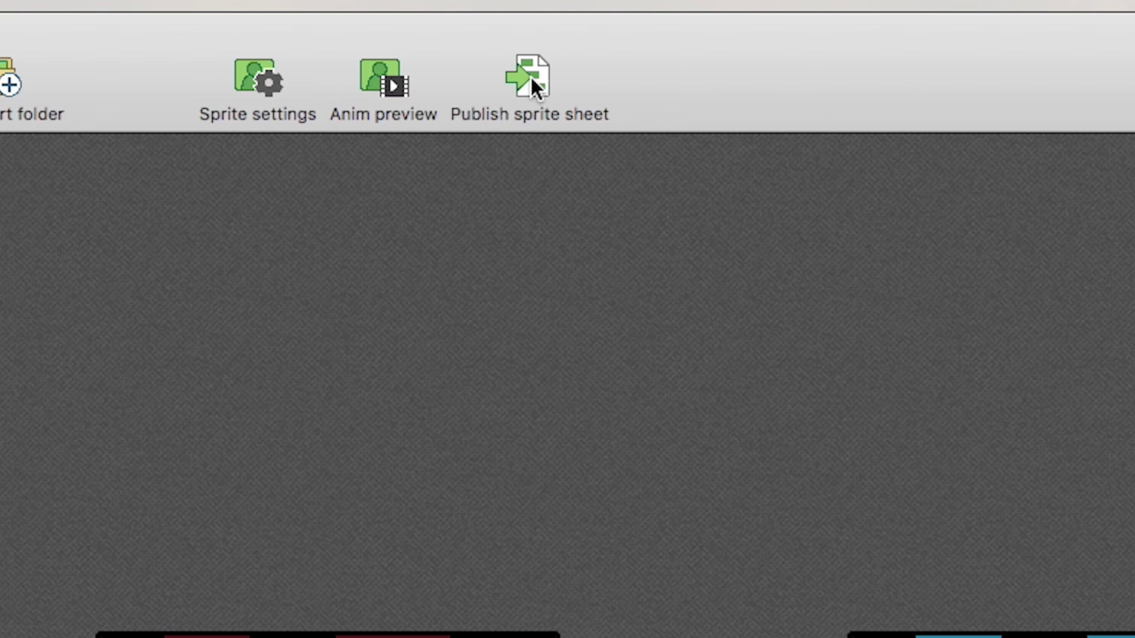
{"action": "left_click", "coordinate": [512, 46]}
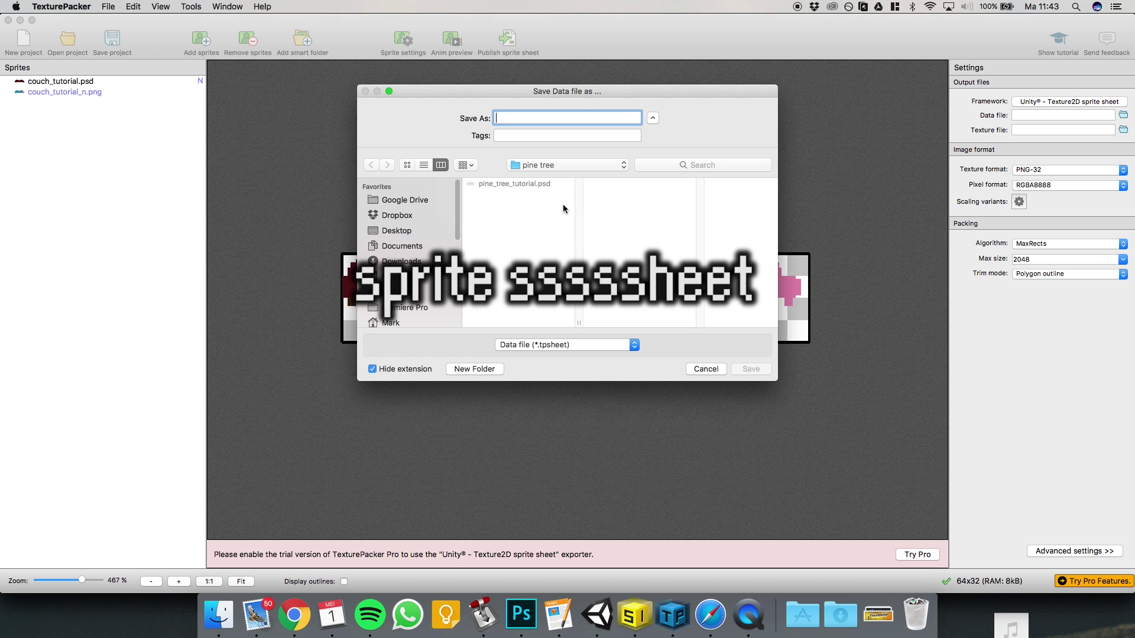
{"action": "left_click", "coordinate": [538, 165]}
{"action": "left_click", "coordinate": [541, 178]}
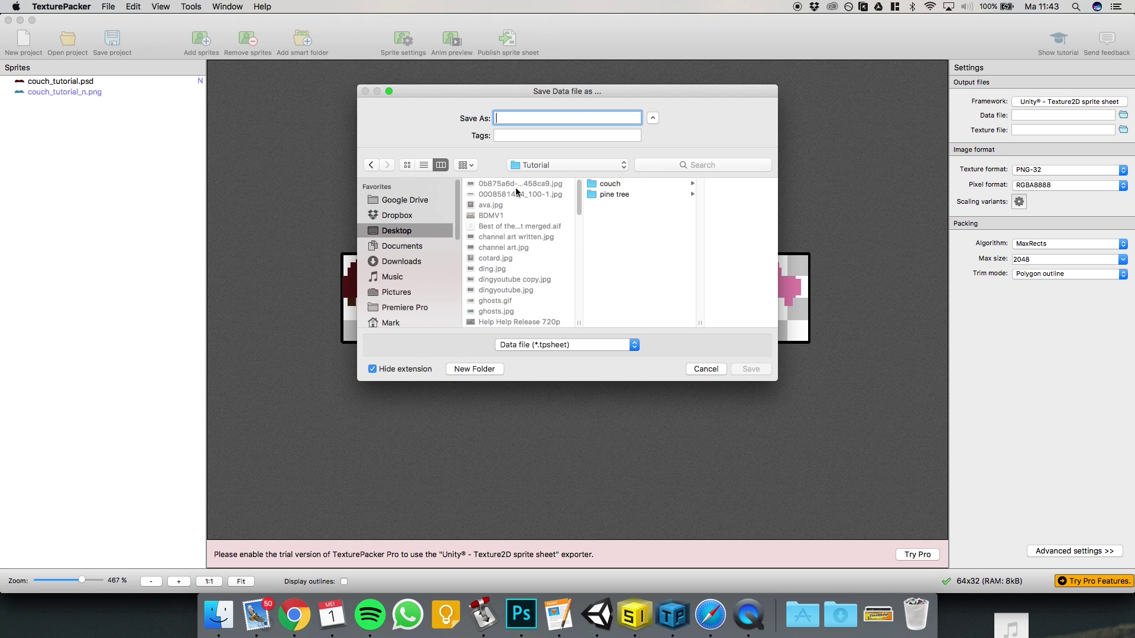
{"action": "left_click", "coordinate": [609, 183]}
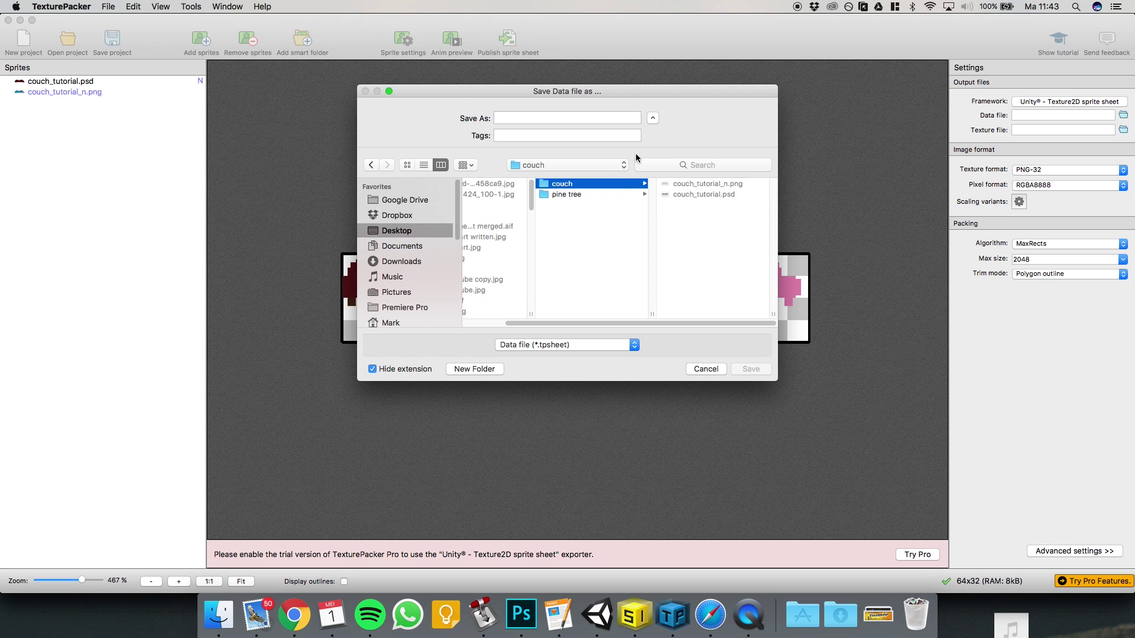
{"action": "left_click", "coordinate": [556, 120]}
{"action": "left_click", "coordinate": [691, 186]}
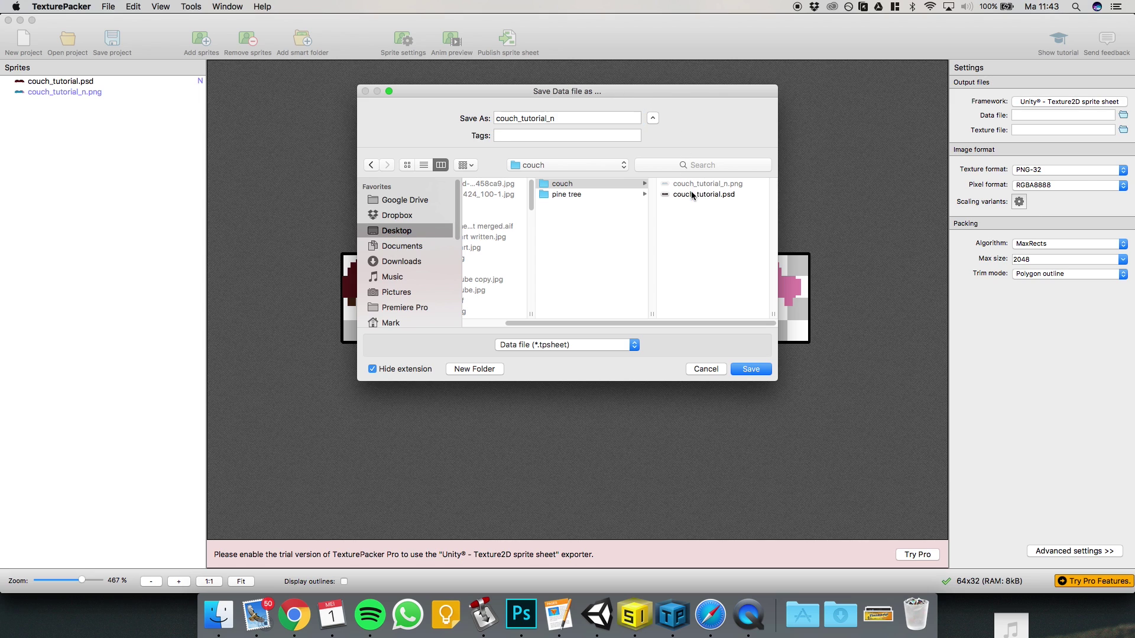
{"action": "left_click", "coordinate": [750, 369]}
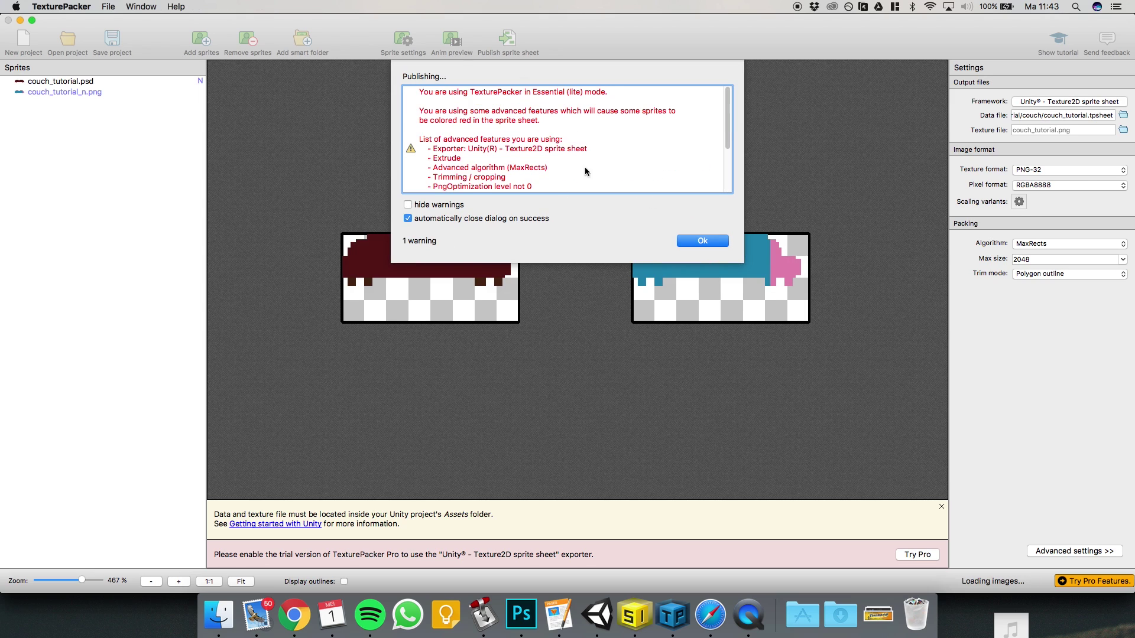
{"action": "scroll", "coordinate": [546, 149], "scroll_direction": "down", "scroll_amount": 5}
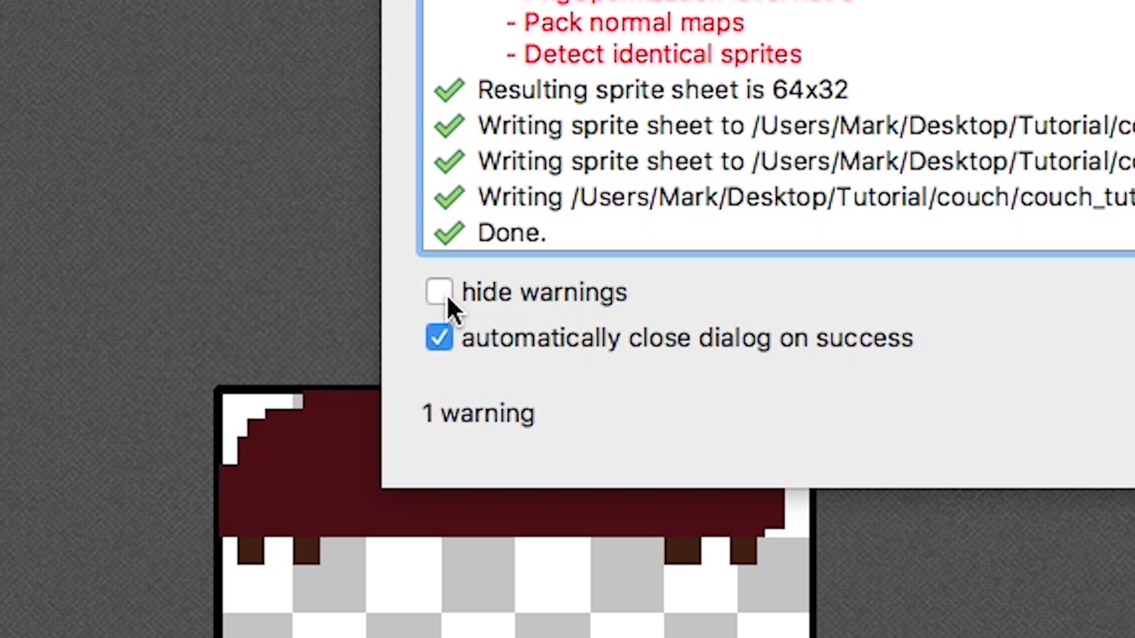
{"action": "left_click", "coordinate": [409, 206]}
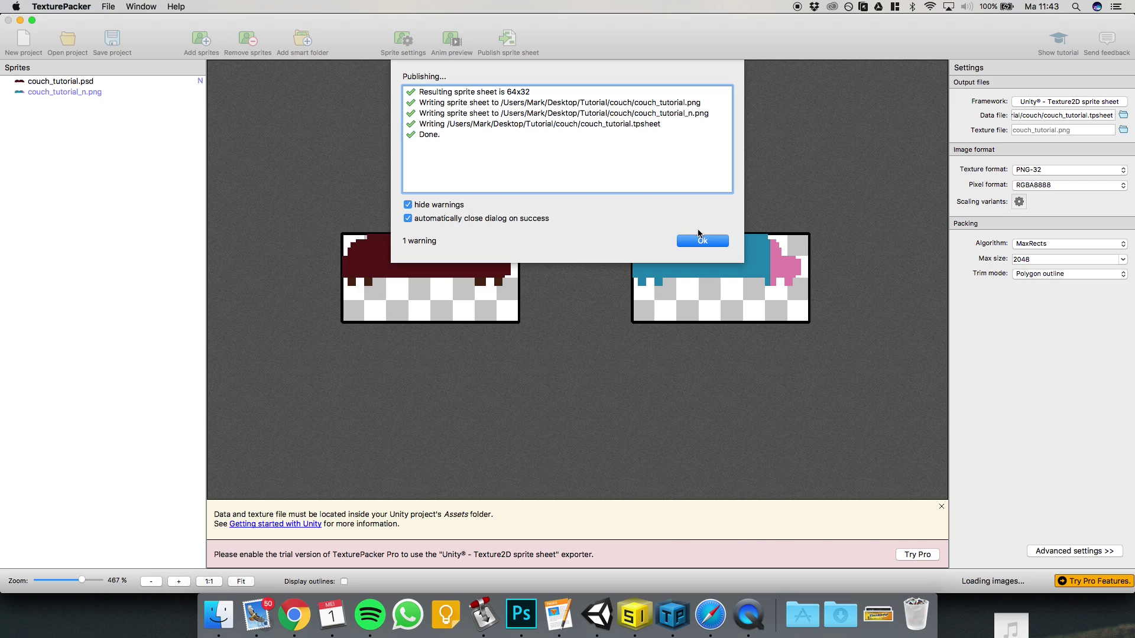
Close the publishing log, switch to SpriteIlluminator, and export the couch's normal map to the sprite directory.
{"action": "left_click", "coordinate": [702, 241]}
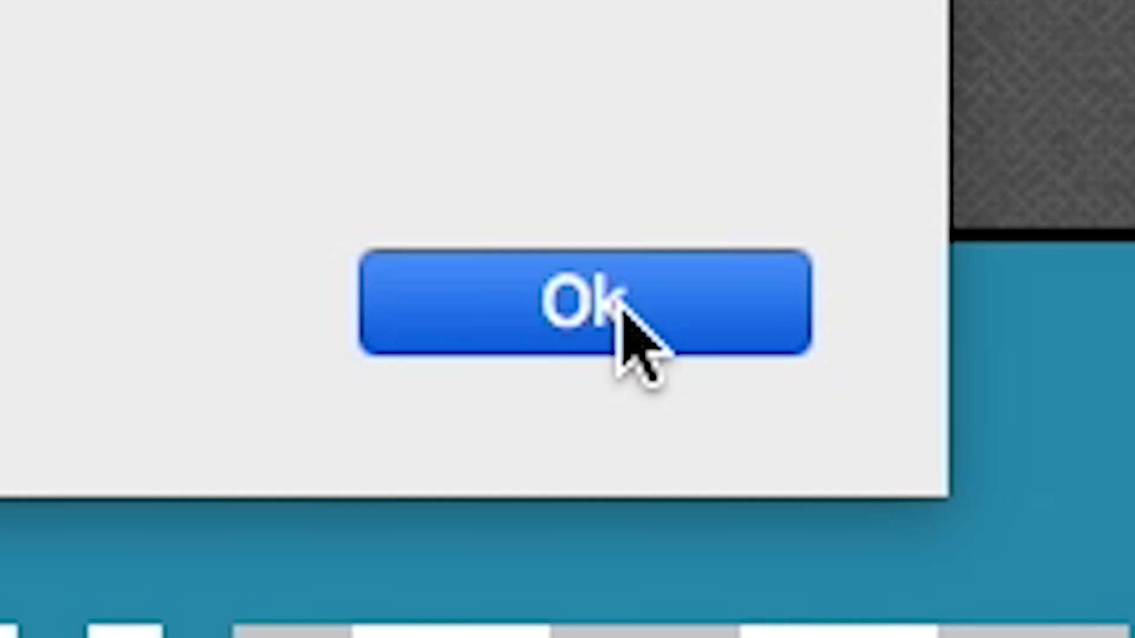
{"action": "left_click", "coordinate": [706, 243]}
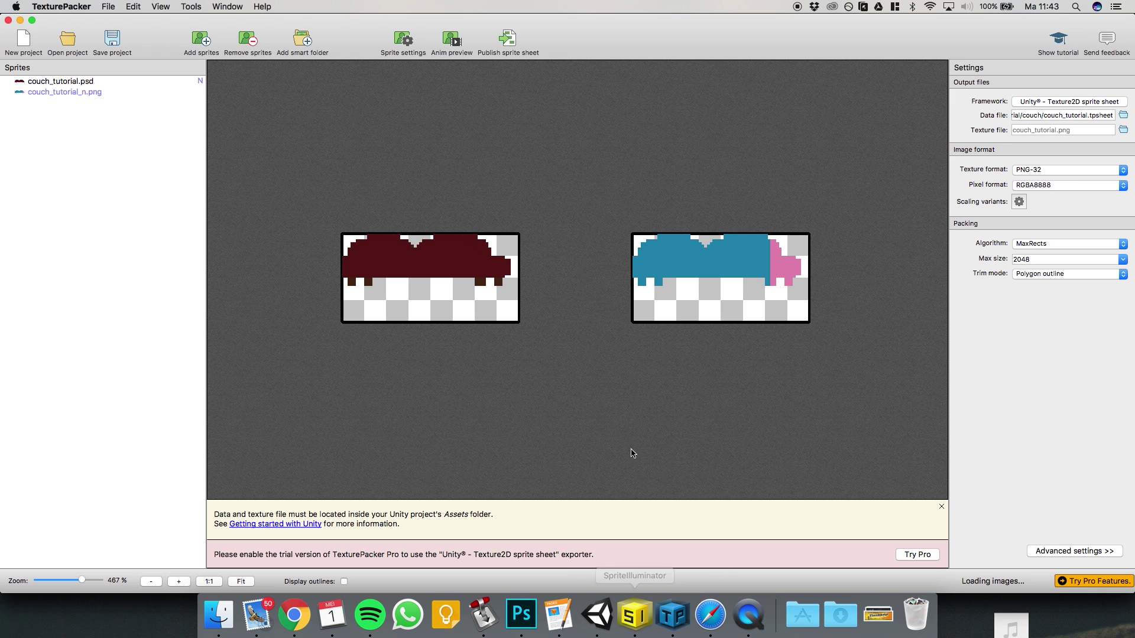
{"action": "left_click", "coordinate": [634, 614]}
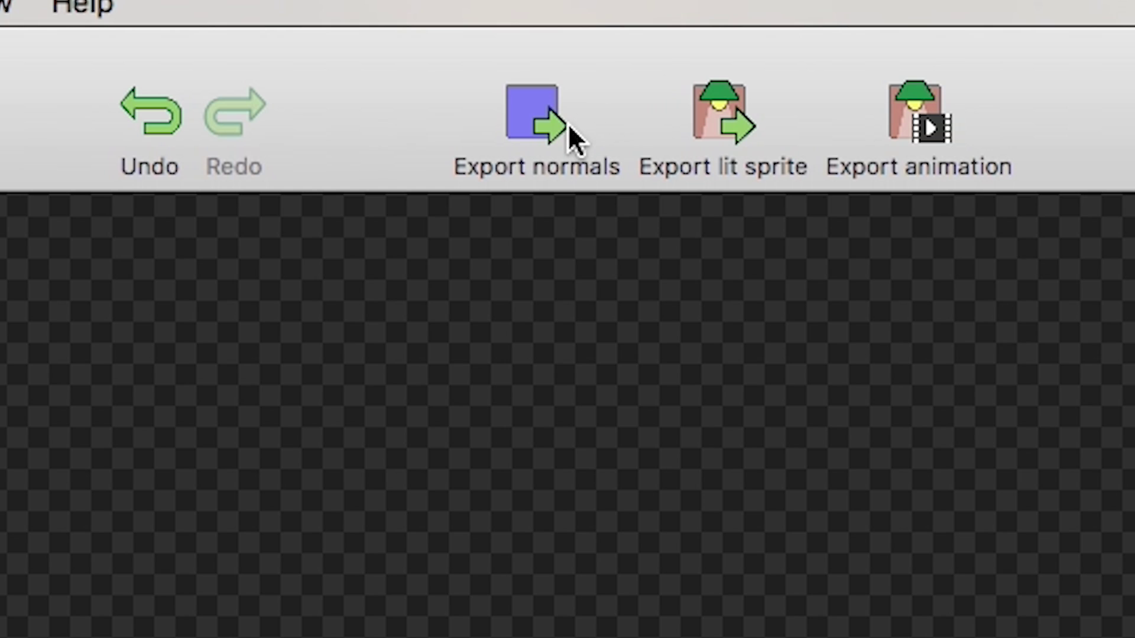
{"action": "left_click", "coordinate": [408, 45]}
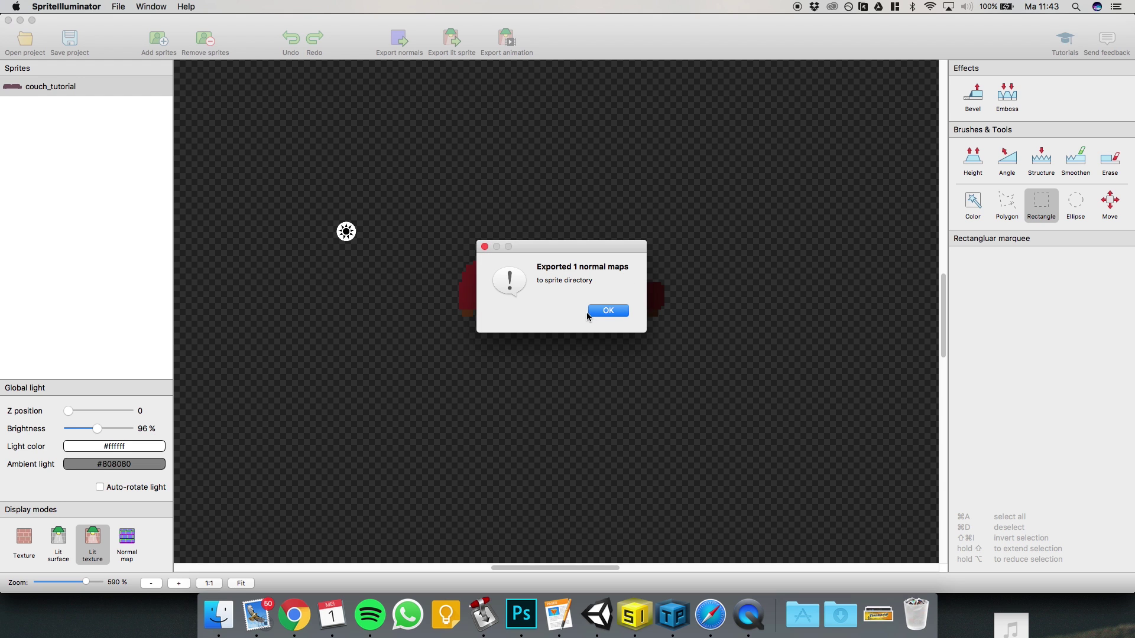
{"action": "left_click", "coordinate": [610, 311]}
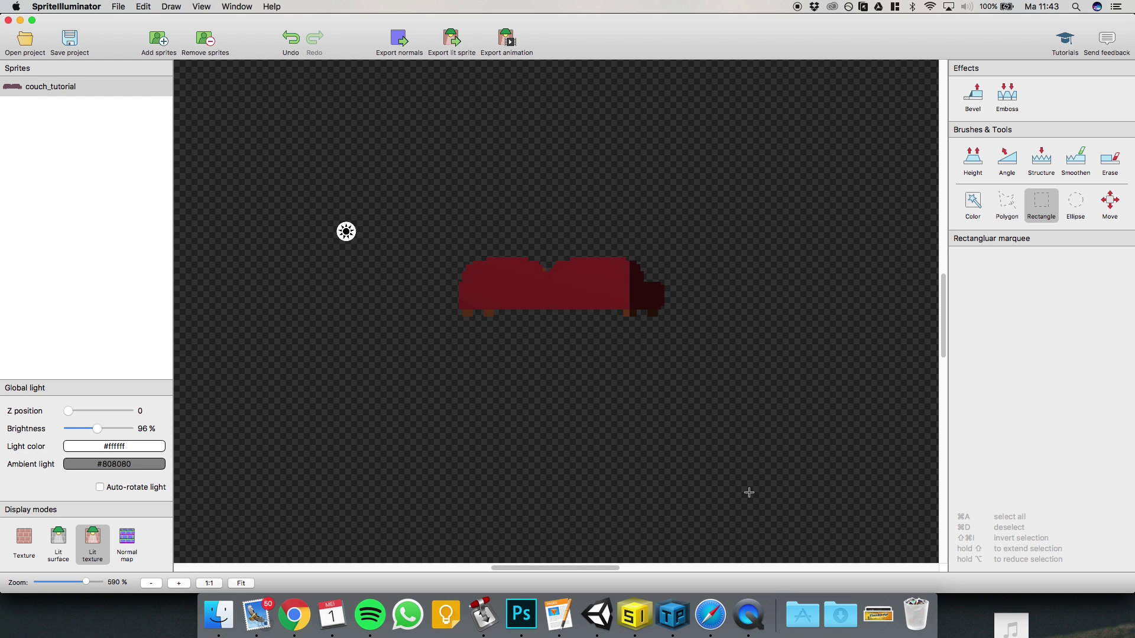
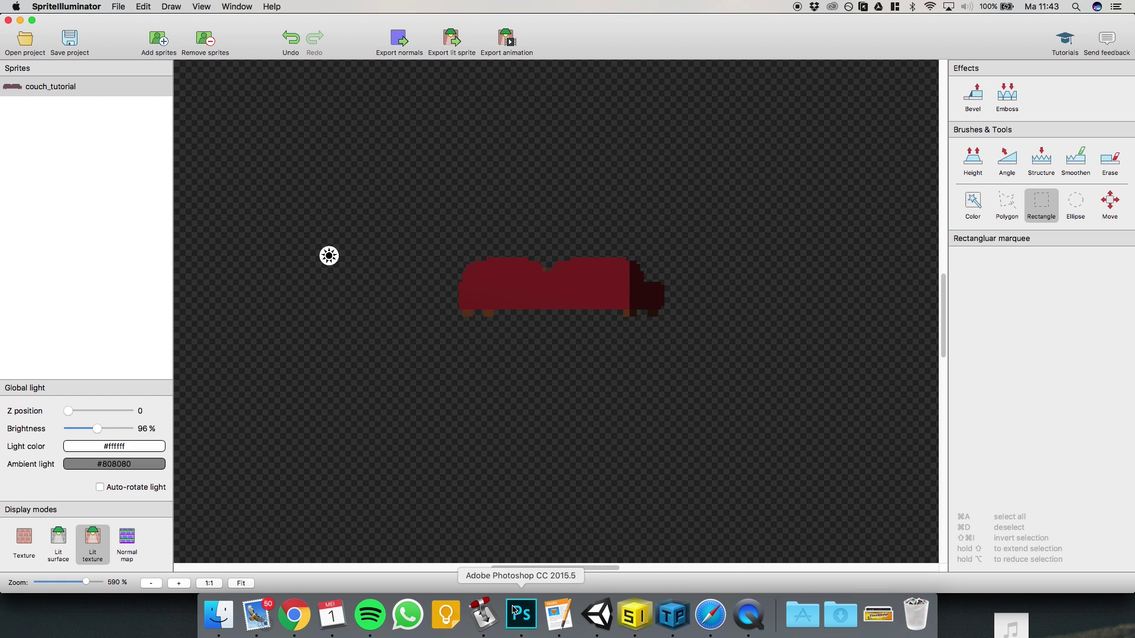
Switch to Unity, import the couch folder from Finder's Tutorial folder into the project's Assets, and open the imported folder.
{"action": "left_click", "coordinate": [597, 614]}
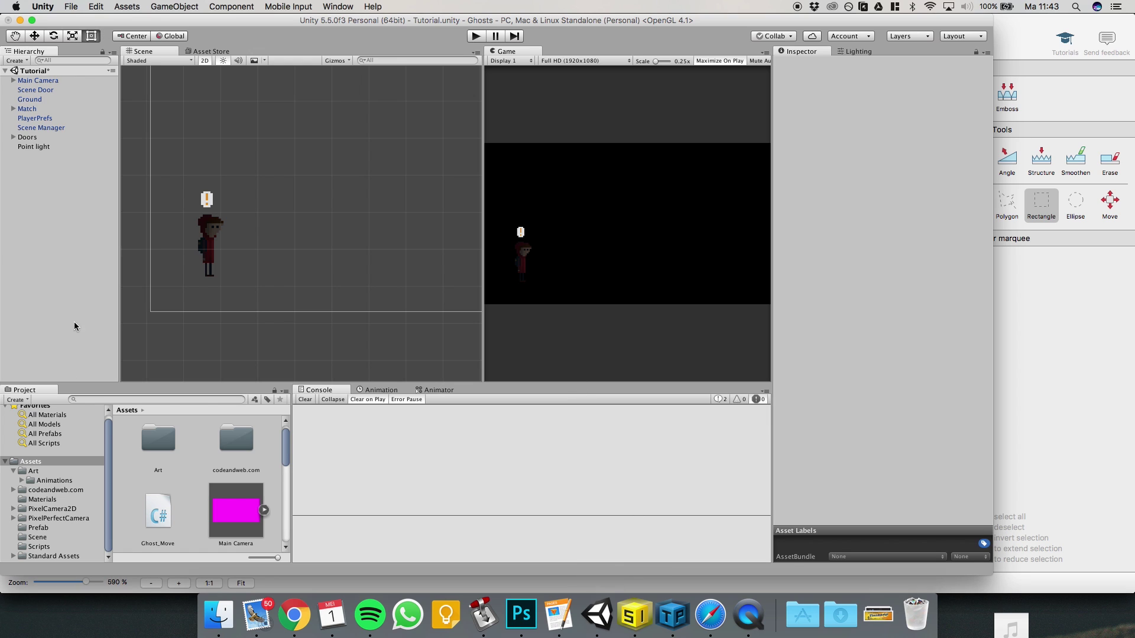
{"action": "left_click", "coordinate": [219, 615]}
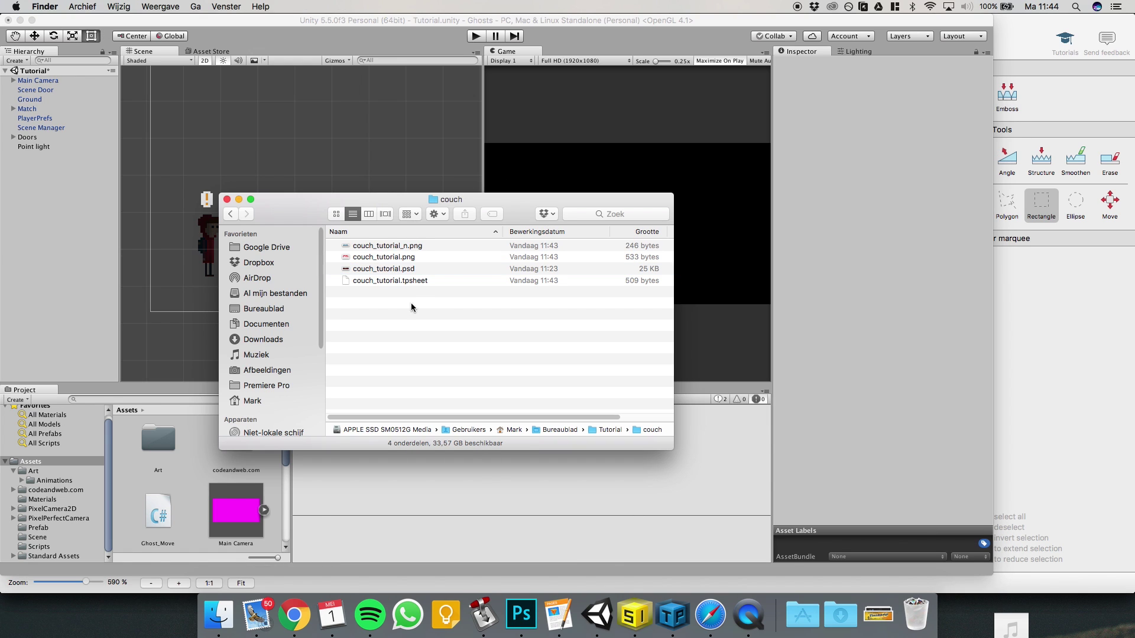
{"action": "left_click", "coordinate": [434, 202], "text": "super"}
{"action": "left_click", "coordinate": [437, 212]}
{"action": "left_click_drag", "start_coordinate": [371, 251], "coordinate": [36, 464]}
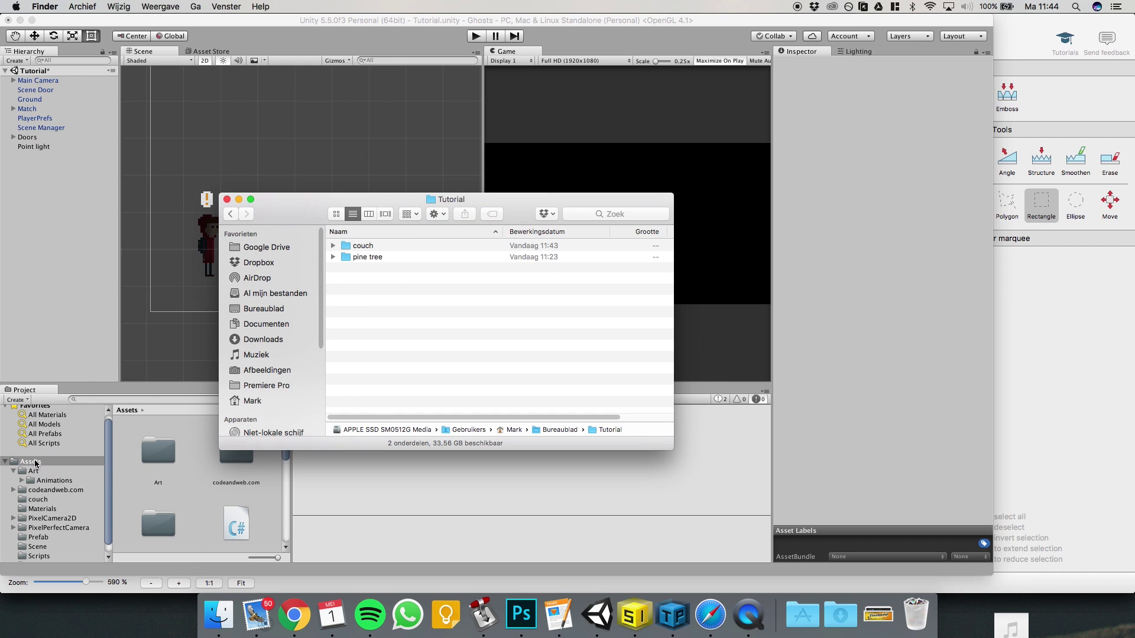
{"action": "left_click", "coordinate": [36, 464]}
{"action": "scroll", "coordinate": [47, 480], "scroll_direction": "down", "scroll_amount": 1}
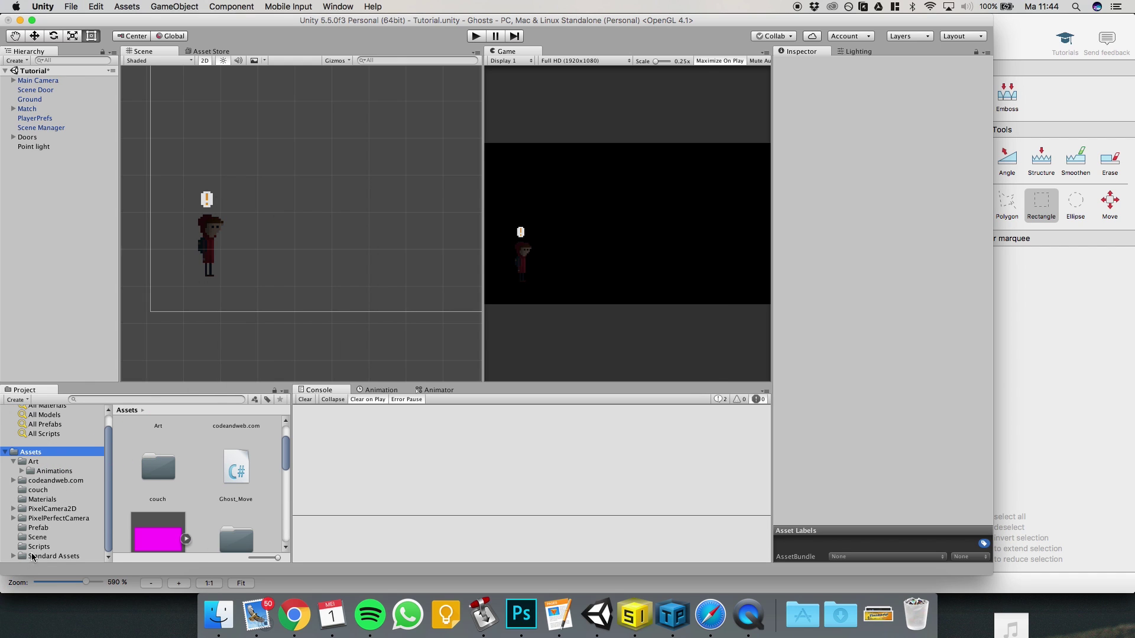
{"action": "left_click", "coordinate": [38, 490]}
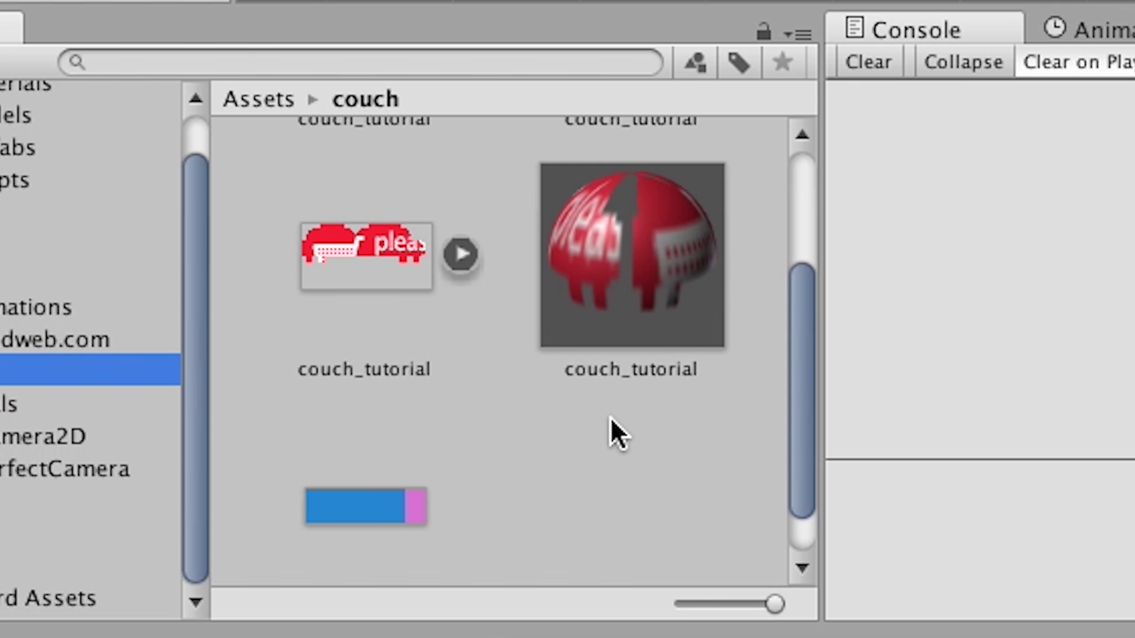
For the couch_tutorial.psd sprite, set Pixels Per Unit to 16 and Filter Mode to Point (no filter).
{"action": "scroll", "coordinate": [610, 416], "scroll_direction": "up", "scroll_amount": 3}
{"action": "left_click", "coordinate": [658, 232]}
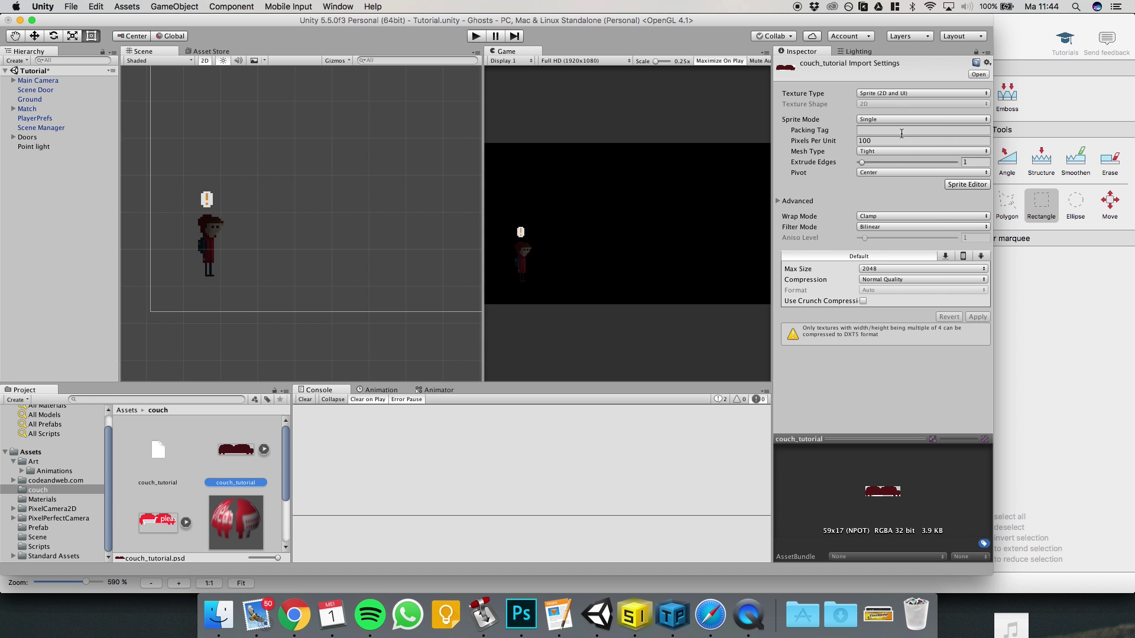
{"action": "left_click", "coordinate": [886, 142]}
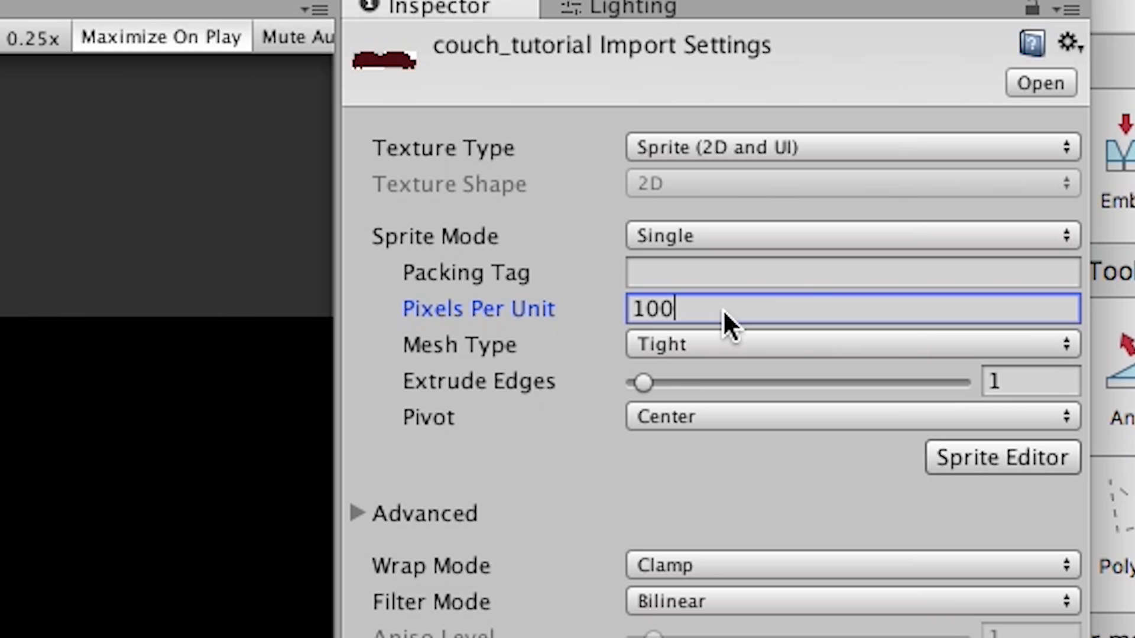
{"action": "key", "text": "super+a"}
{"action": "type", "text": "16"}
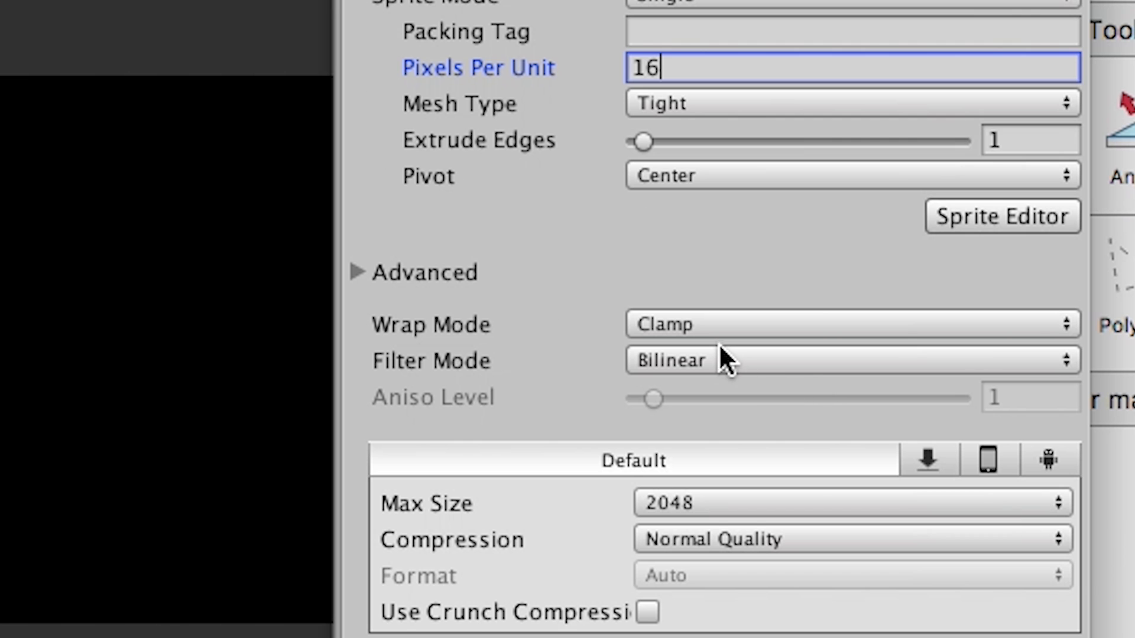
{"action": "left_click", "coordinate": [711, 596]}
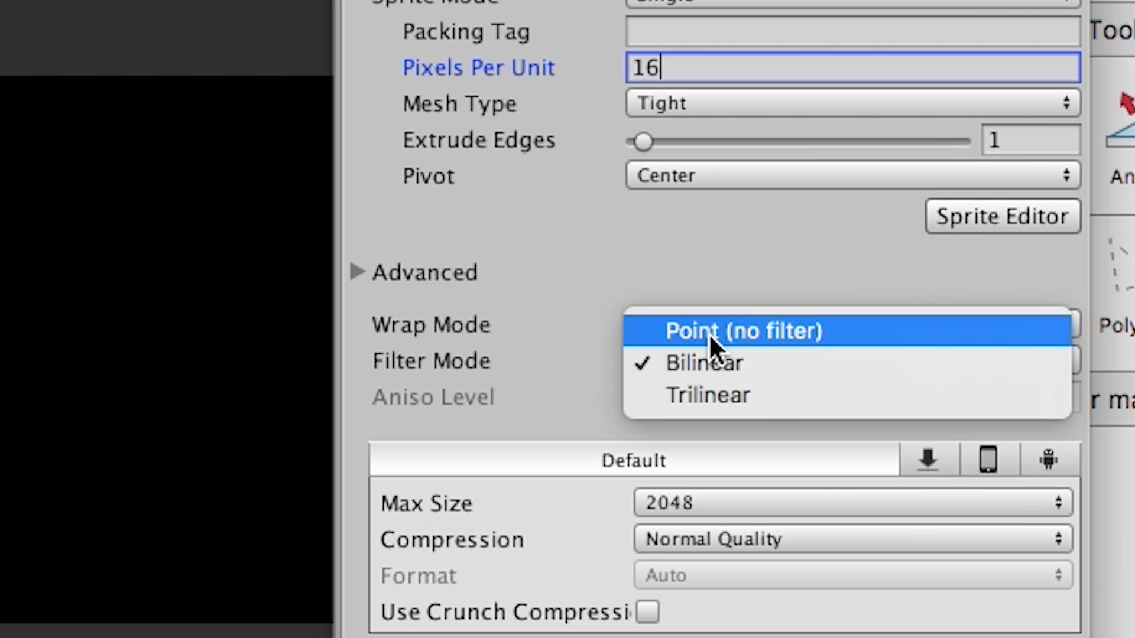
{"action": "left_click", "coordinate": [708, 574]}
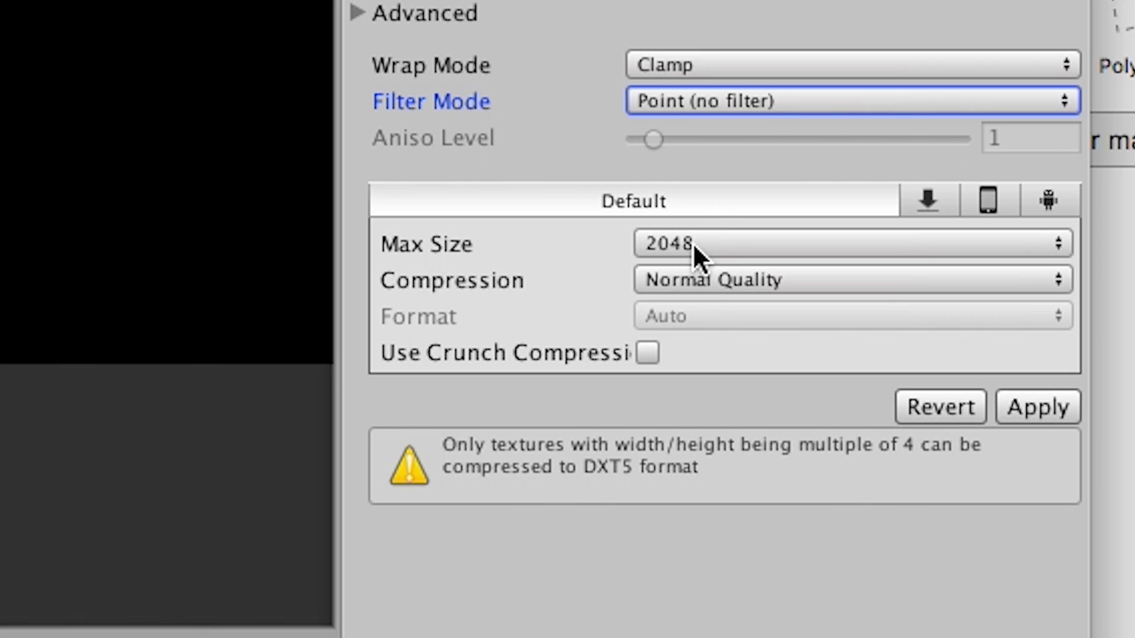
Set the couch sprite's Compression to None and Max Size to 64, and apply the import settings.
{"action": "left_click", "coordinate": [707, 539]}
{"action": "left_click", "coordinate": [710, 218]}
{"action": "left_click", "coordinate": [712, 244]}
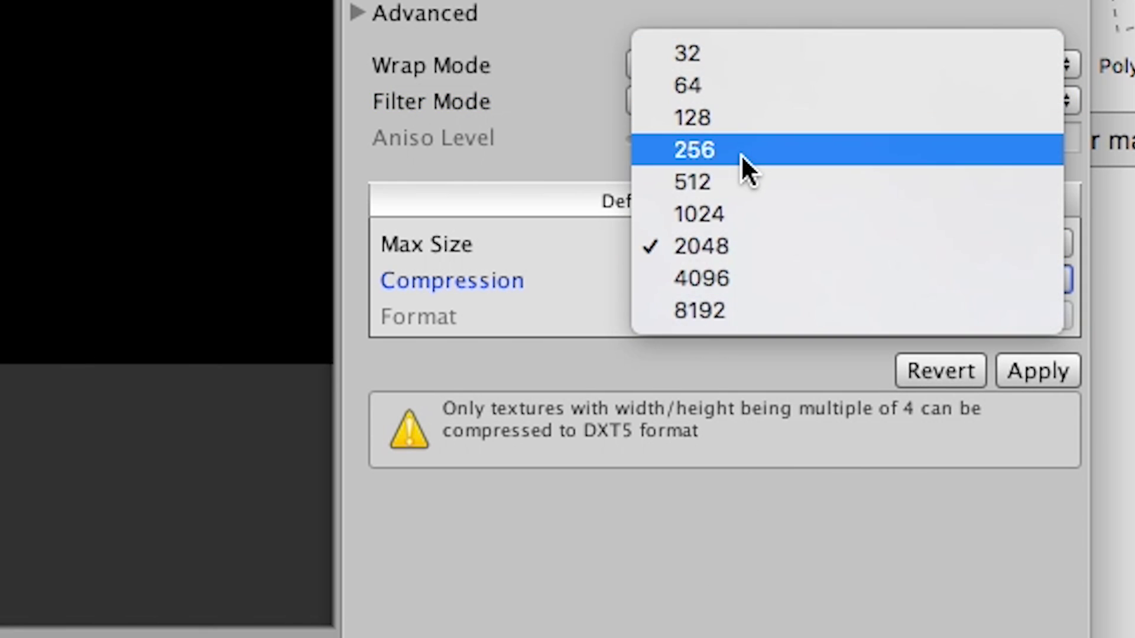
{"action": "left_click", "coordinate": [731, 91]}
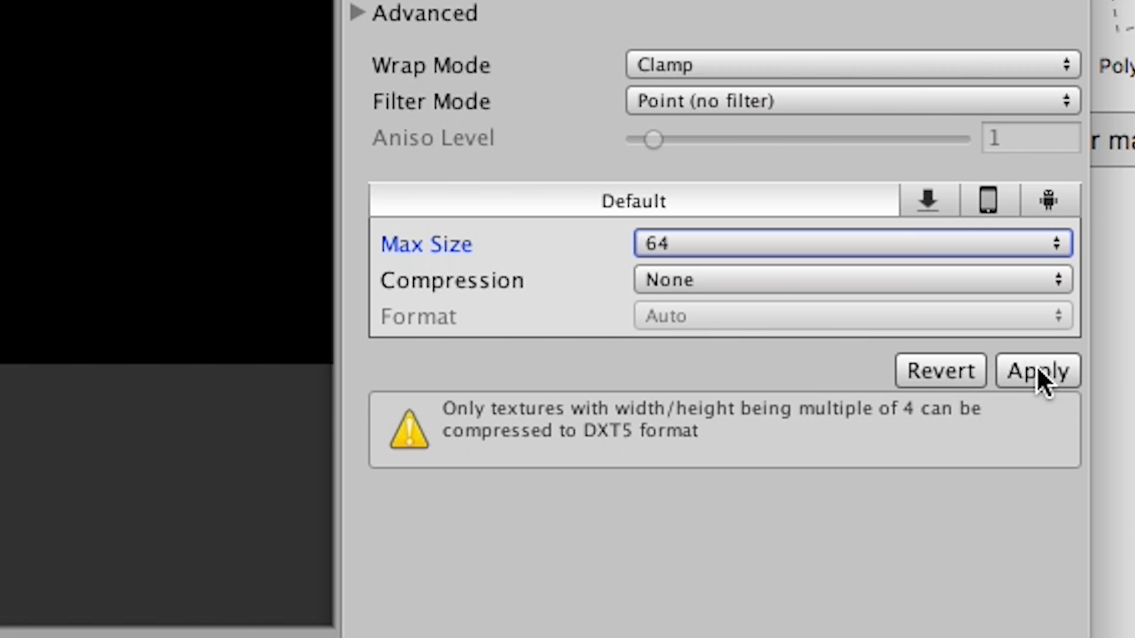
{"action": "left_click", "coordinate": [1037, 370]}
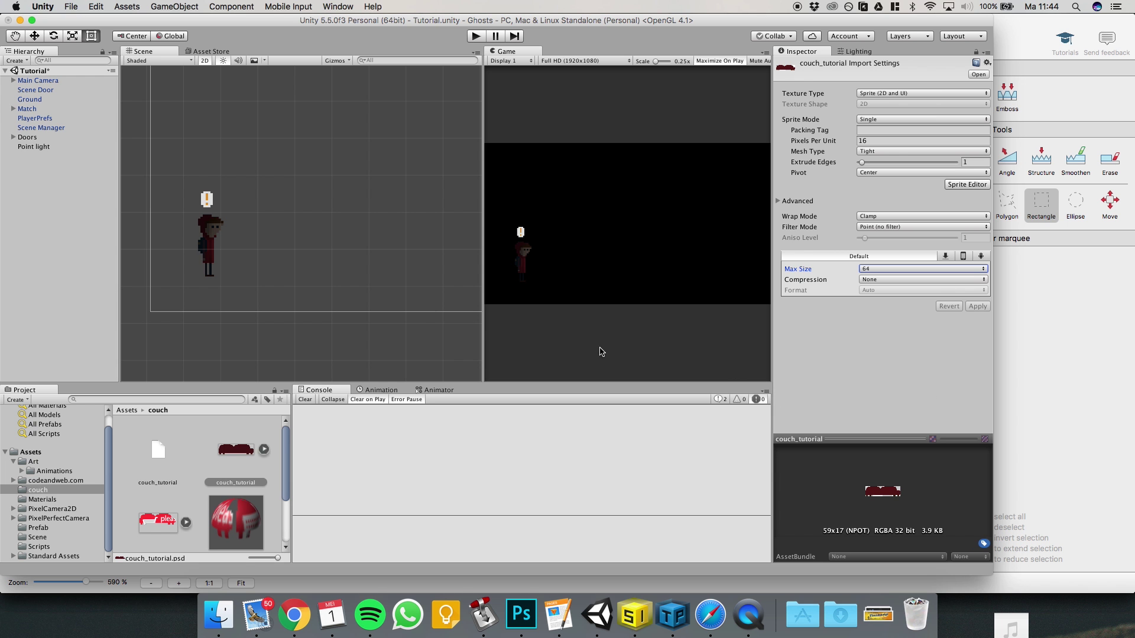
Select the couch_tutorial_n.png normal map and set its Filter Mode to Point (no filter).
{"action": "scroll", "coordinate": [272, 473], "scroll_direction": "down", "scroll_amount": 2}
{"action": "scroll", "coordinate": [260, 520], "scroll_direction": "up", "scroll_amount": 2}
{"action": "scroll", "coordinate": [247, 543], "scroll_direction": "down", "scroll_amount": 2}
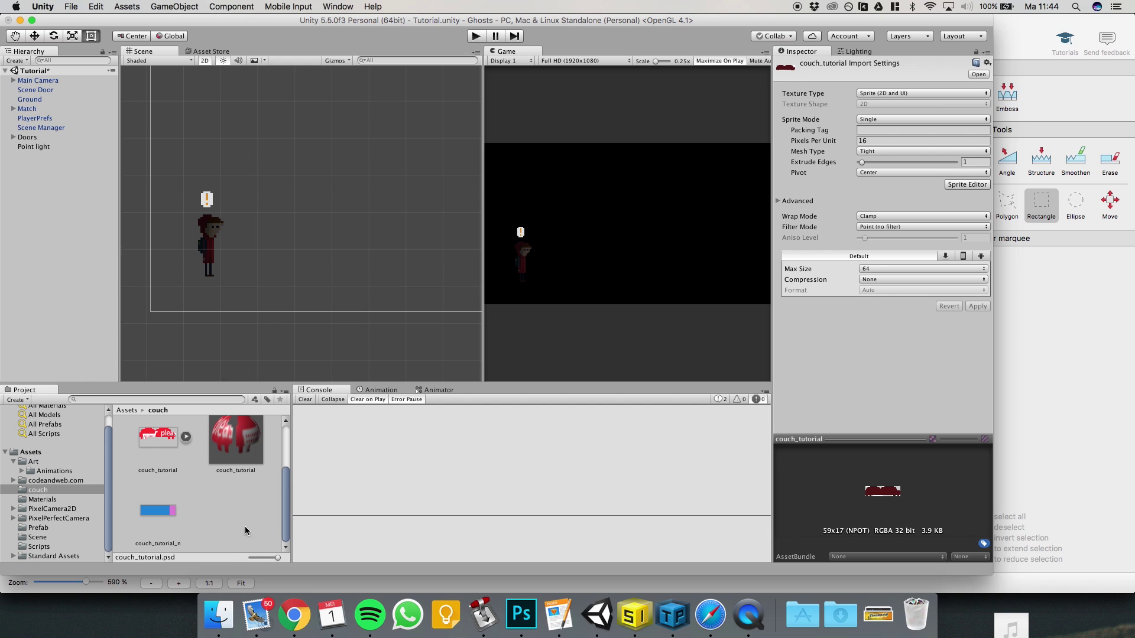
{"action": "scroll", "coordinate": [243, 533], "scroll_direction": "up", "scroll_amount": 2}
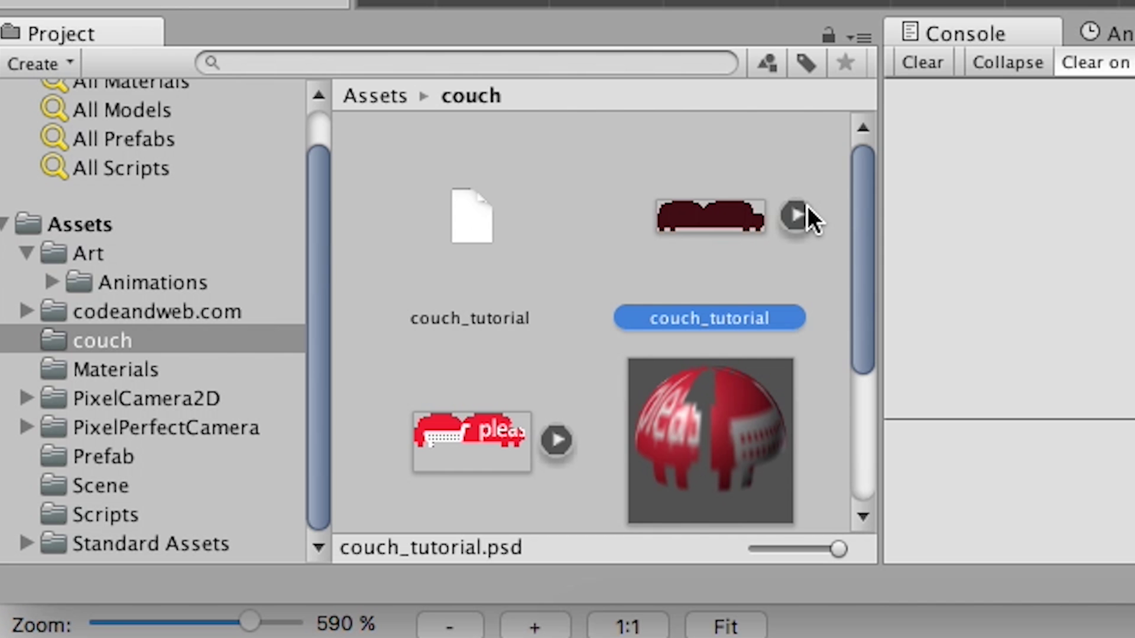
{"action": "scroll", "coordinate": [158, 509], "scroll_direction": "down", "scroll_amount": 2}
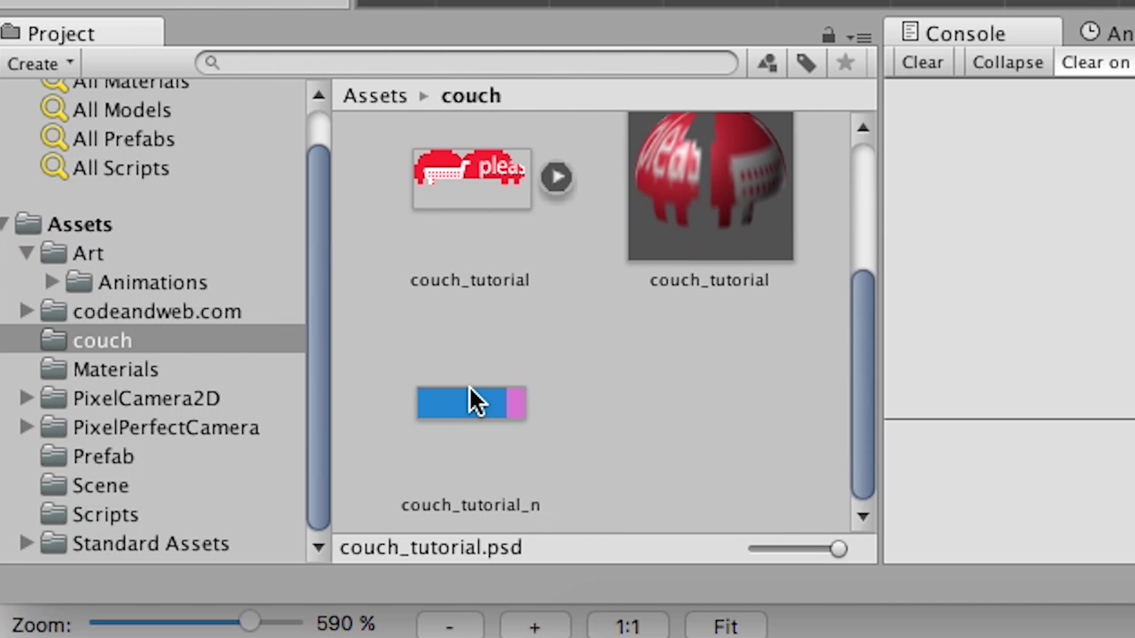
{"action": "scroll", "coordinate": [659, 319], "scroll_direction": "up", "scroll_amount": 1}
{"action": "scroll", "coordinate": [591, 354], "scroll_direction": "down", "scroll_amount": 1}
{"action": "left_click", "coordinate": [510, 400]}
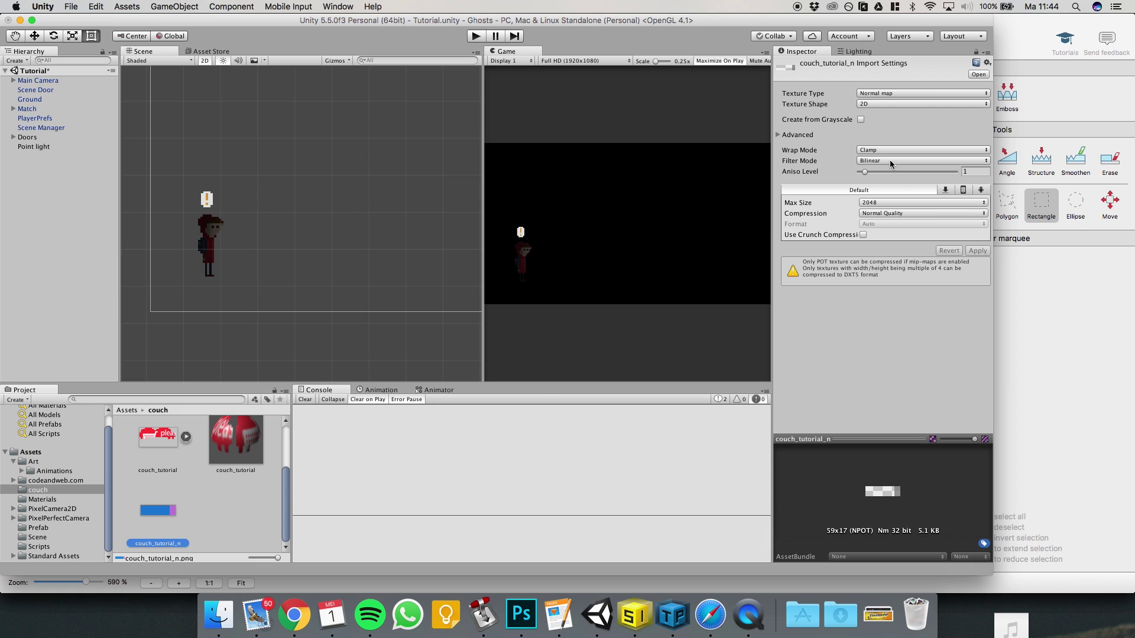
{"action": "left_click", "coordinate": [892, 164]}
{"action": "left_click", "coordinate": [887, 154]}
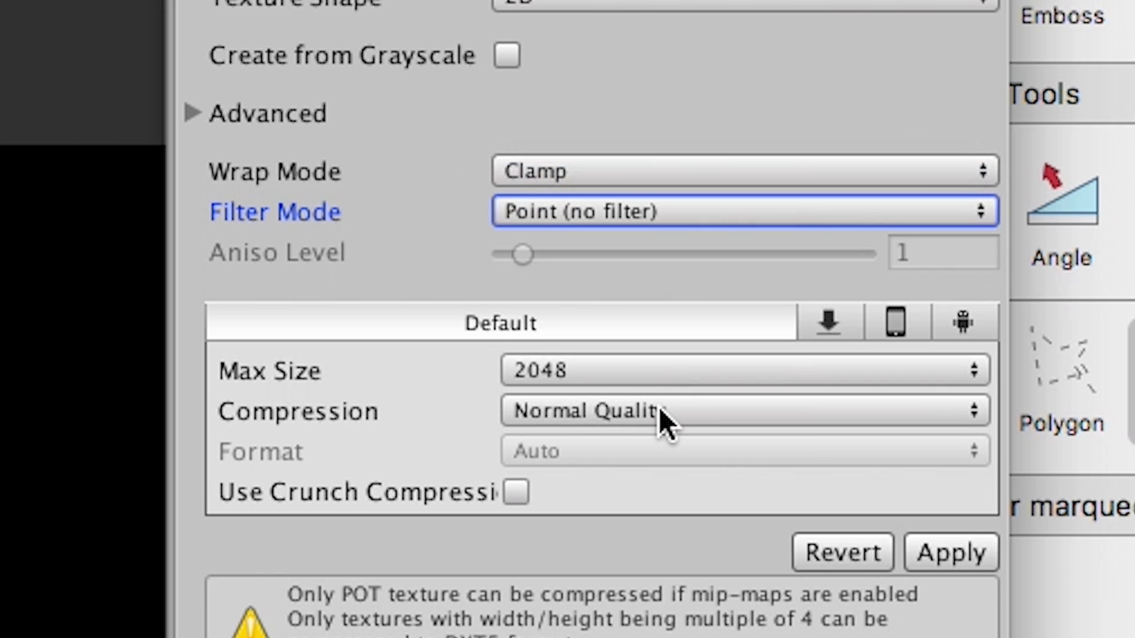
Set the normal map's Compression to None and Max Size to 64, and apply the import settings.
{"action": "left_click", "coordinate": [659, 406]}
{"action": "left_click", "coordinate": [612, 339]}
{"action": "left_click", "coordinate": [602, 370]}
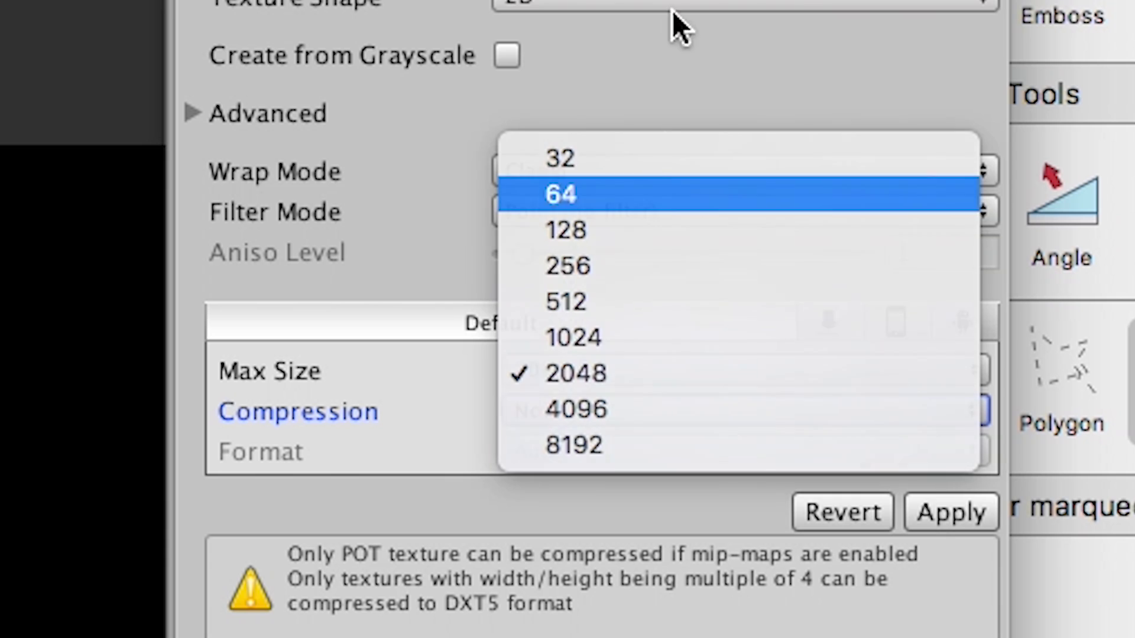
{"action": "left_click", "coordinate": [591, 194]}
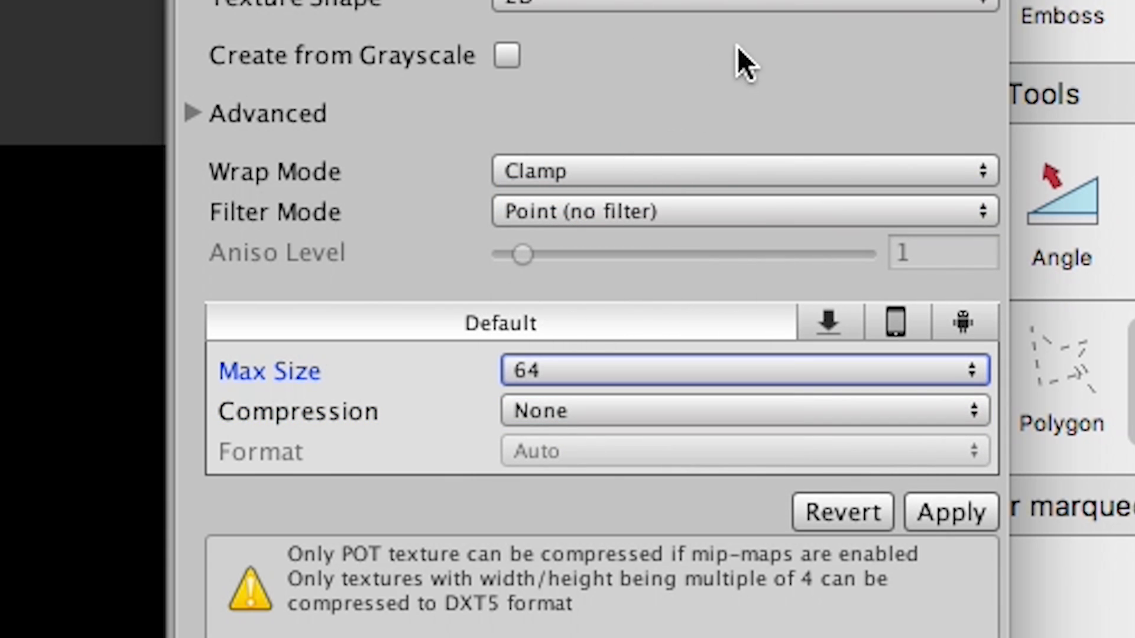
{"action": "left_click", "coordinate": [931, 508]}
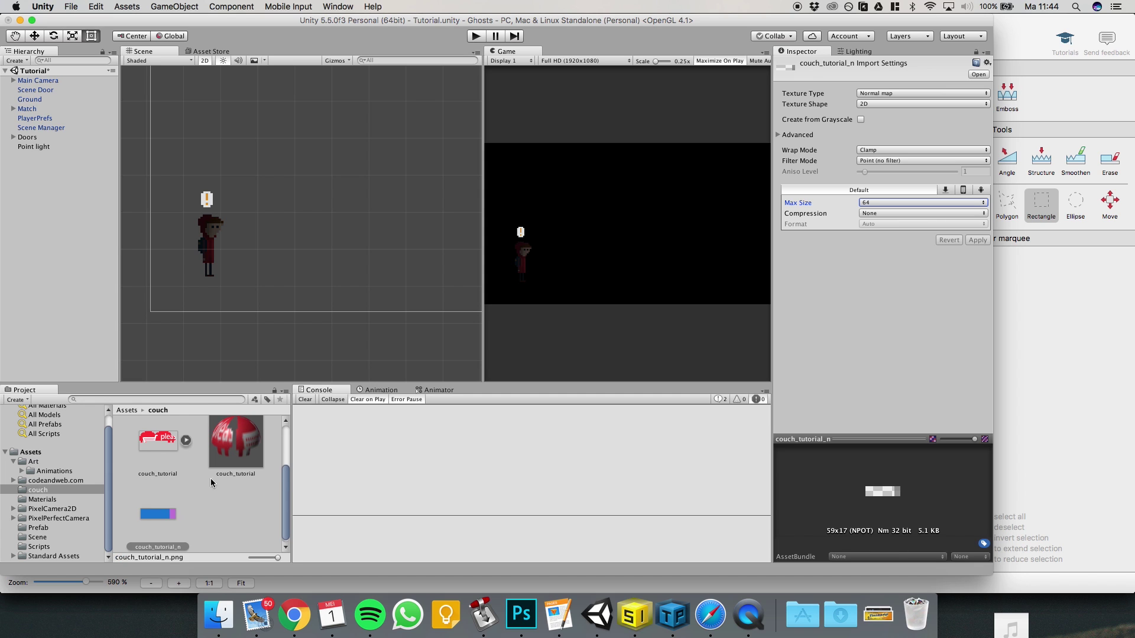
Inspect the couch_tutorial material and the textures available for its Albedo map.
{"action": "scroll", "coordinate": [212, 503], "scroll_direction": "up", "scroll_amount": 2}
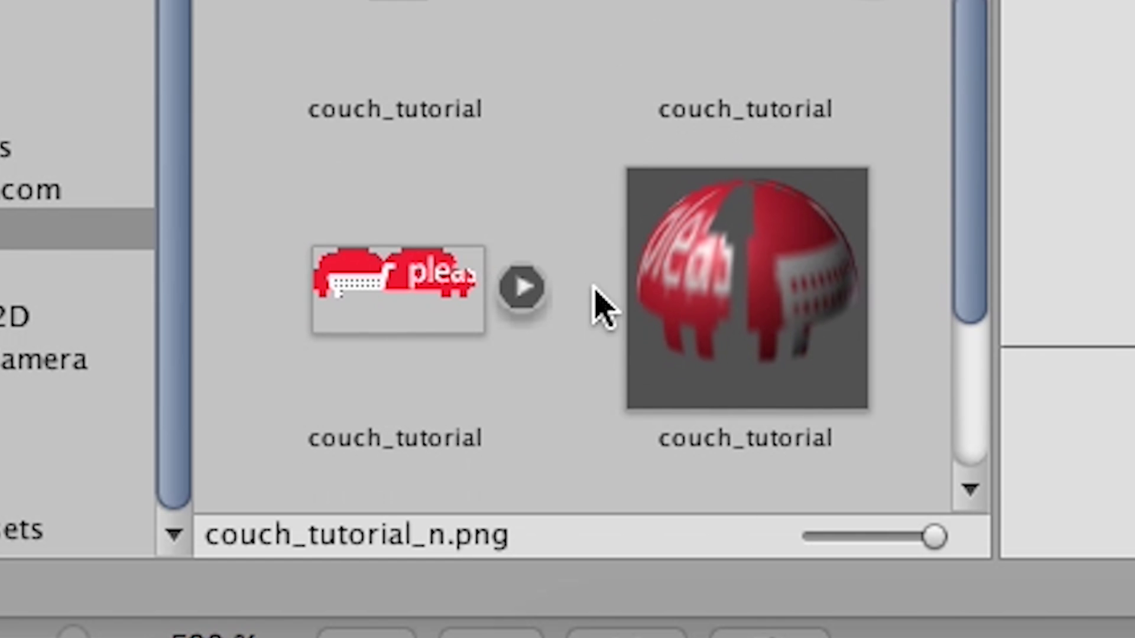
{"action": "scroll", "coordinate": [603, 307], "scroll_direction": "down", "scroll_amount": 1}
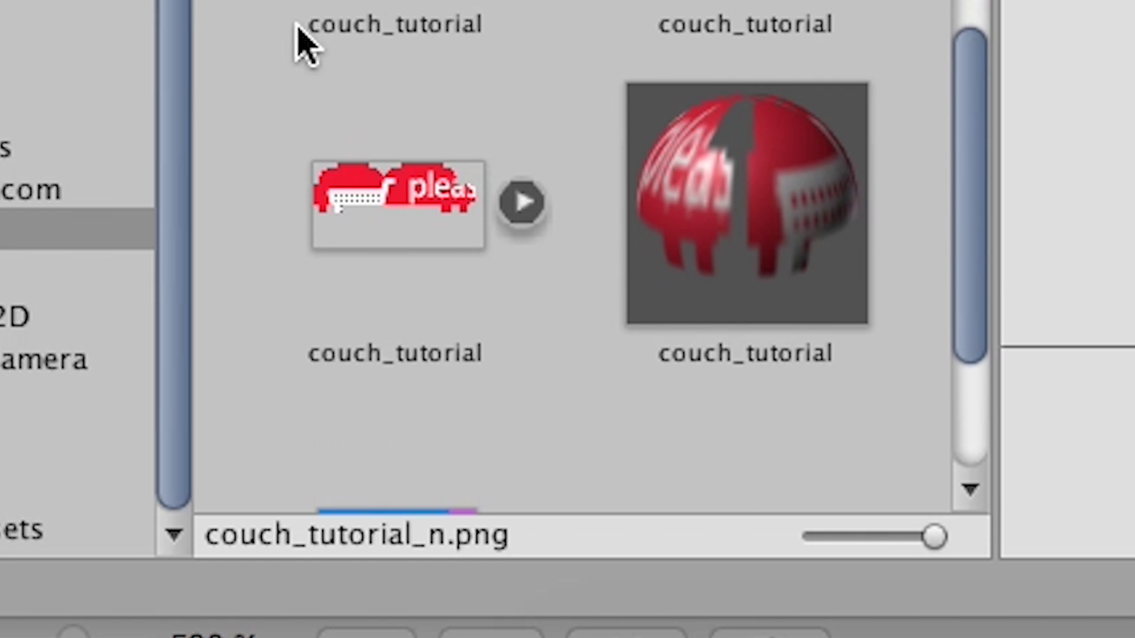
{"action": "left_click", "coordinate": [663, 246]}
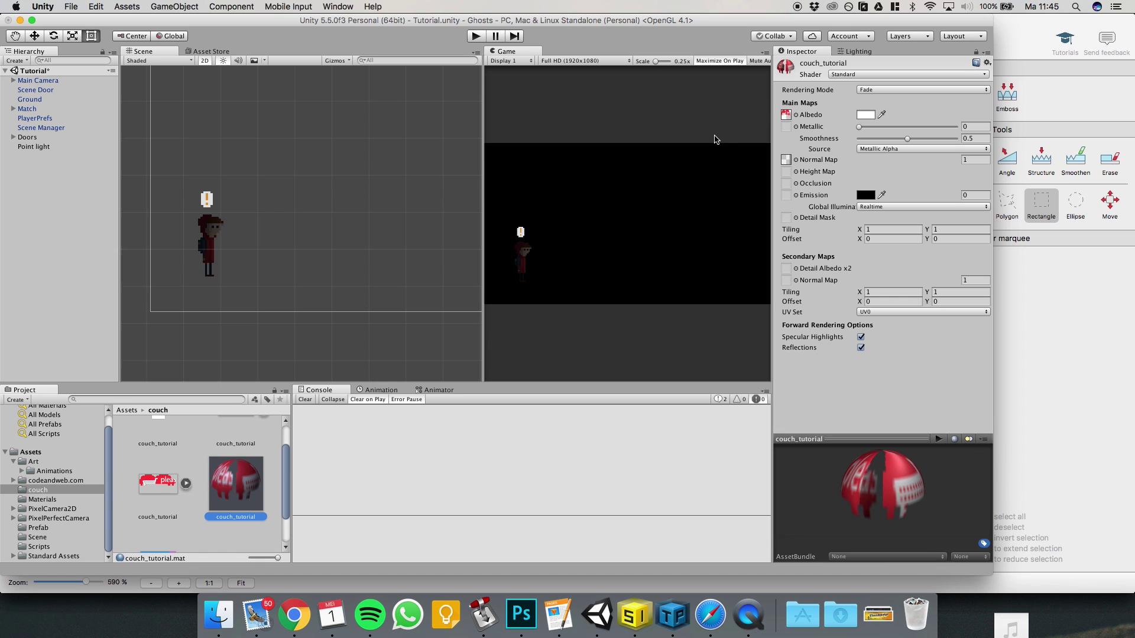
{"action": "left_click", "coordinate": [796, 116]}
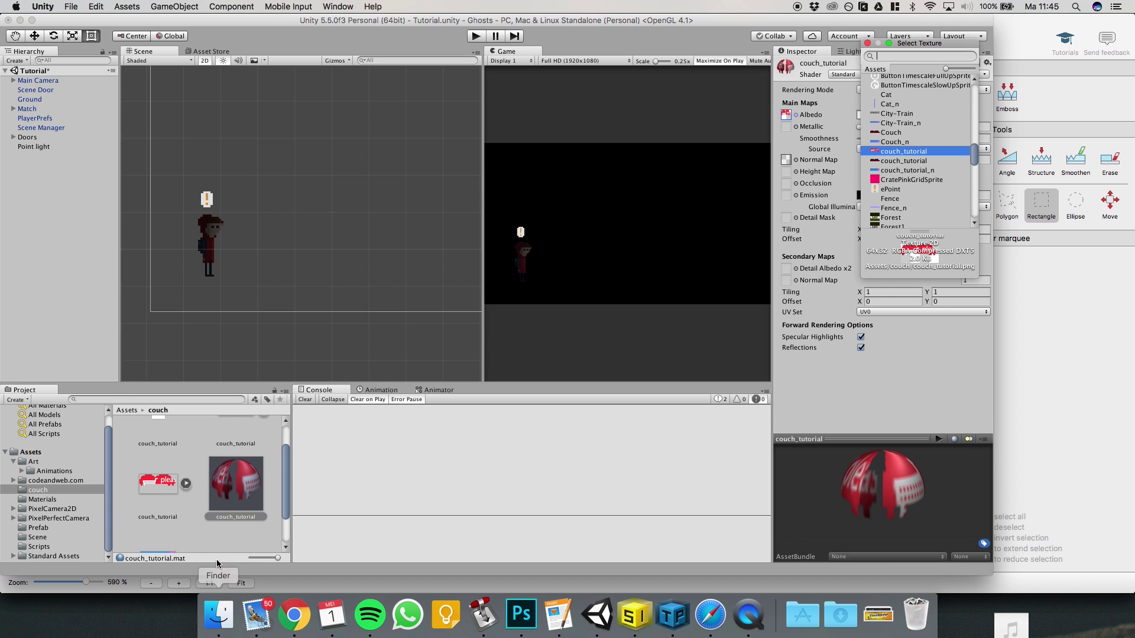
Delete the red watermarked couch_tutorial.png texture from the couch folder.
{"action": "left_click", "coordinate": [178, 495]}
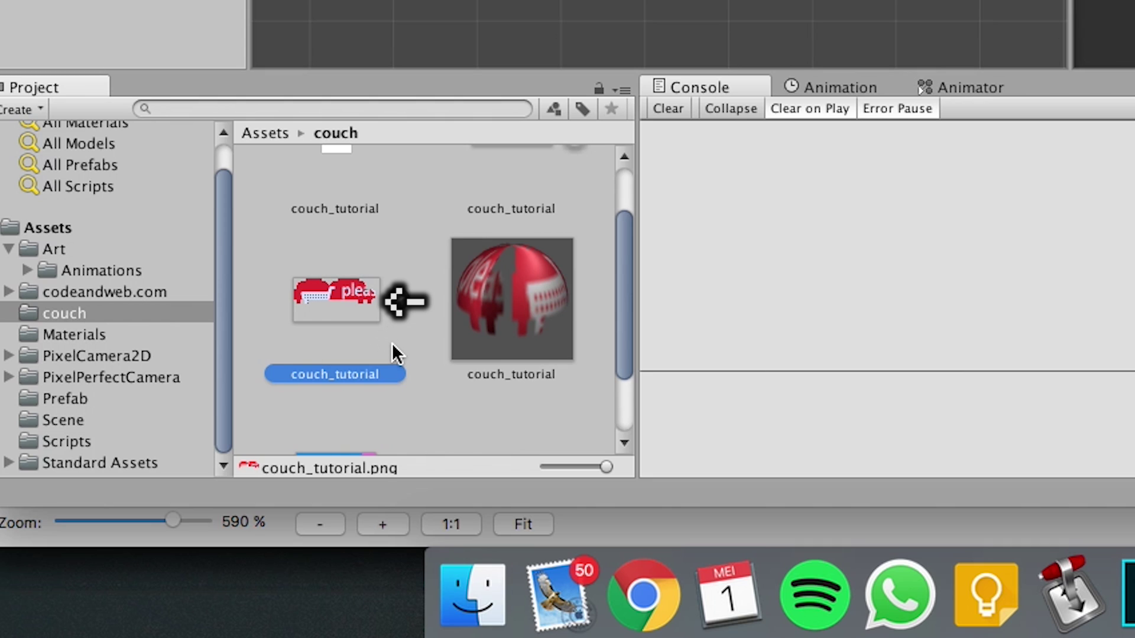
{"action": "key", "text": "super+BackSpace"}
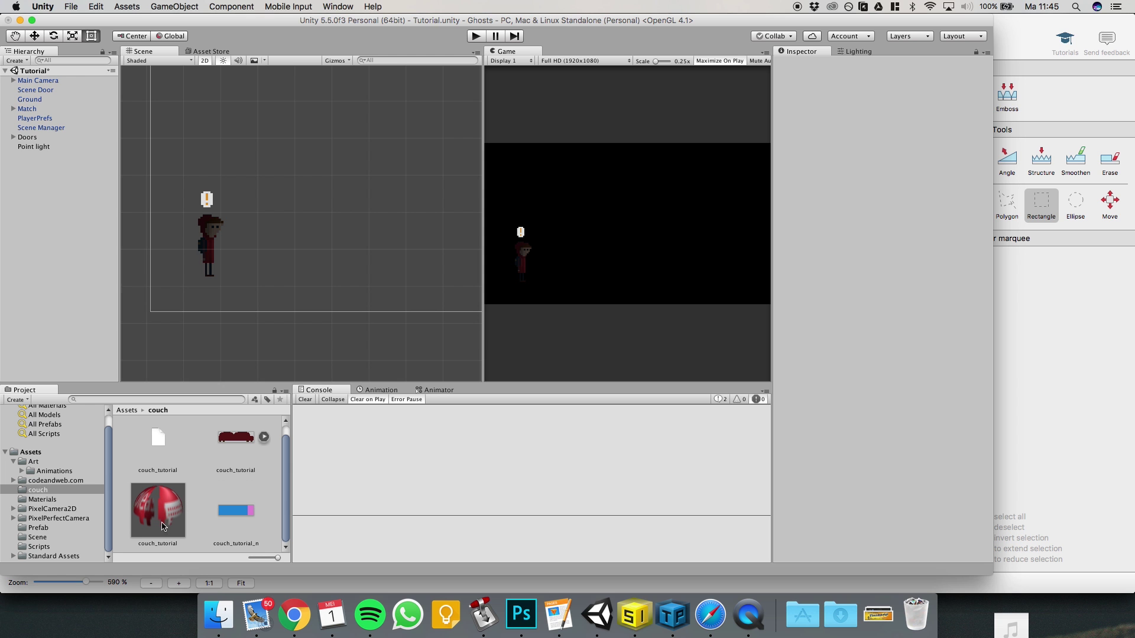
Assign the couch_tutorial_n texture to the Normal Map slot of the couch_tutorial material.
{"action": "left_click", "coordinate": [163, 526]}
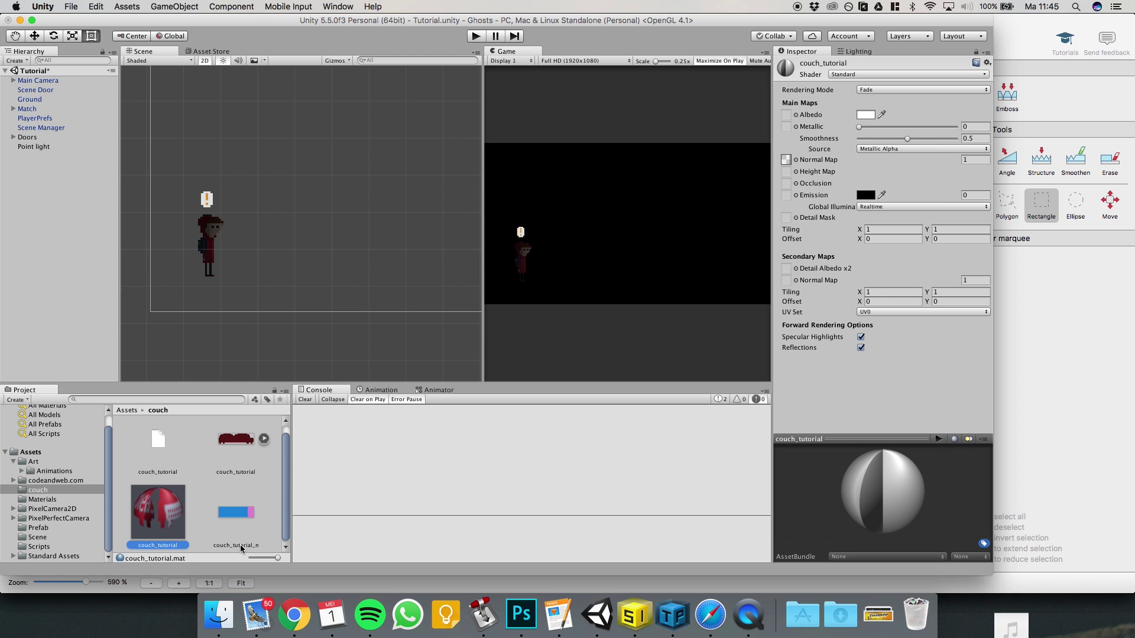
{"action": "mouse_move", "coordinate": [240, 518]}
{"action": "left_mouse_down"}
{"action": "mouse_move", "coordinate": [217, 521]}
{"action": "mouse_move", "coordinate": [242, 531]}
{"action": "left_mouse_up"}
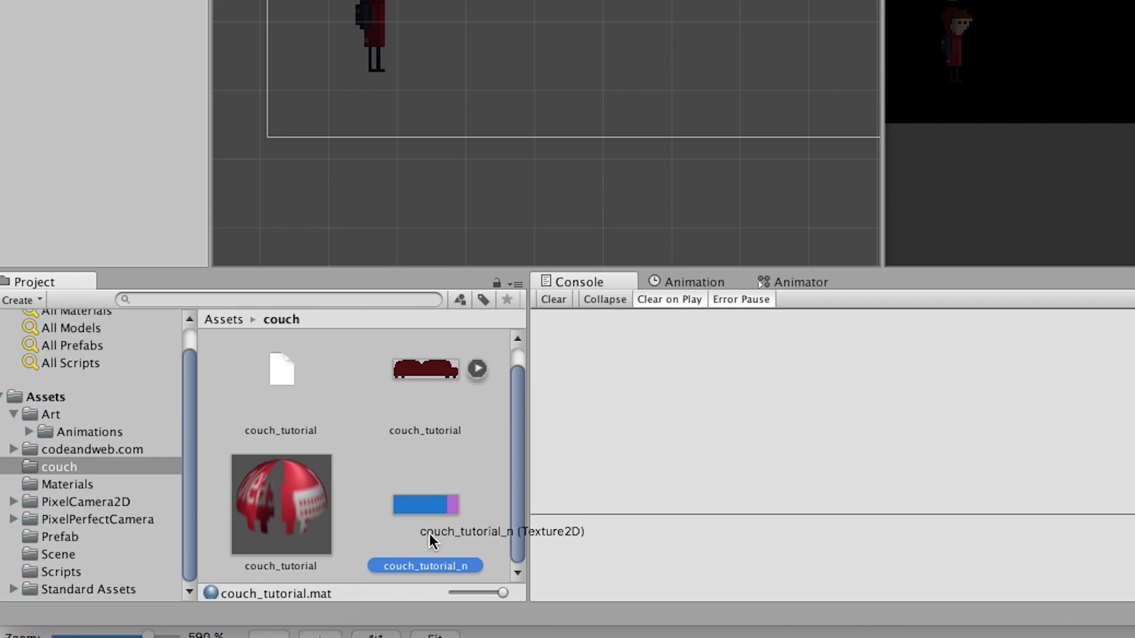
{"action": "left_click_drag", "start_coordinate": [431, 541], "coordinate": [443, 507]}
{"action": "left_click_drag", "start_coordinate": [245, 511], "coordinate": [784, 159]}
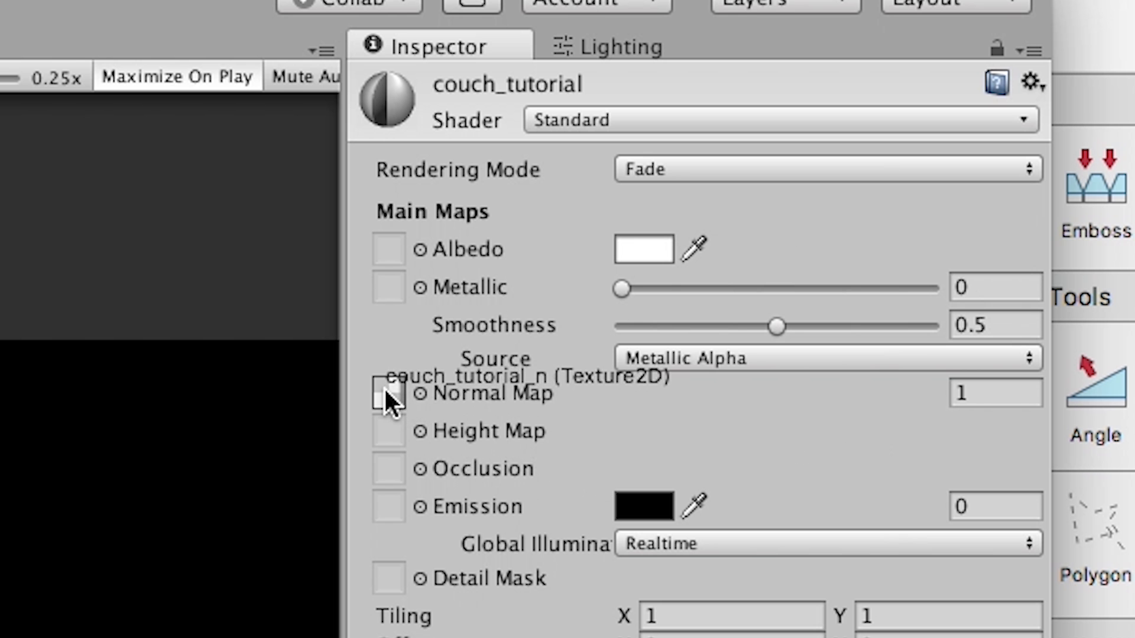
{"action": "left_click_drag", "start_coordinate": [385, 391], "coordinate": [385, 391]}
{"action": "left_click", "coordinate": [221, 509]}
{"action": "left_click", "coordinate": [177, 509]}
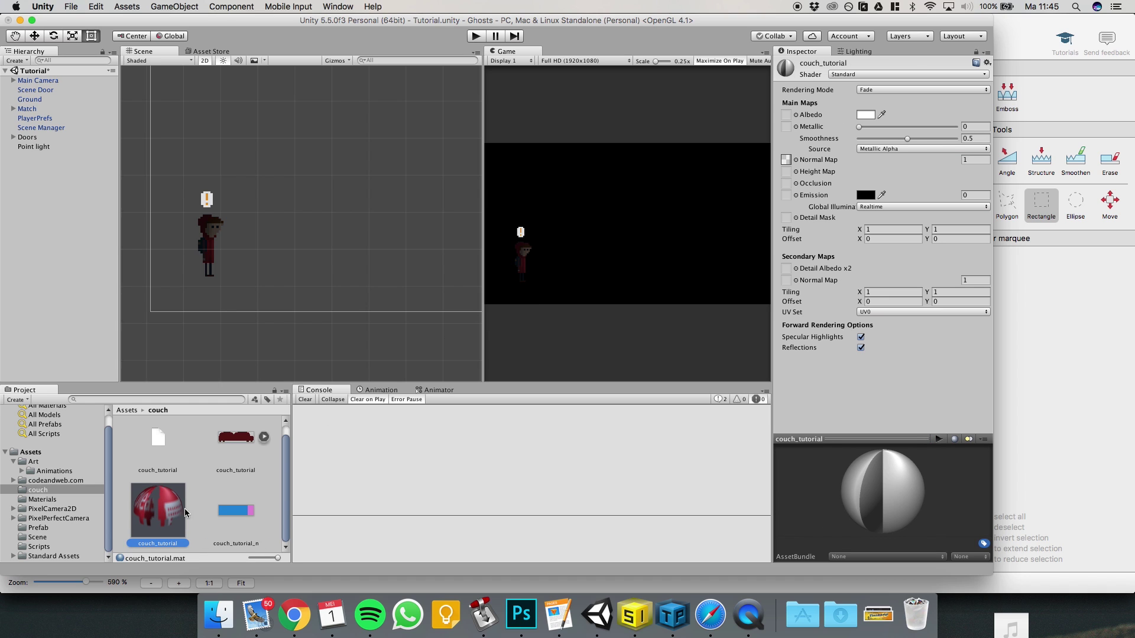
{"action": "left_click", "coordinate": [236, 510]}
{"action": "left_click", "coordinate": [178, 510]}
{"action": "left_click_drag", "start_coordinate": [236, 510], "coordinate": [786, 160]}
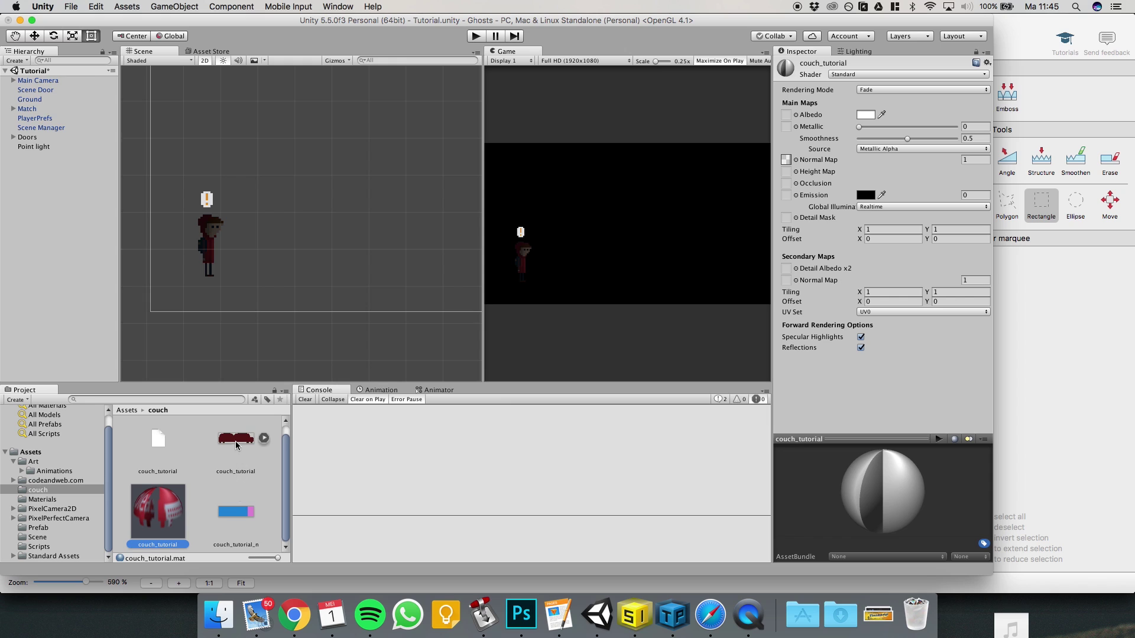
Place the couch sprite in the scene beside the character and assign the couch_tutorial material to its Sprite Renderer.
{"action": "left_click_drag", "start_coordinate": [236, 445], "coordinate": [365, 273]}
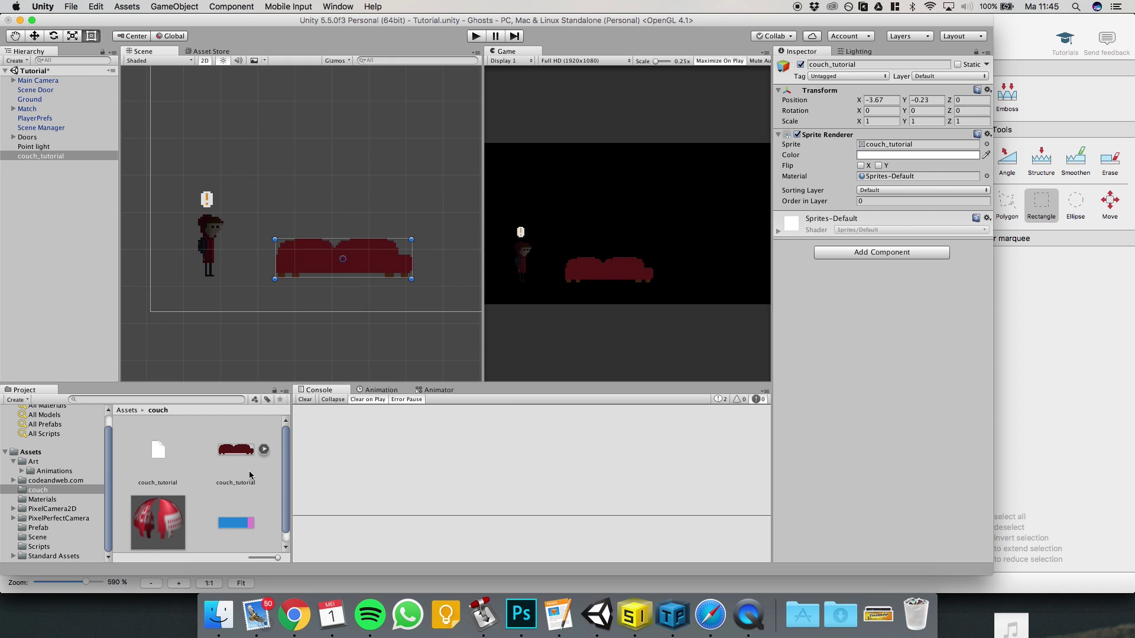
{"action": "left_click", "coordinate": [228, 452]}
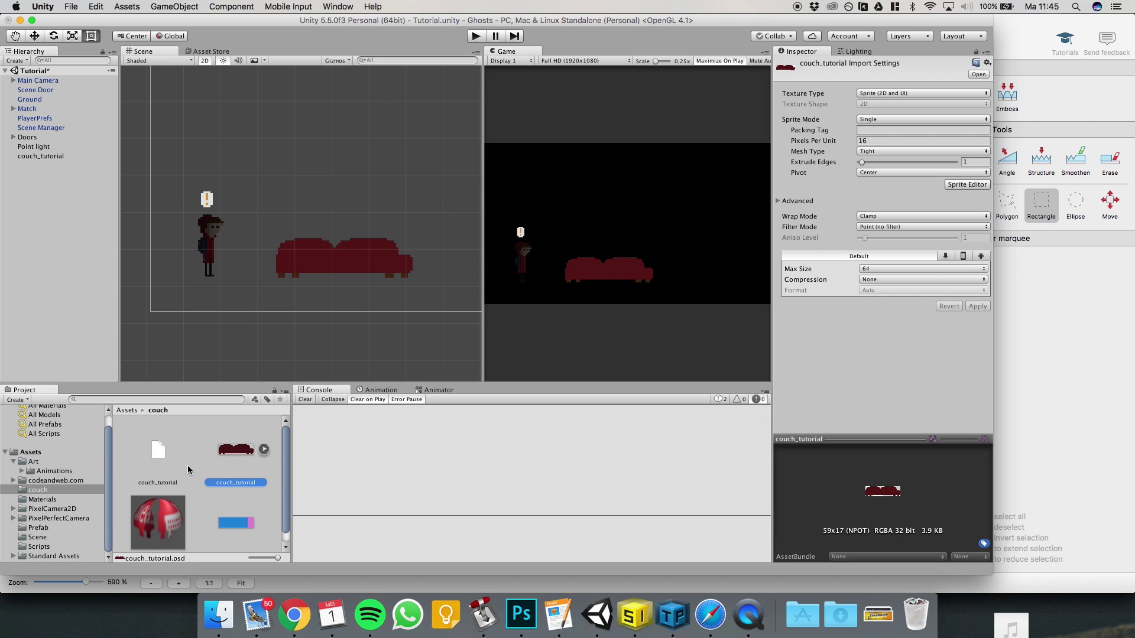
{"action": "left_click", "coordinate": [51, 156]}
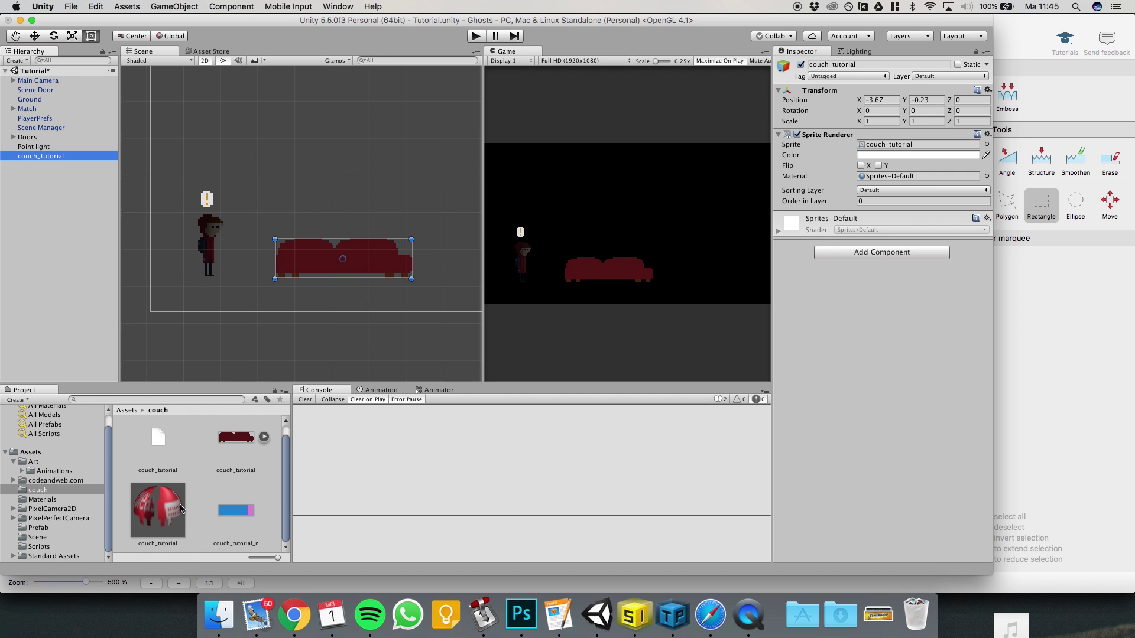
{"action": "mouse_move", "coordinate": [168, 509]}
{"action": "left_mouse_down"}
{"action": "mouse_move", "coordinate": [189, 481]}
{"action": "mouse_move", "coordinate": [319, 405]}
{"action": "mouse_move", "coordinate": [132, 503]}
{"action": "mouse_move", "coordinate": [175, 506]}
{"action": "left_mouse_up"}
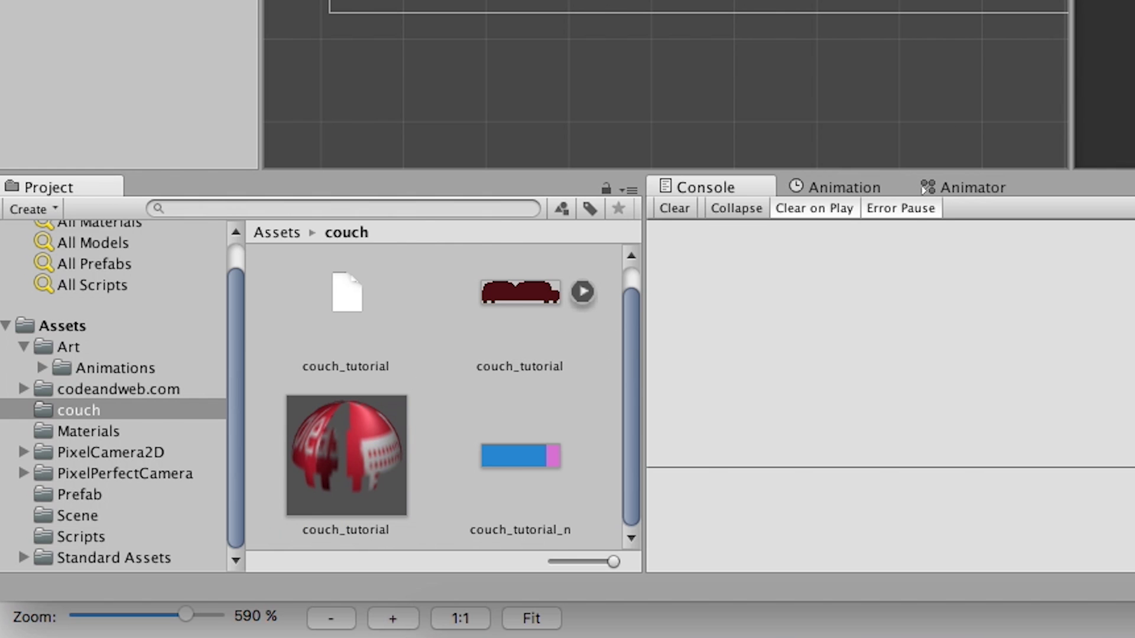
{"action": "left_click_drag", "start_coordinate": [383, 442], "coordinate": [868, 181]}
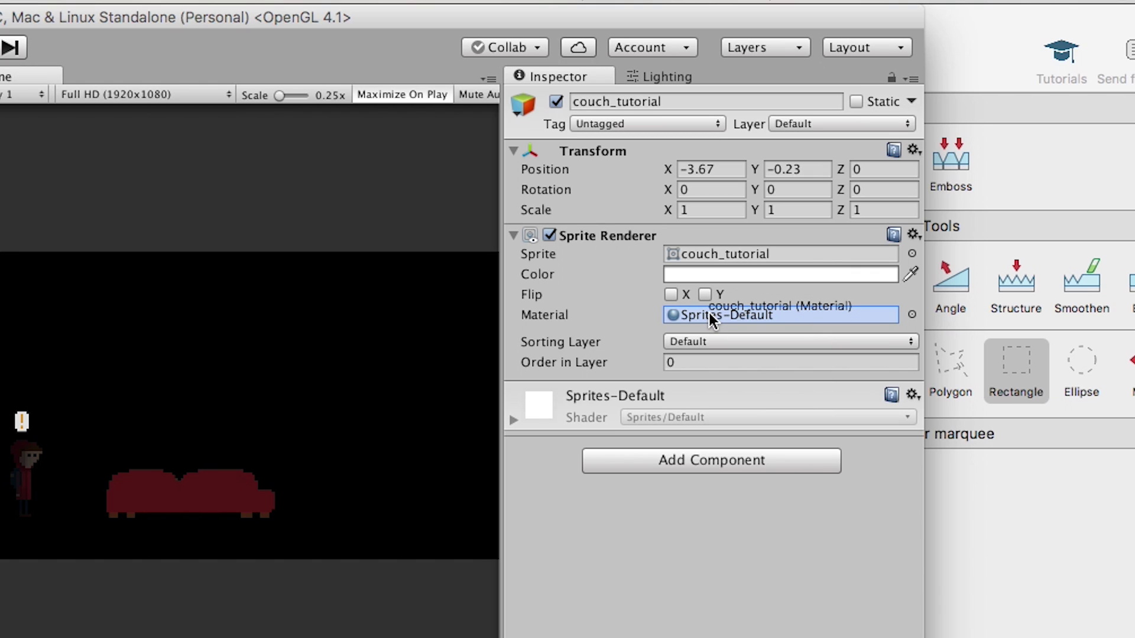
{"action": "left_click_drag", "start_coordinate": [709, 313], "coordinate": [710, 314]}
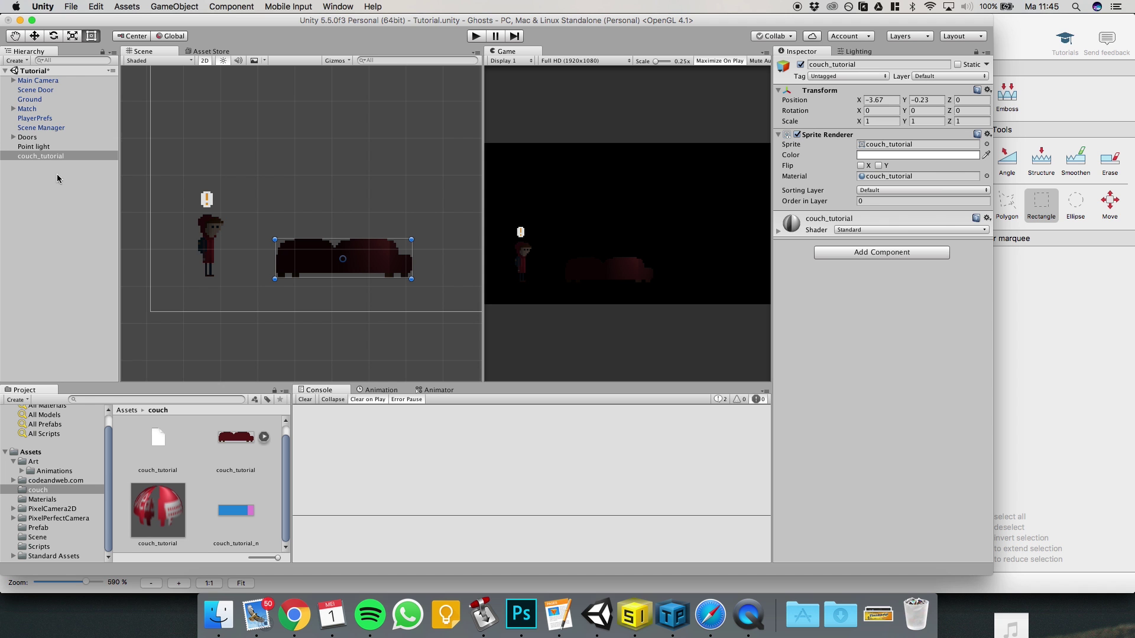
Select the Point light and move it back and forth across the couch, ending at about X -1.47, Y 0.46.
{"action": "scroll", "coordinate": [290, 212], "scroll_direction": "down", "scroll_amount": 2}
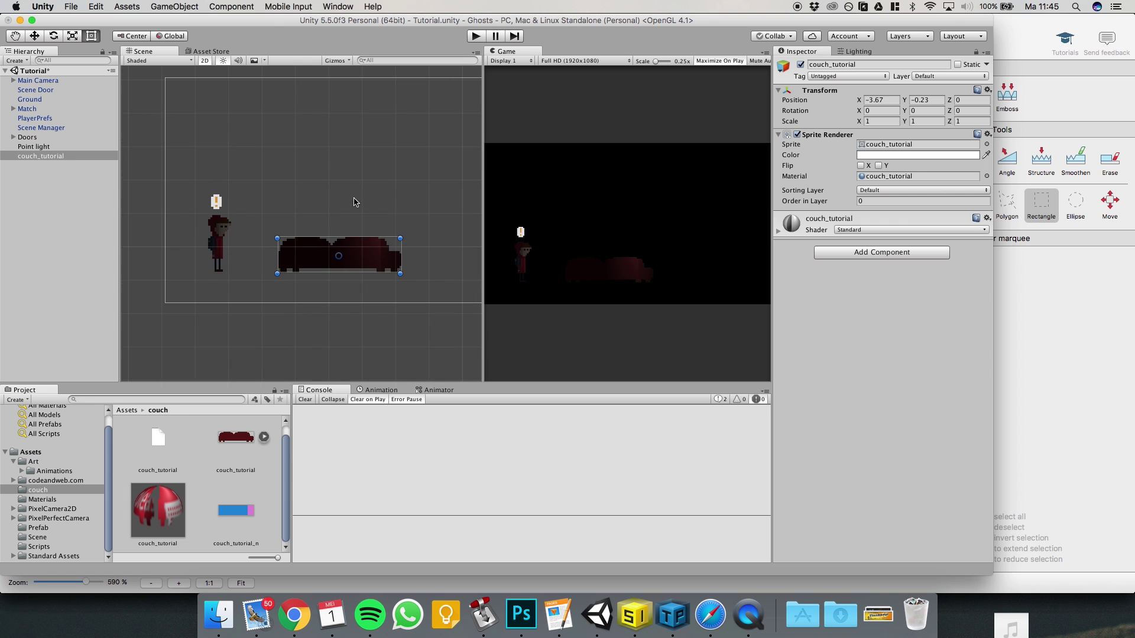
{"action": "scroll", "coordinate": [325, 189], "scroll_direction": "down", "scroll_amount": 1}
{"action": "left_click", "coordinate": [36, 35]}
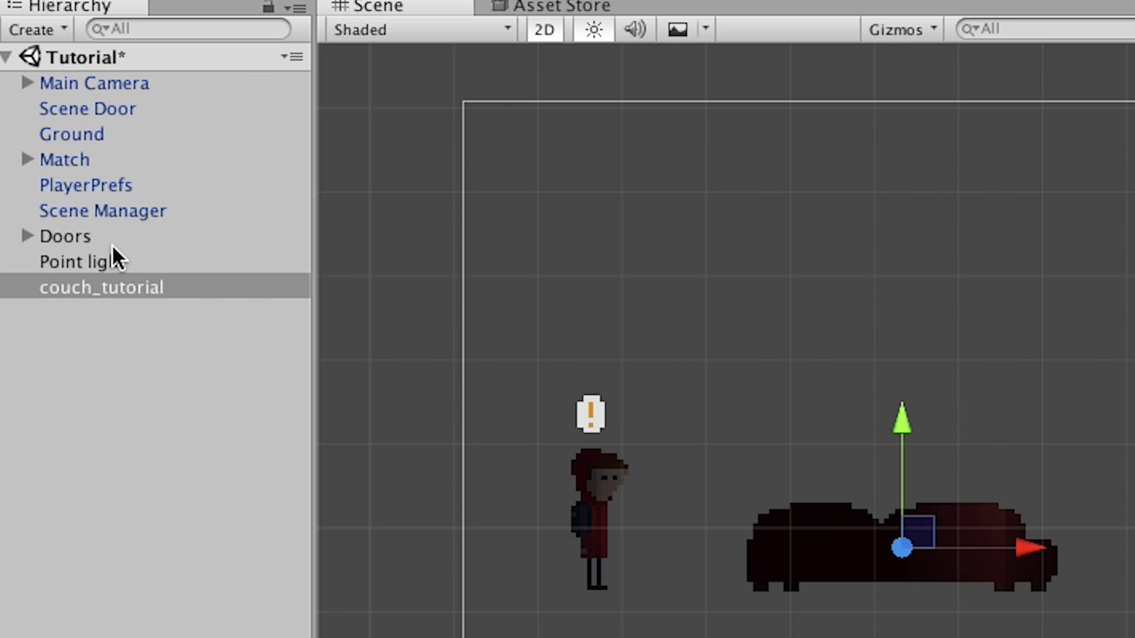
{"action": "left_click", "coordinate": [45, 146]}
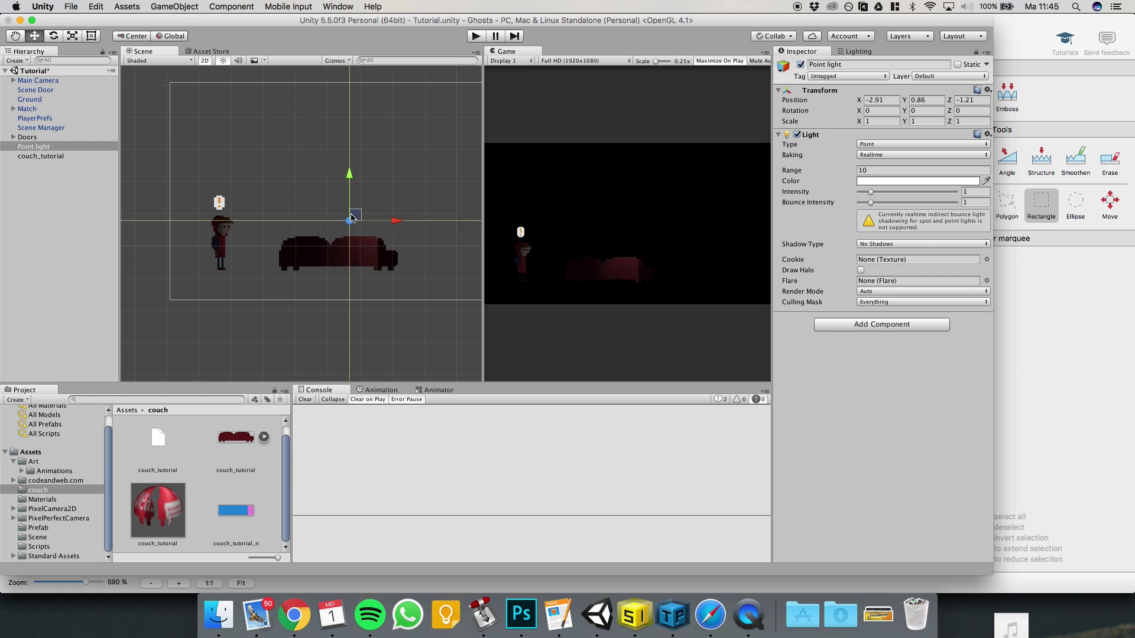
{"action": "mouse_move", "coordinate": [958, 452]}
{"action": "left_mouse_down"}
{"action": "mouse_move", "coordinate": [551, 432]}
{"action": "mouse_move", "coordinate": [972, 466]}
{"action": "left_mouse_up"}
{"action": "left_click_drag", "start_coordinate": [363, 222], "coordinate": [429, 238]}
{"action": "left_click_drag", "start_coordinate": [512, 234], "coordinate": [251, 248]}
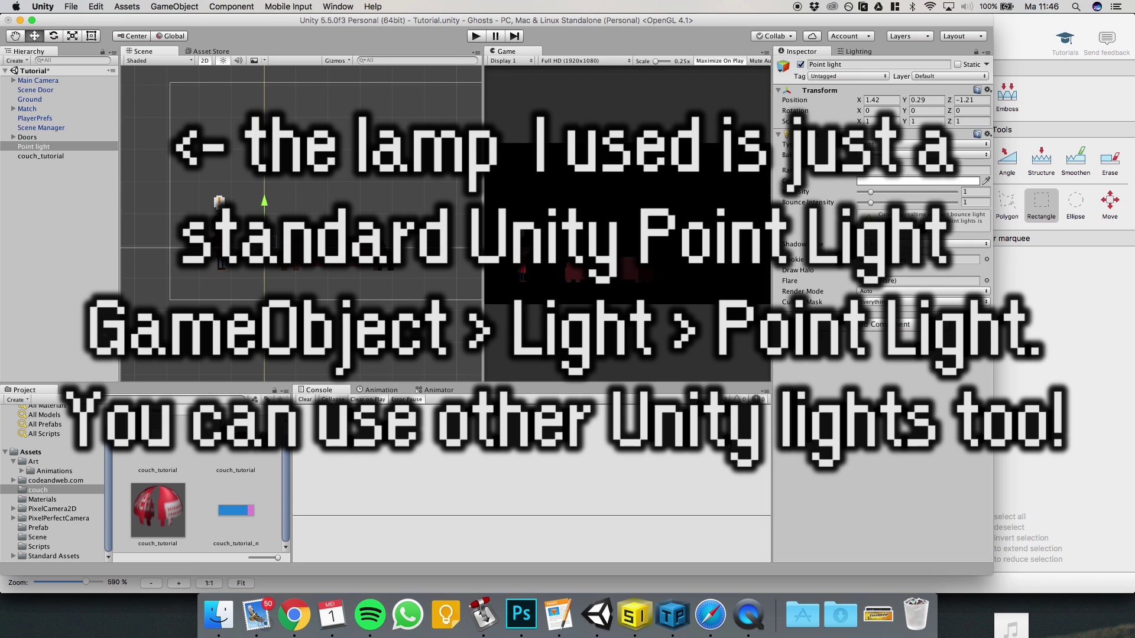
{"action": "mouse_move", "coordinate": [283, 246]}
{"action": "left_mouse_down"}
{"action": "mouse_move", "coordinate": [311, 233]}
{"action": "mouse_move", "coordinate": [272, 232]}
{"action": "mouse_move", "coordinate": [295, 225]}
{"action": "mouse_move", "coordinate": [467, 231]}
{"action": "mouse_move", "coordinate": [206, 238]}
{"action": "mouse_move", "coordinate": [467, 236]}
{"action": "mouse_move", "coordinate": [210, 240]}
{"action": "mouse_move", "coordinate": [443, 230]}
{"action": "mouse_move", "coordinate": [266, 226]}
{"action": "mouse_move", "coordinate": [291, 226]}
{"action": "left_mouse_up"}
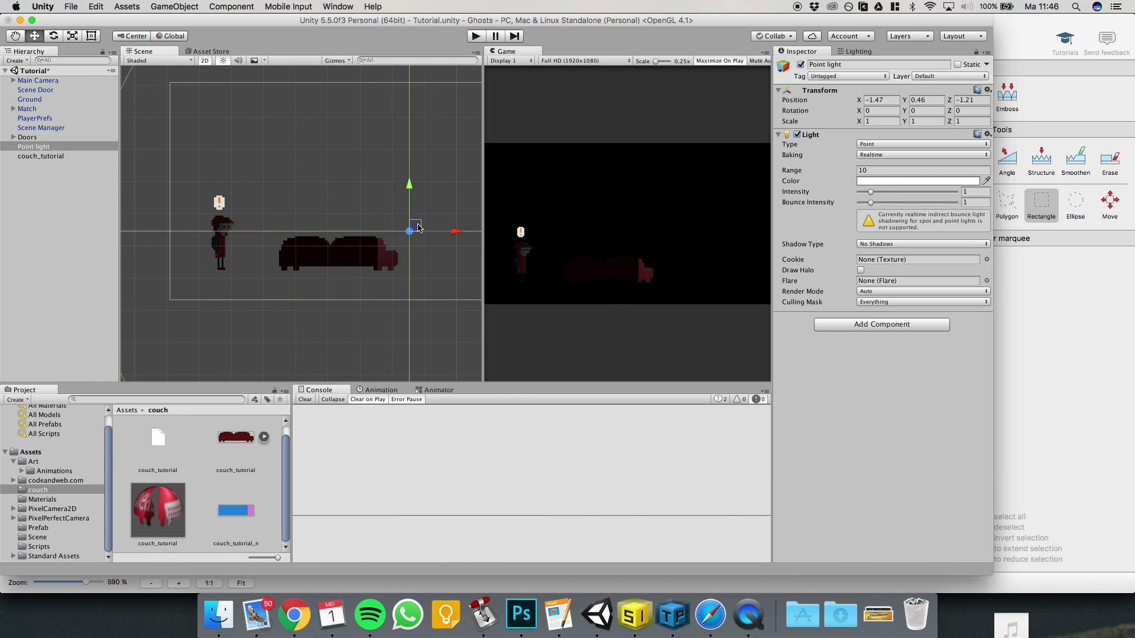
Switch to Photoshop and examine the pine tree sprite sheet in pine_tree_tutorial.psd.
{"action": "key", "text": "super+Tab"}
{"action": "left_click", "coordinate": [410, 54]}
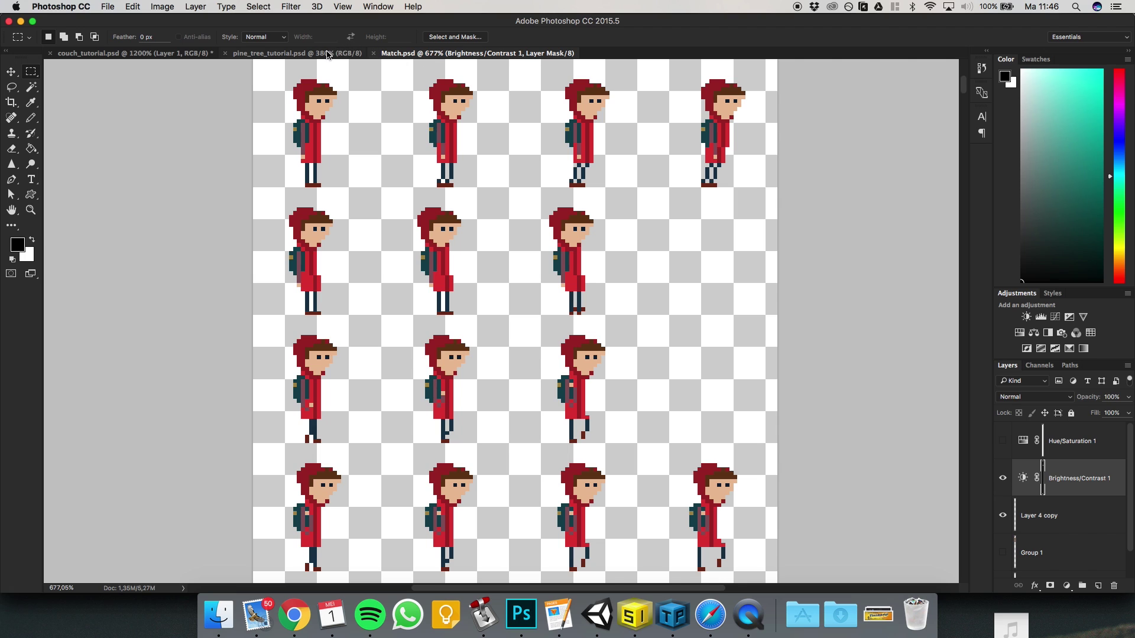
{"action": "left_click", "coordinate": [329, 54]}
{"action": "left_click_drag", "start_coordinate": [271, 242], "coordinate": [295, 232]}
{"action": "left_click", "coordinate": [259, 257]}
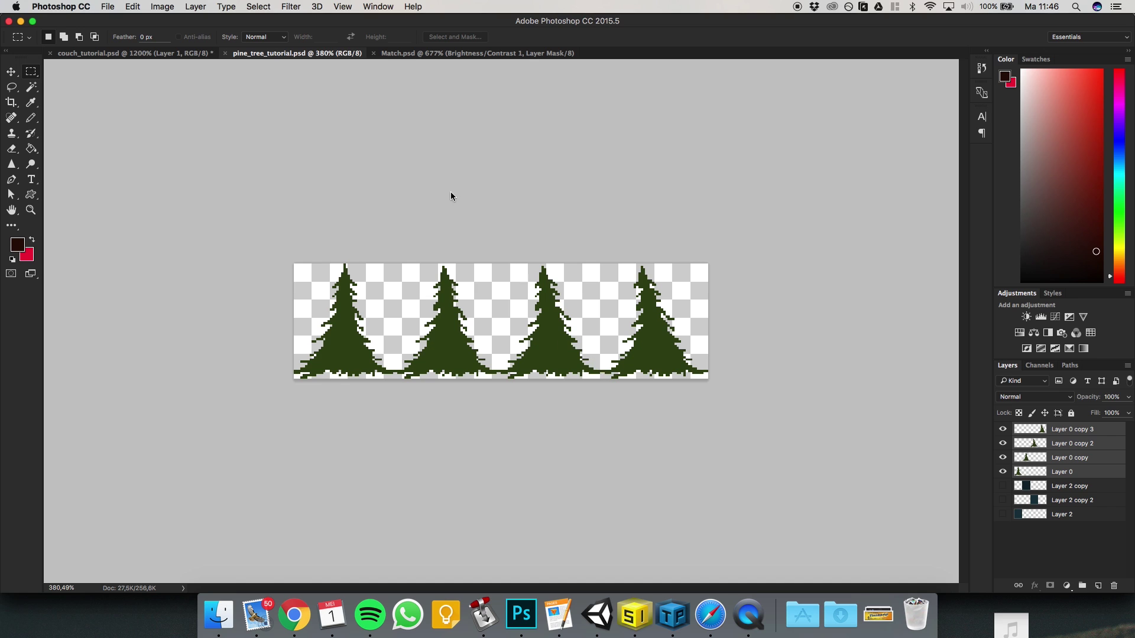
{"action": "key", "text": "super+shift+s"}
{"action": "left_click", "coordinate": [693, 580]}
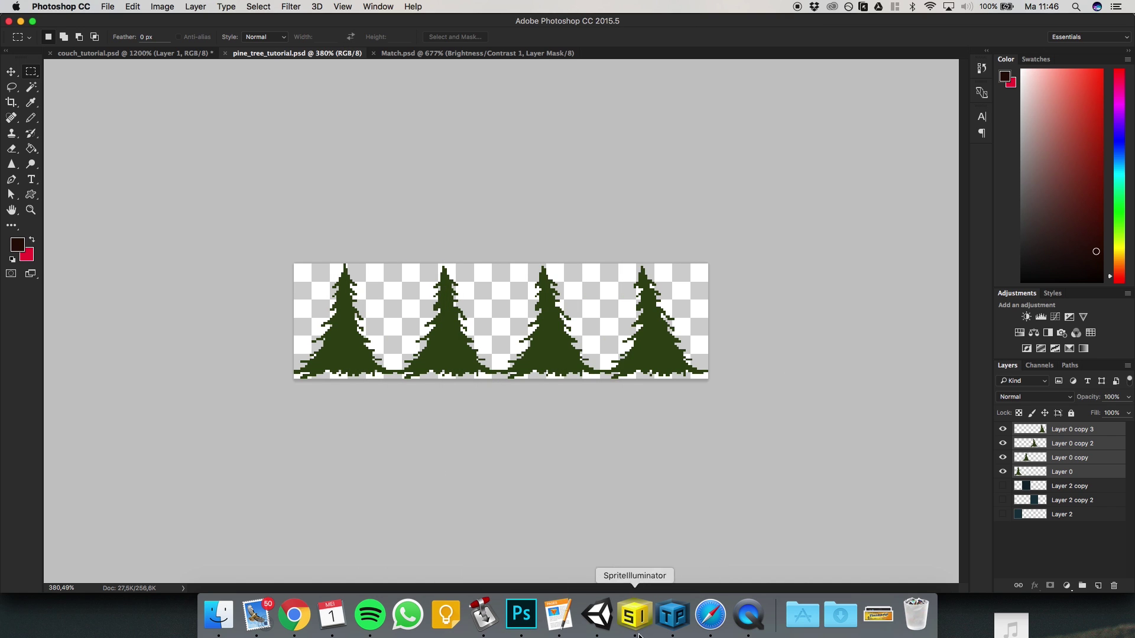
Switch to SpriteIlluminator, add pine_tree_tutorial.psd from the pine tree folder to the sprites, and position the light above the first tree.
{"action": "left_click", "coordinate": [631, 612]}
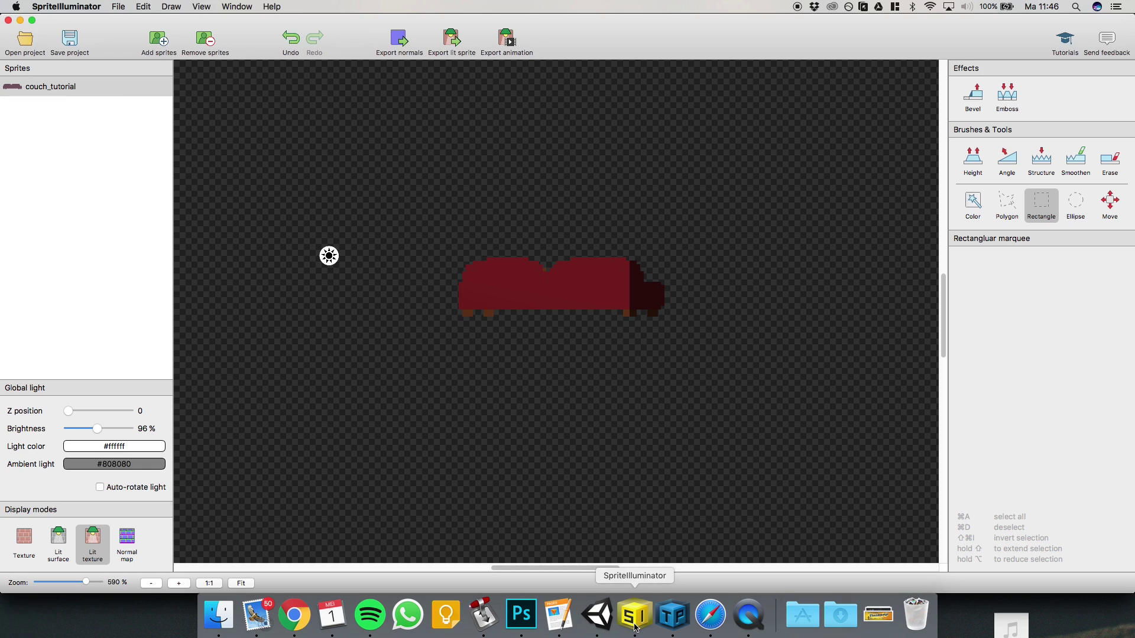
{"action": "left_click", "coordinate": [56, 87]}
{"action": "left_click", "coordinate": [218, 615]}
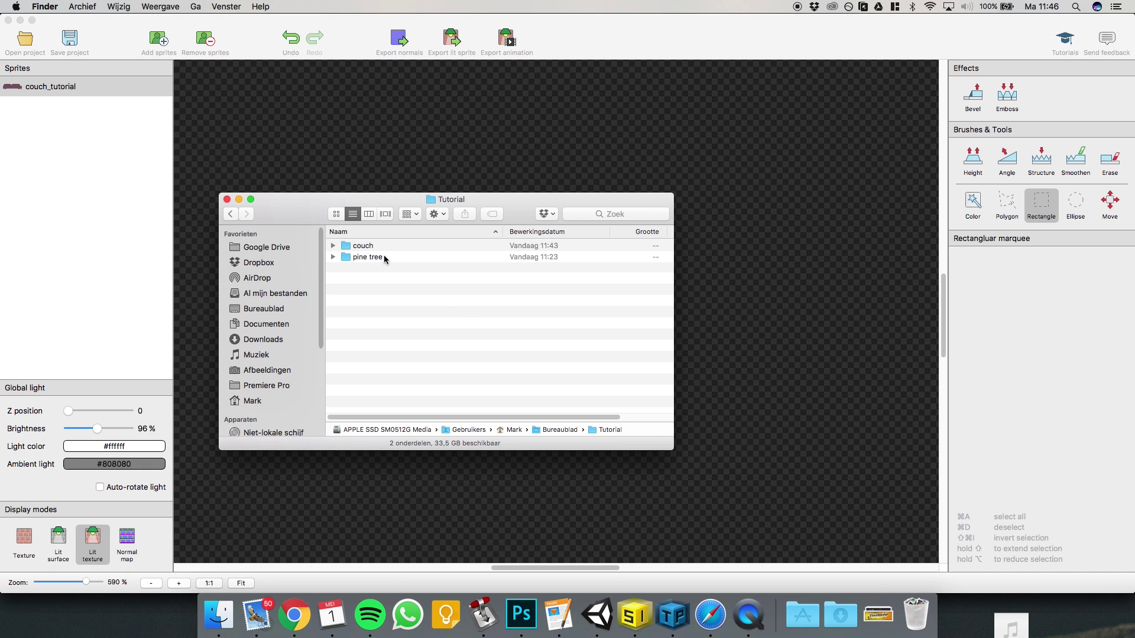
{"action": "double_click", "coordinate": [368, 257]}
{"action": "left_click_drag", "start_coordinate": [402, 247], "coordinate": [97, 202]}
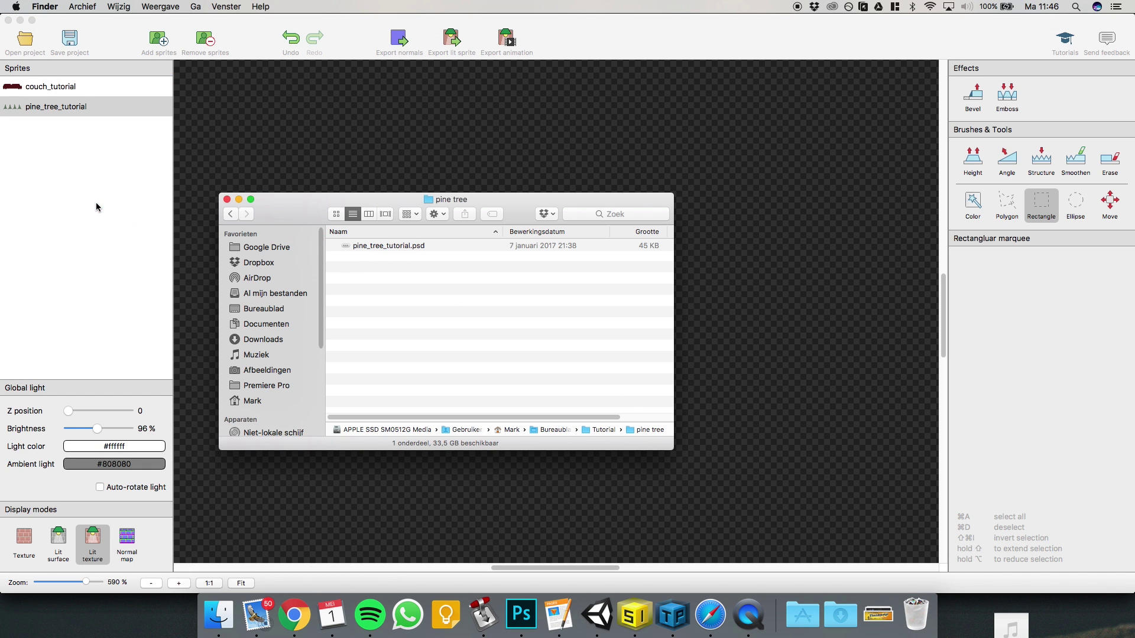
{"action": "left_click", "coordinate": [88, 152]}
{"action": "left_click", "coordinate": [70, 108]}
{"action": "left_click_drag", "start_coordinate": [320, 245], "coordinate": [232, 172]}
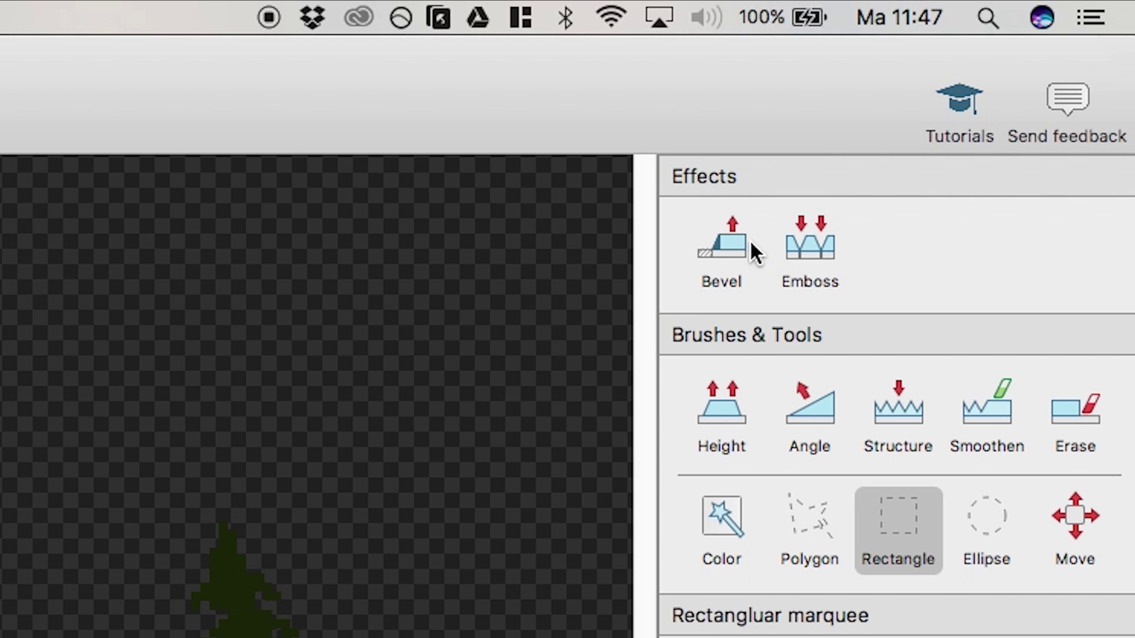
Apply a downward bevel with width 7, smoothness 4 and a low height to the pine trees, and export the normal maps.
{"action": "left_click", "coordinate": [721, 239]}
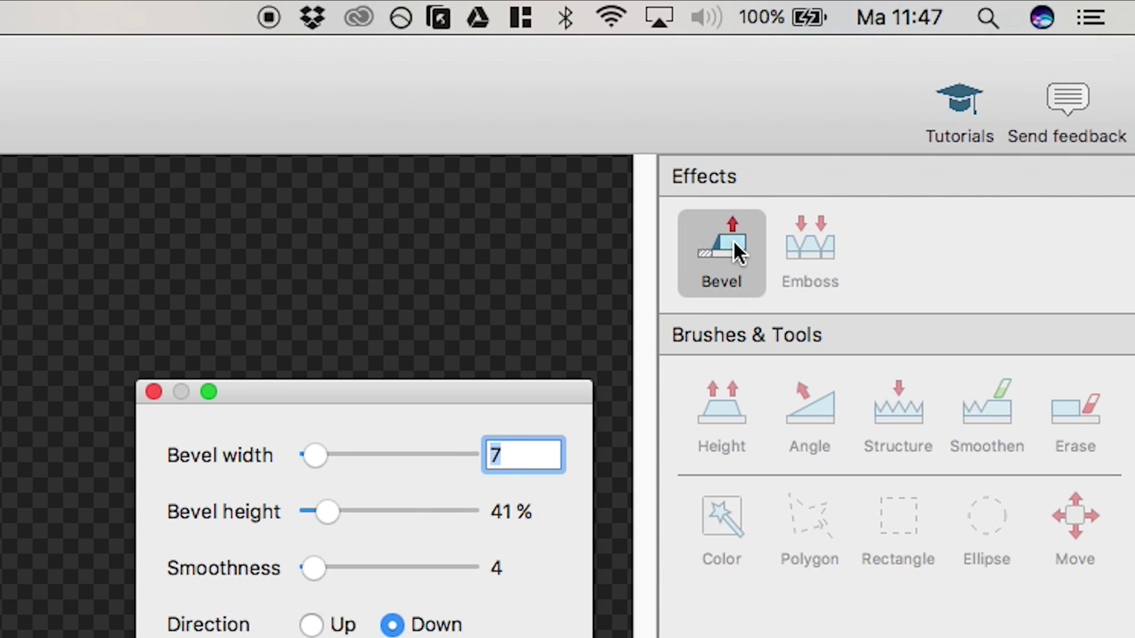
{"action": "left_click_drag", "start_coordinate": [600, 169], "coordinate": [756, 103]}
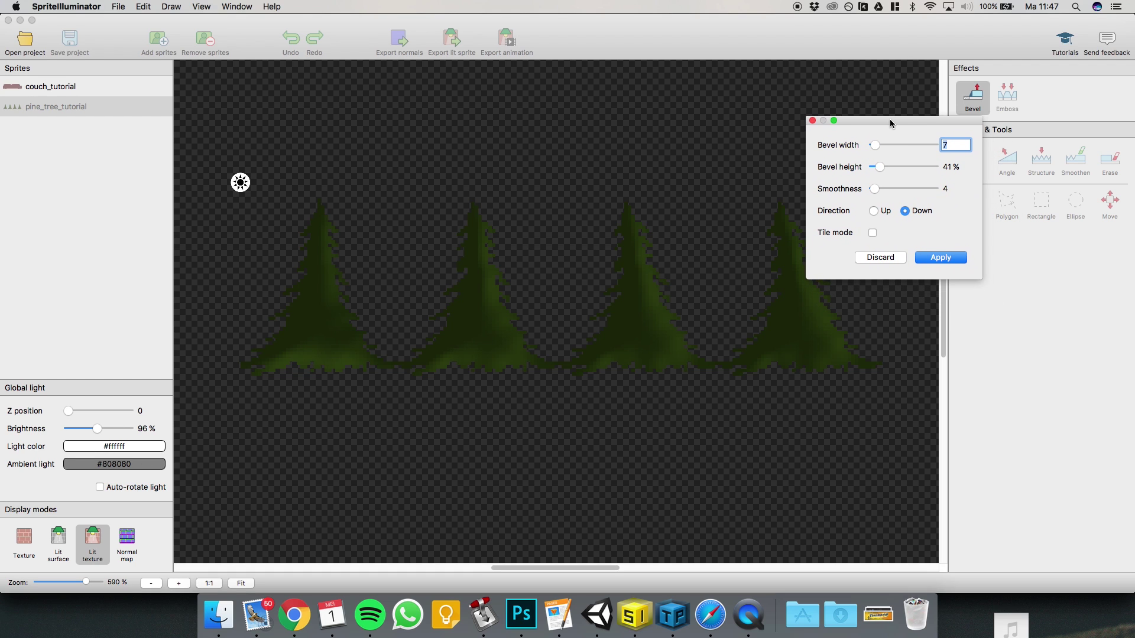
{"action": "left_click_drag", "start_coordinate": [891, 123], "coordinate": [903, 101]}
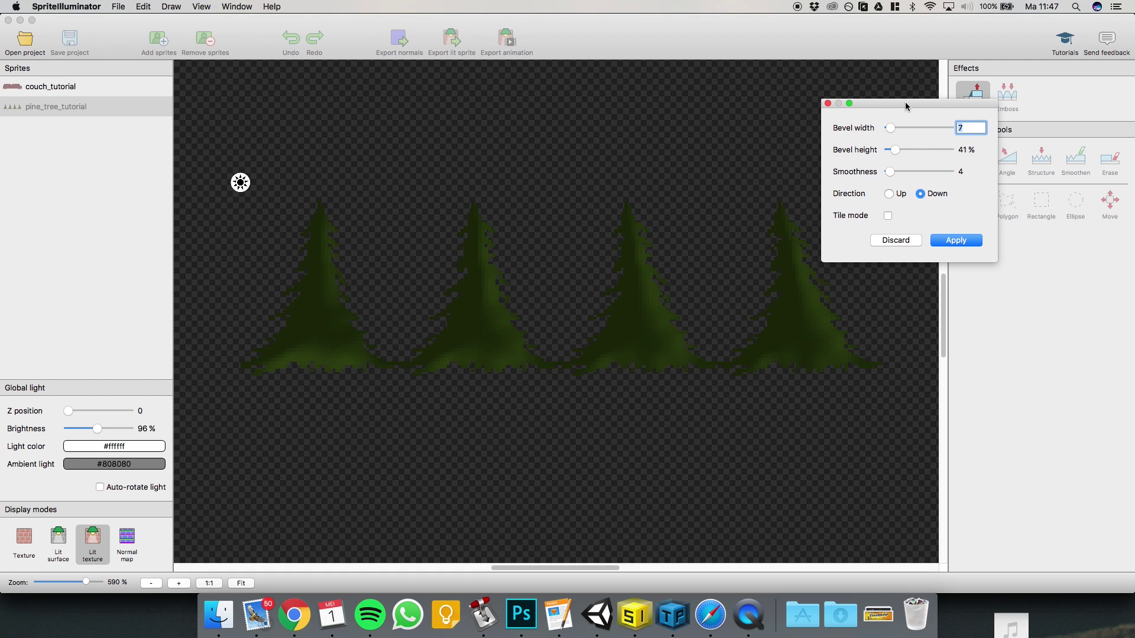
{"action": "mouse_move", "coordinate": [891, 146]}
{"action": "left_mouse_down"}
{"action": "mouse_move", "coordinate": [904, 146]}
{"action": "mouse_move", "coordinate": [890, 150]}
{"action": "left_mouse_up"}
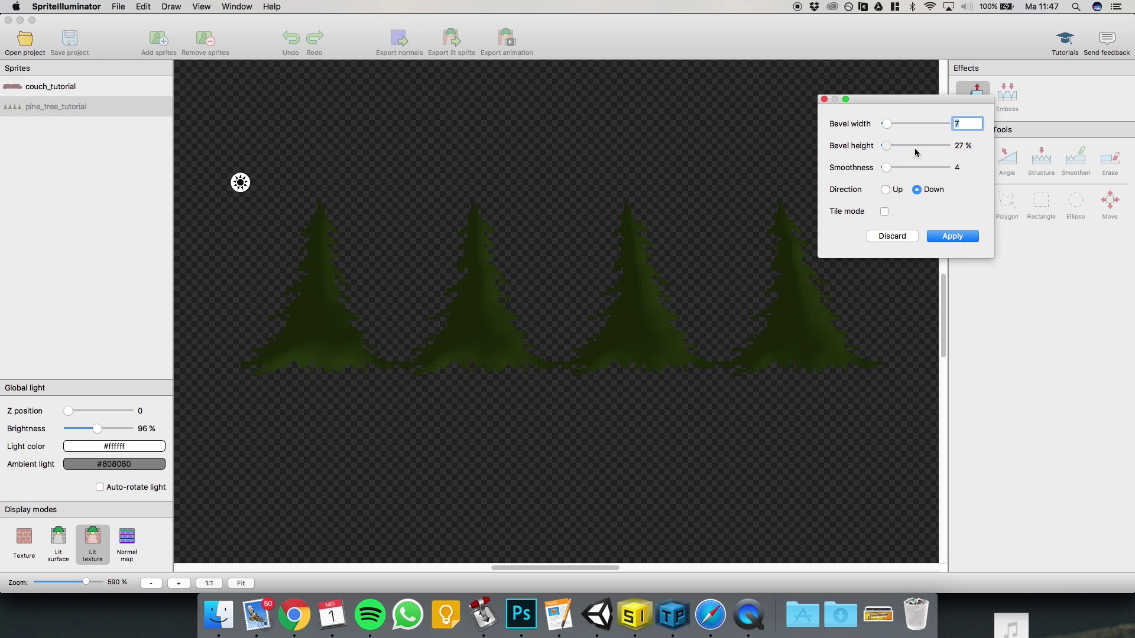
{"action": "left_click_drag", "start_coordinate": [896, 148], "coordinate": [1059, 148]}
{"action": "mouse_move", "coordinate": [909, 152]}
{"action": "left_mouse_down"}
{"action": "mouse_move", "coordinate": [889, 150]}
{"action": "mouse_move", "coordinate": [928, 155]}
{"action": "mouse_move", "coordinate": [890, 152]}
{"action": "left_mouse_up"}
{"action": "left_click", "coordinate": [952, 237]}
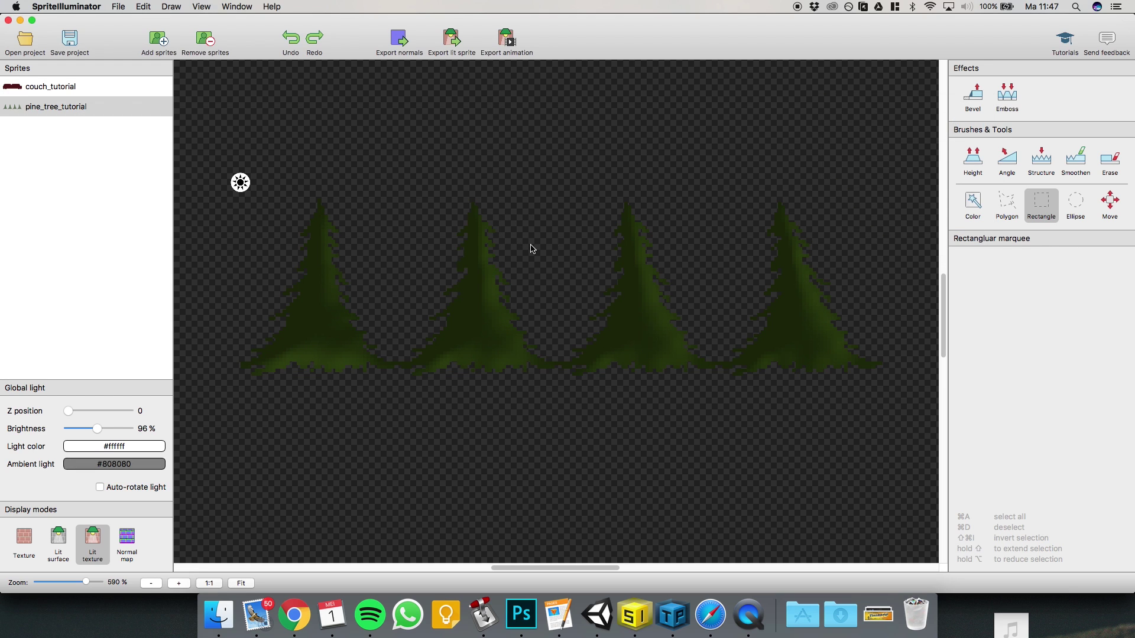
{"action": "left_click", "coordinate": [405, 45]}
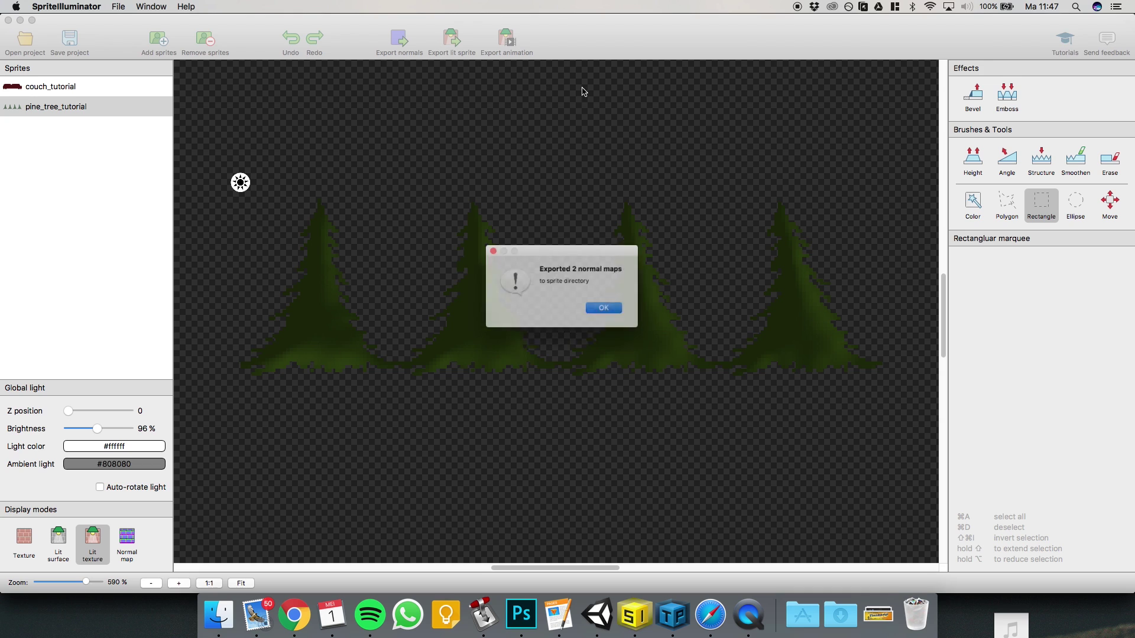
{"action": "left_click", "coordinate": [611, 308]}
Switch to TexturePacker, remove both couch sprites from the sheet, and start a new project.
{"action": "left_click", "coordinate": [673, 615]}
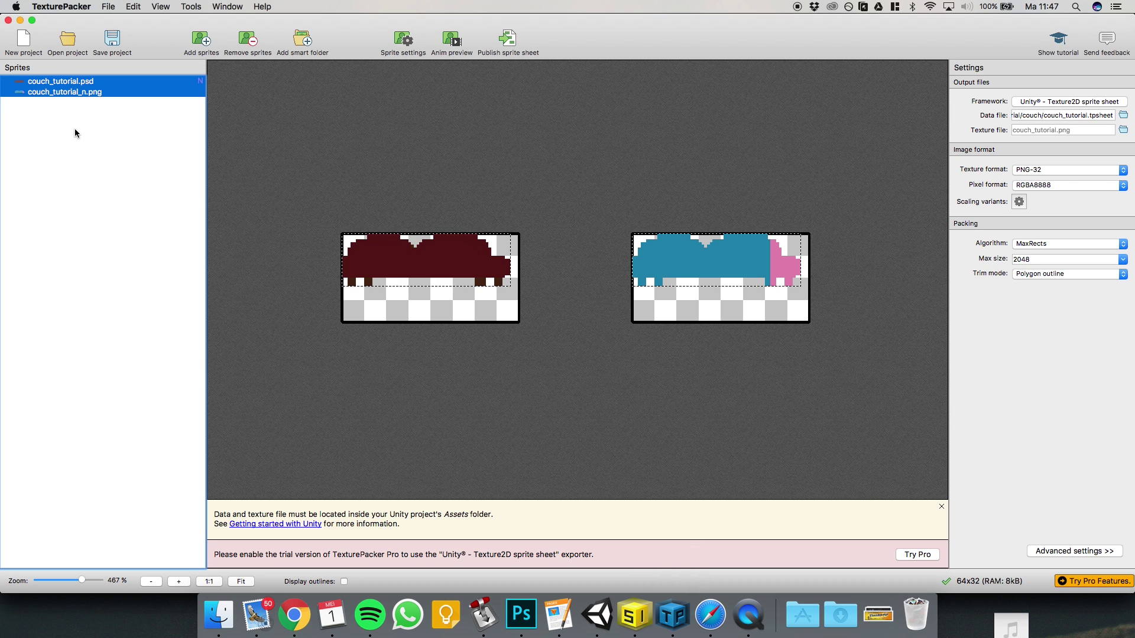
{"action": "left_click", "coordinate": [250, 41]}
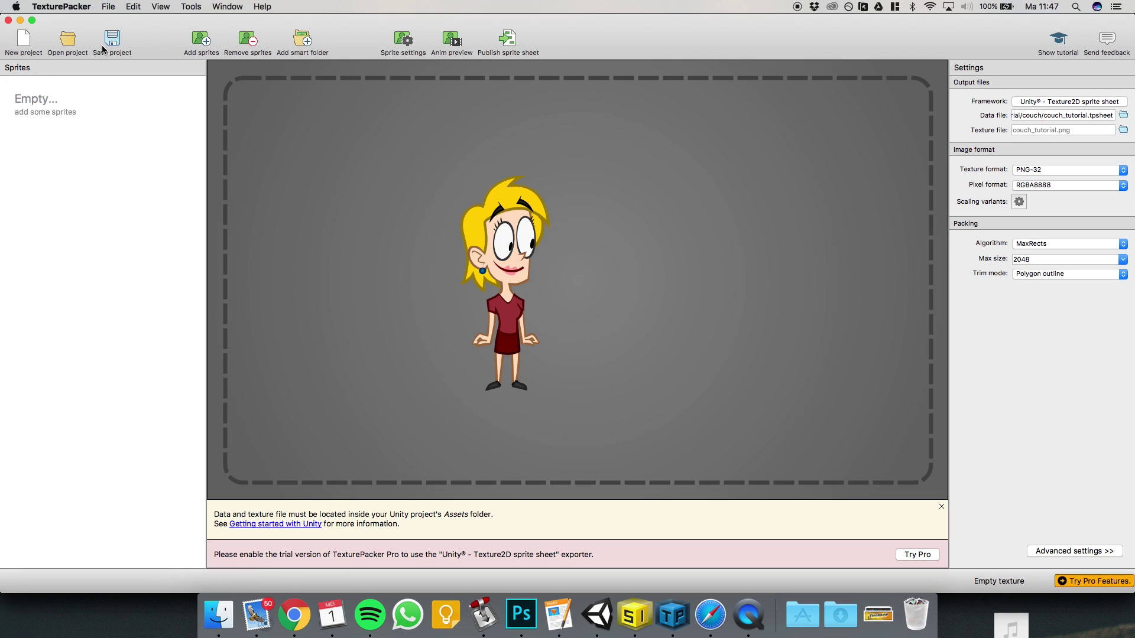
{"action": "left_click", "coordinate": [23, 40]}
Add pine_tree_tutorial.psd and pine_tree_tutorial_n.png from the pine tree folder to the new TexturePacker project.
{"action": "left_click", "coordinate": [229, 620]}
{"action": "key", "text": "super+a"}
{"action": "left_click_drag", "start_coordinate": [411, 260], "coordinate": [86, 142]}
{"action": "left_click", "coordinate": [87, 142]}
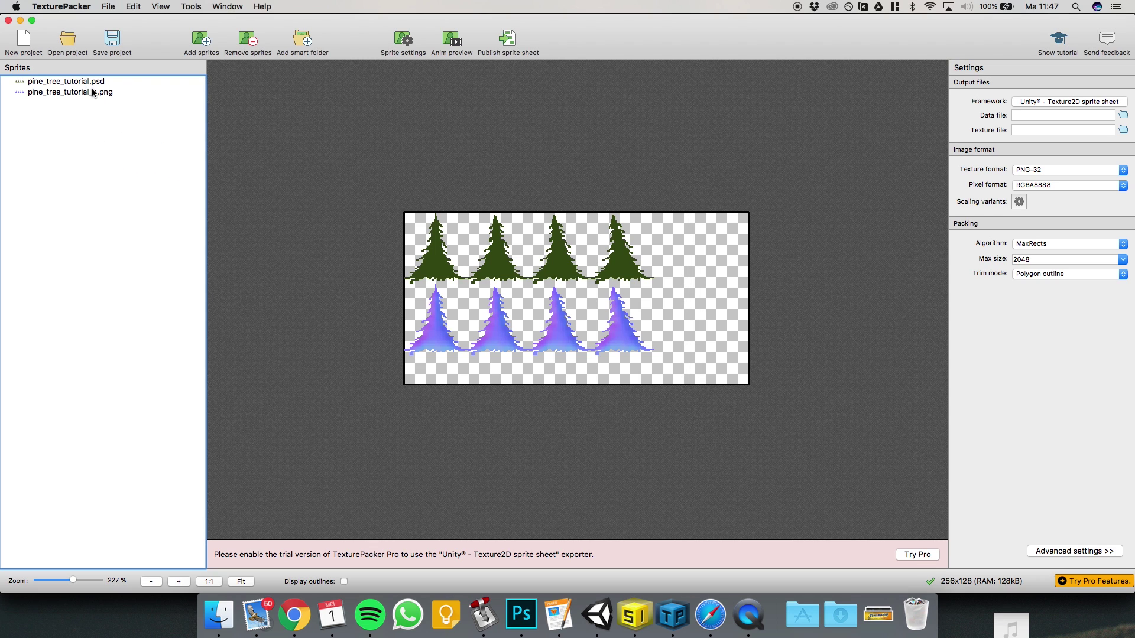
Show the advanced settings and enable packing normal maps with the same layout for the pine tree sheet.
{"action": "left_click", "coordinate": [90, 83]}
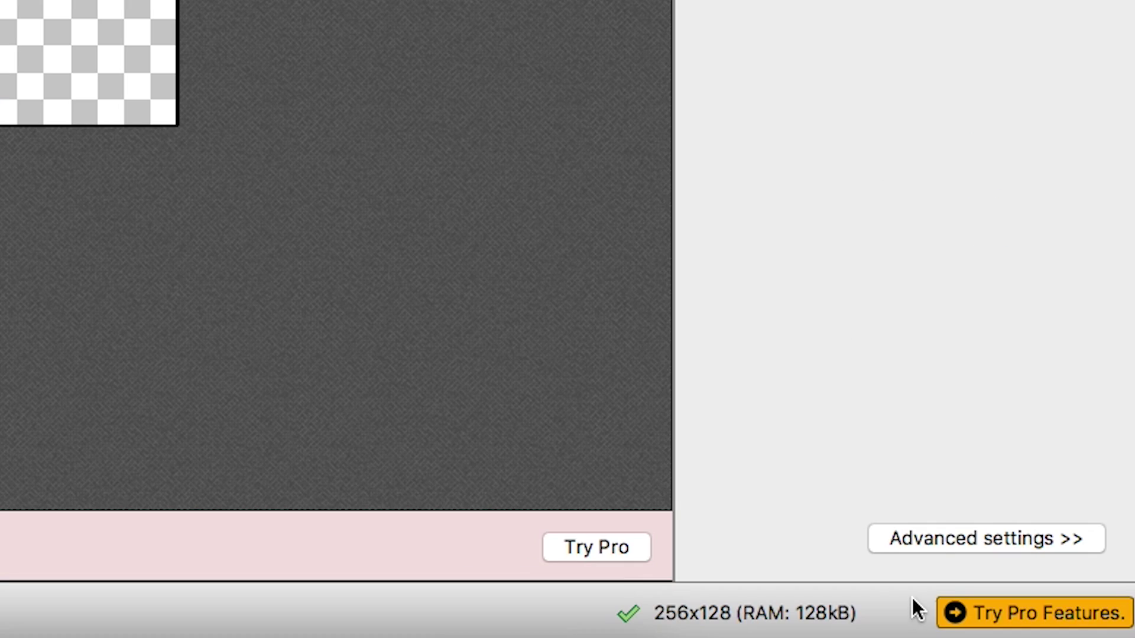
{"action": "left_click", "coordinate": [931, 539]}
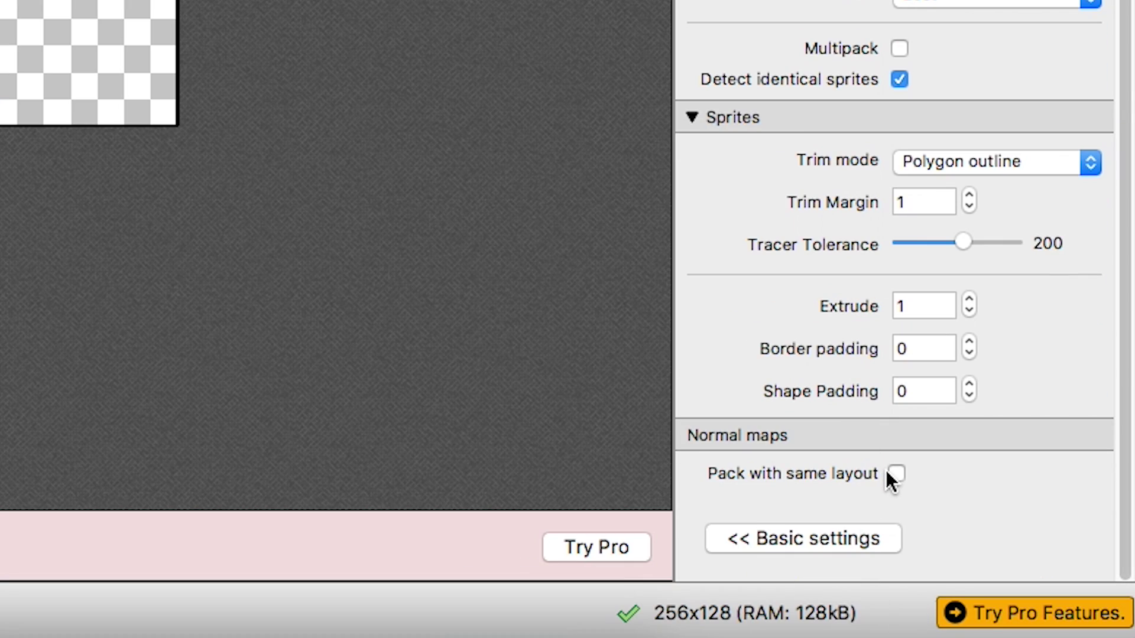
{"action": "left_click", "coordinate": [894, 475]}
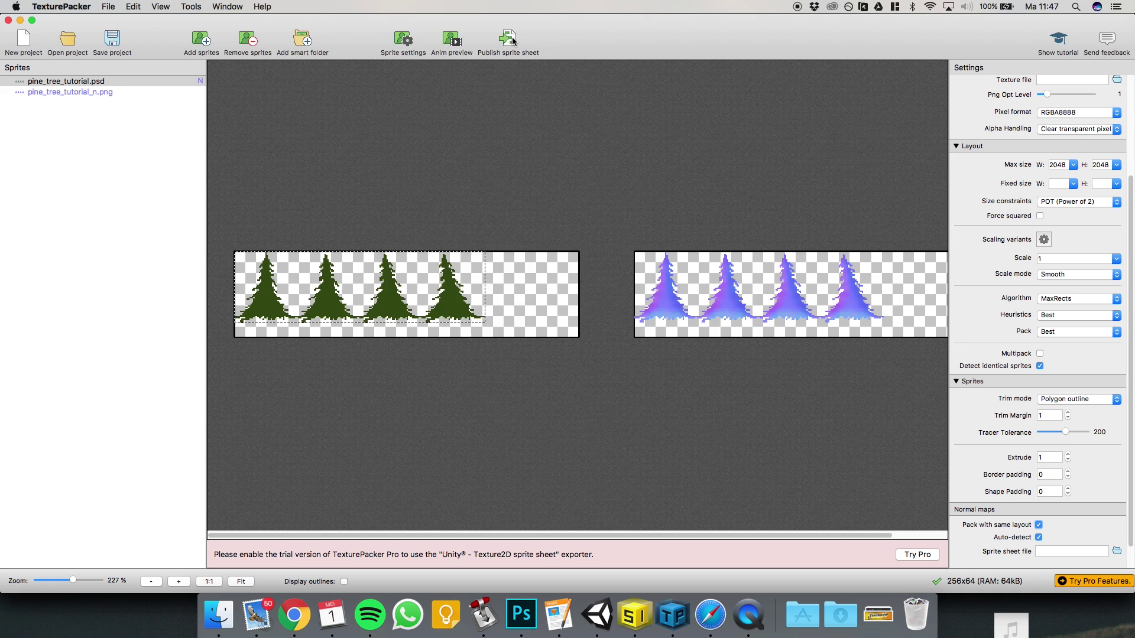
Publish the pine tree sprite sheet as pine_tree_tutorial in the Tutorial/pine tree folder, hiding warnings in the publishing report.
{"action": "left_click", "coordinate": [582, 87]}
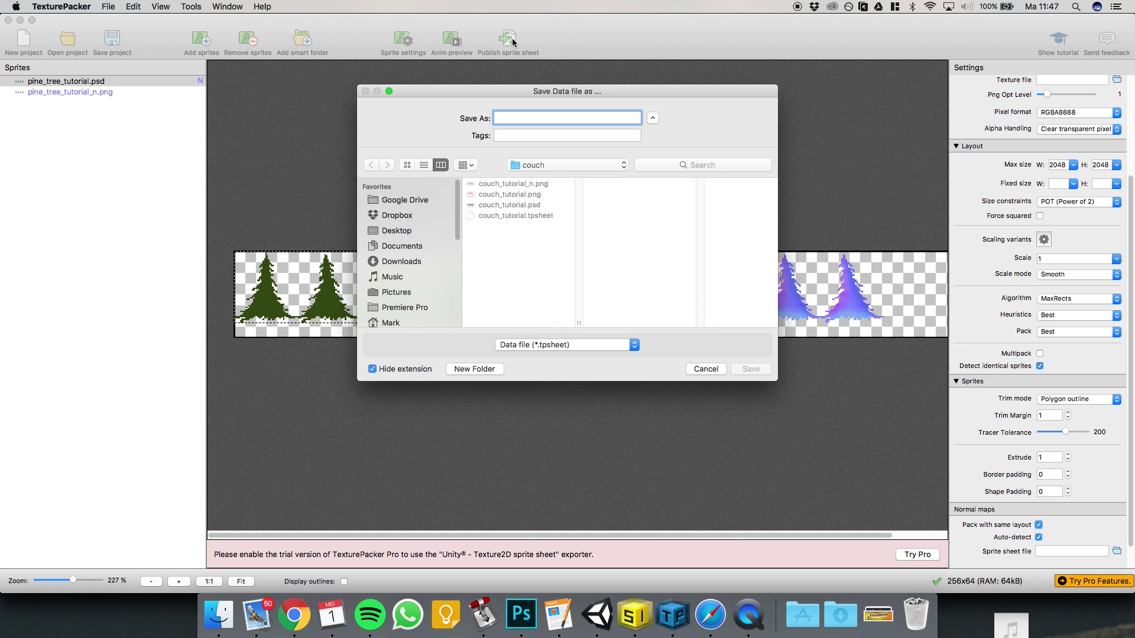
{"action": "left_click", "coordinate": [685, 430]}
{"action": "left_click", "coordinate": [536, 177]}
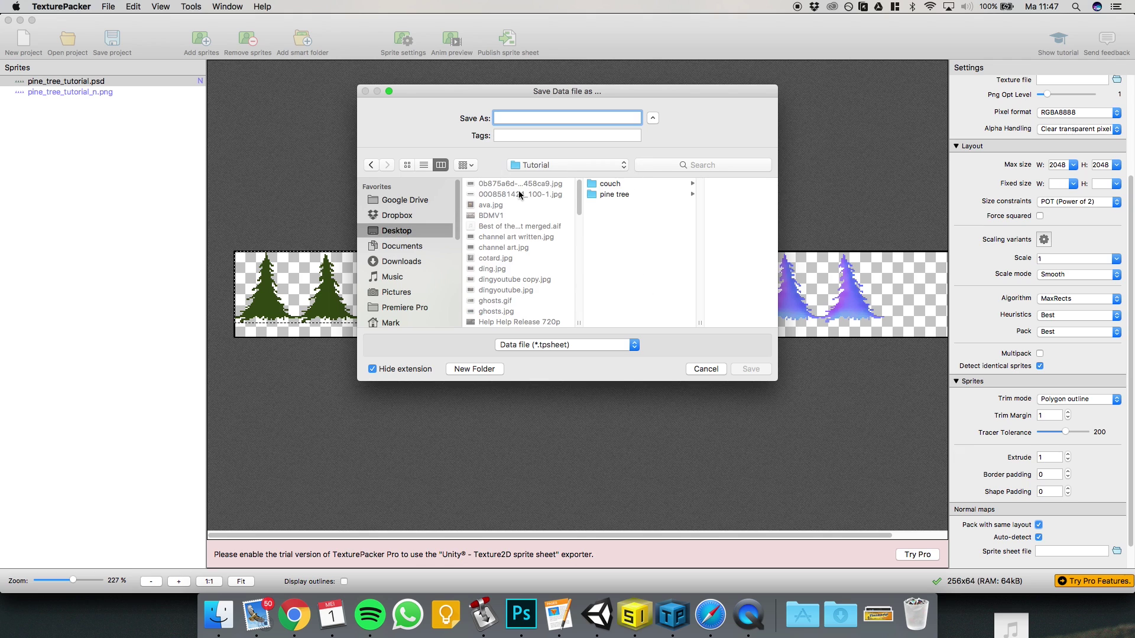
{"action": "left_click", "coordinate": [612, 196]}
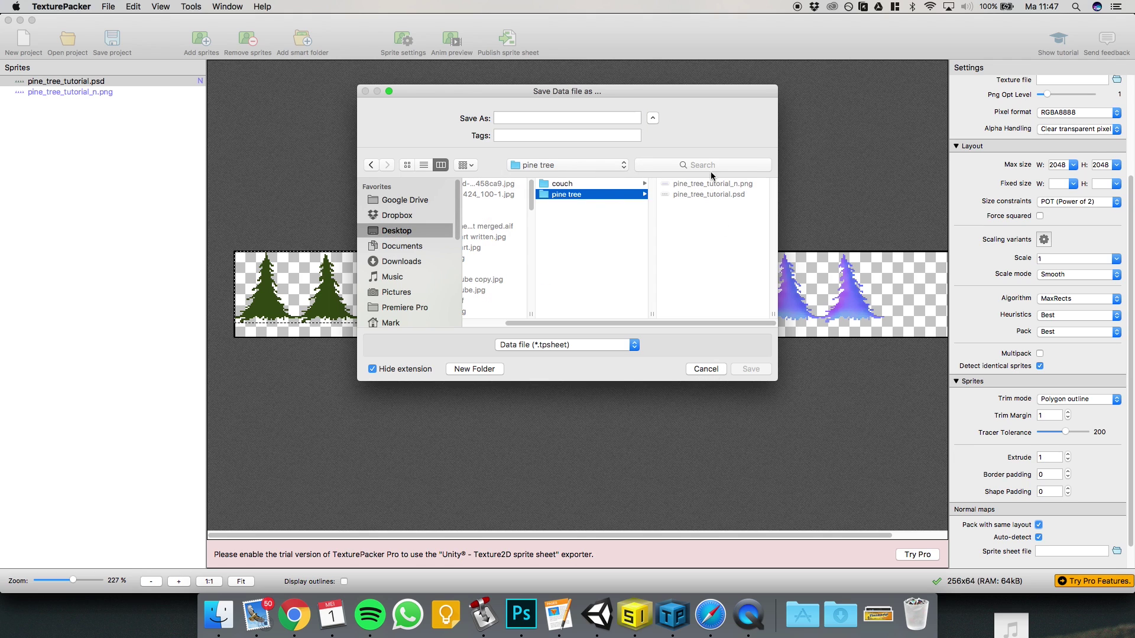
{"action": "left_click", "coordinate": [708, 194]}
{"action": "left_click", "coordinate": [740, 369]}
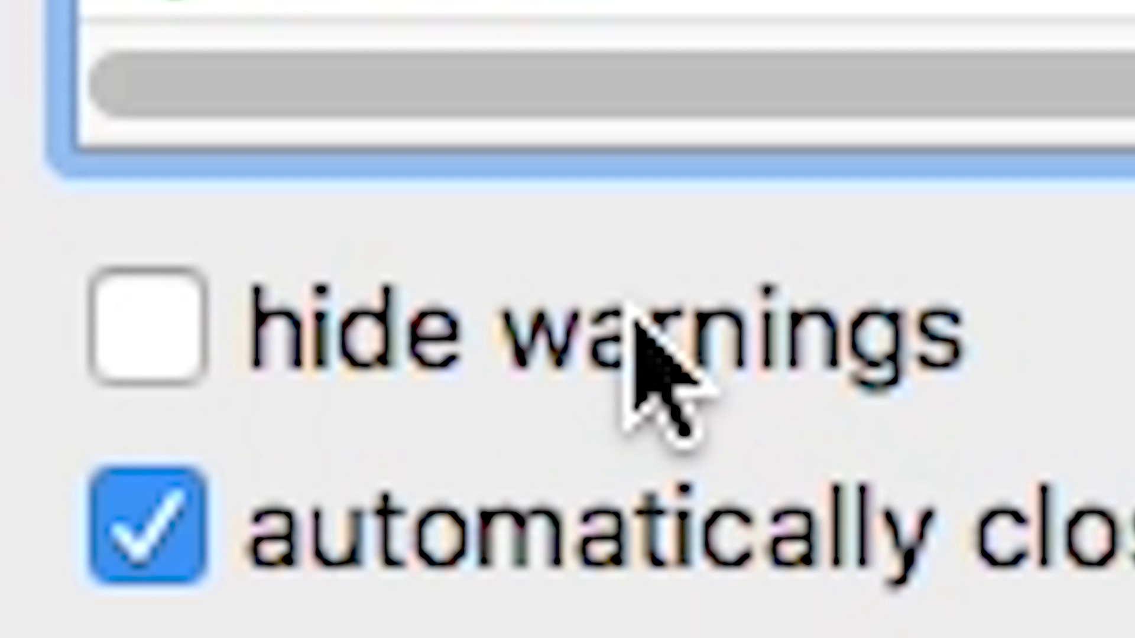
{"action": "left_click", "coordinate": [635, 318]}
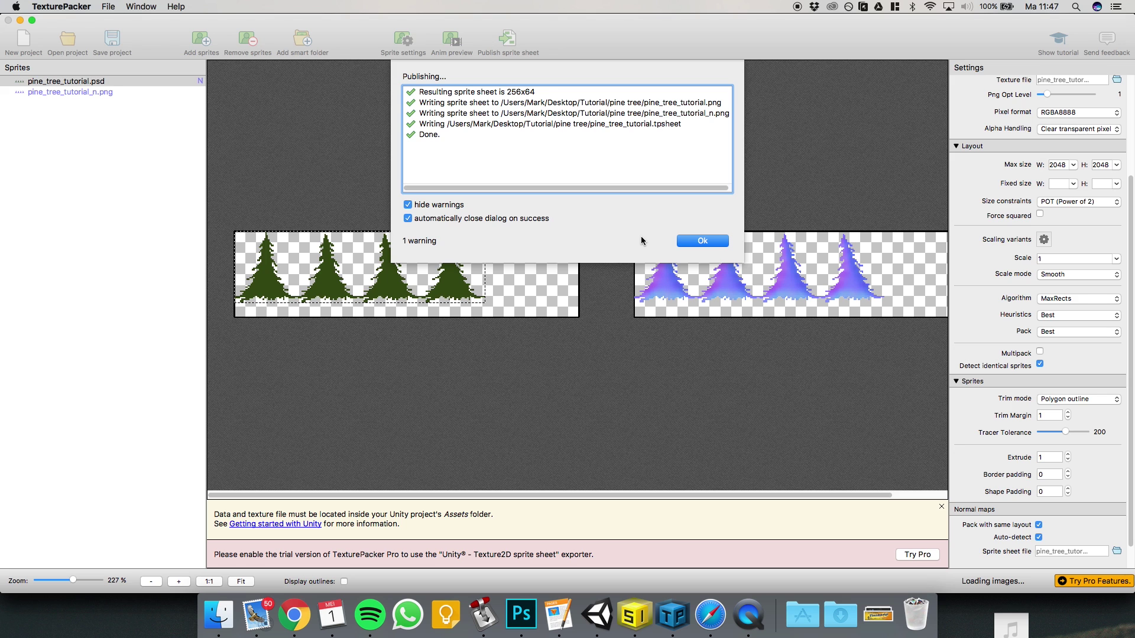
{"action": "left_click", "coordinate": [697, 244]}
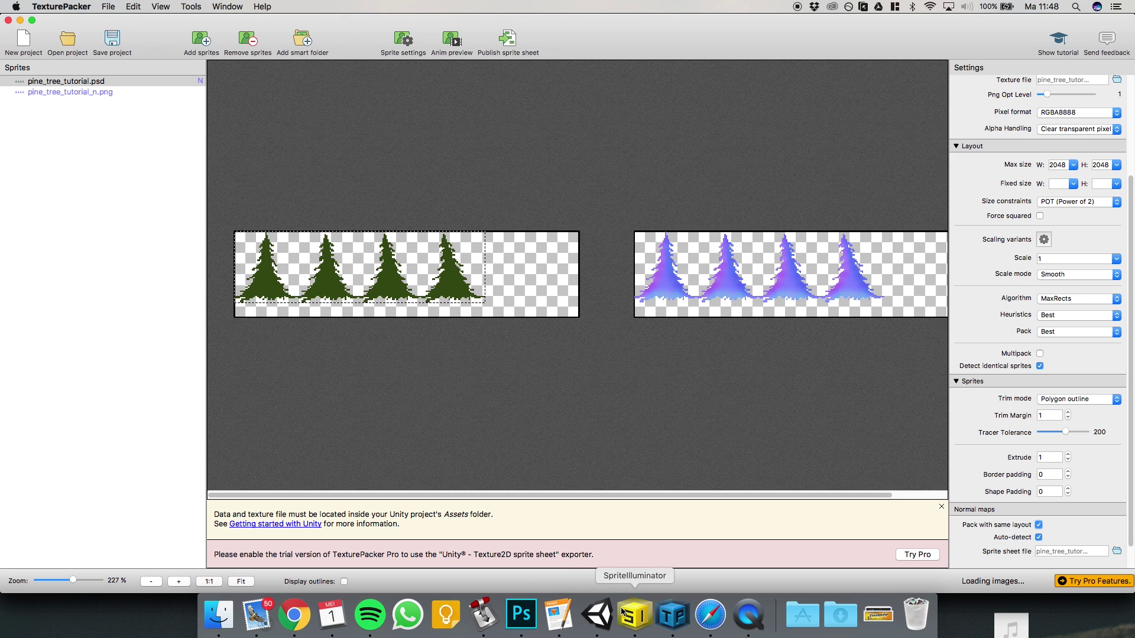
Switch to SpriteIlluminator and export the normal maps again to the sprite directory.
{"action": "left_click", "coordinate": [649, 632]}
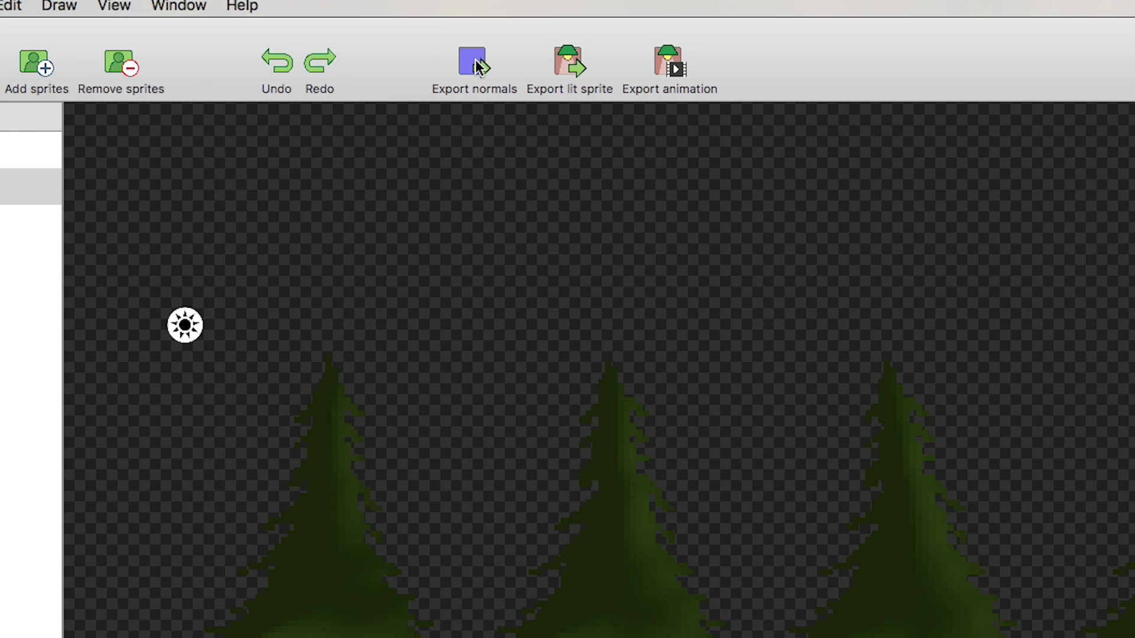
{"action": "left_click", "coordinate": [473, 62]}
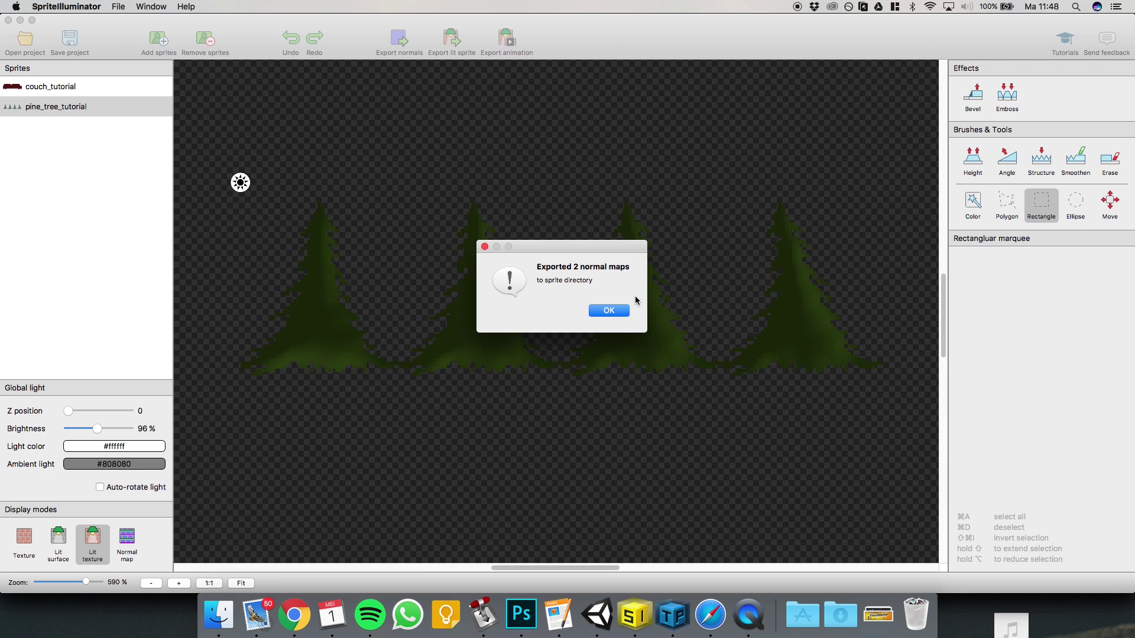
{"action": "left_click", "coordinate": [845, 548]}
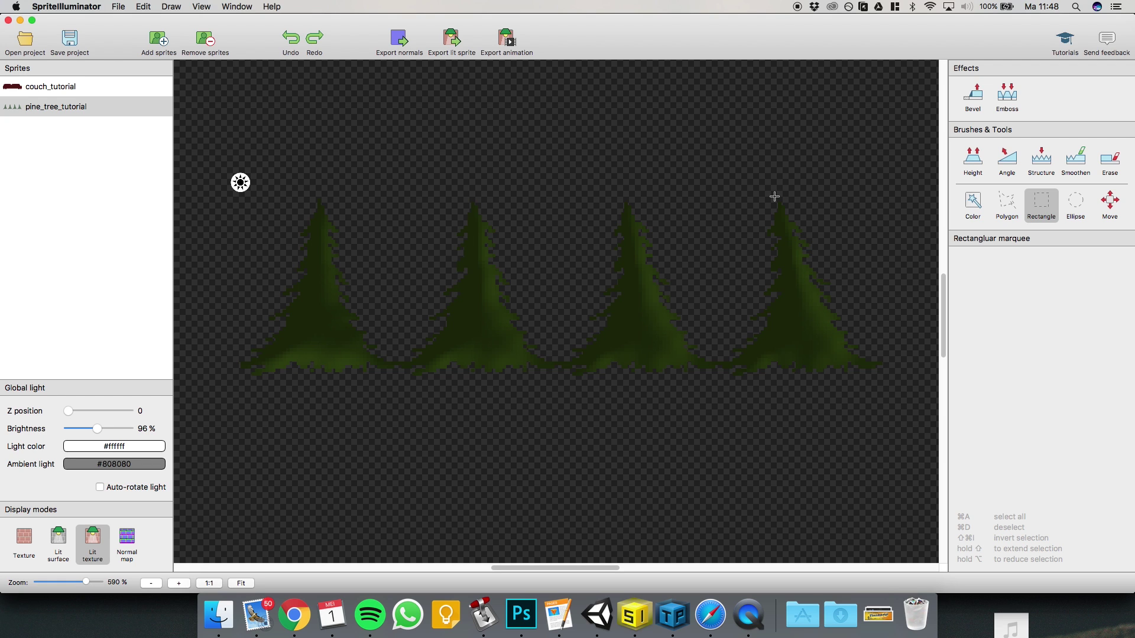
Switch to Unity and import the pine tree folder from Finder's Tutorial folder into the project's Assets.
{"action": "left_click", "coordinate": [596, 614]}
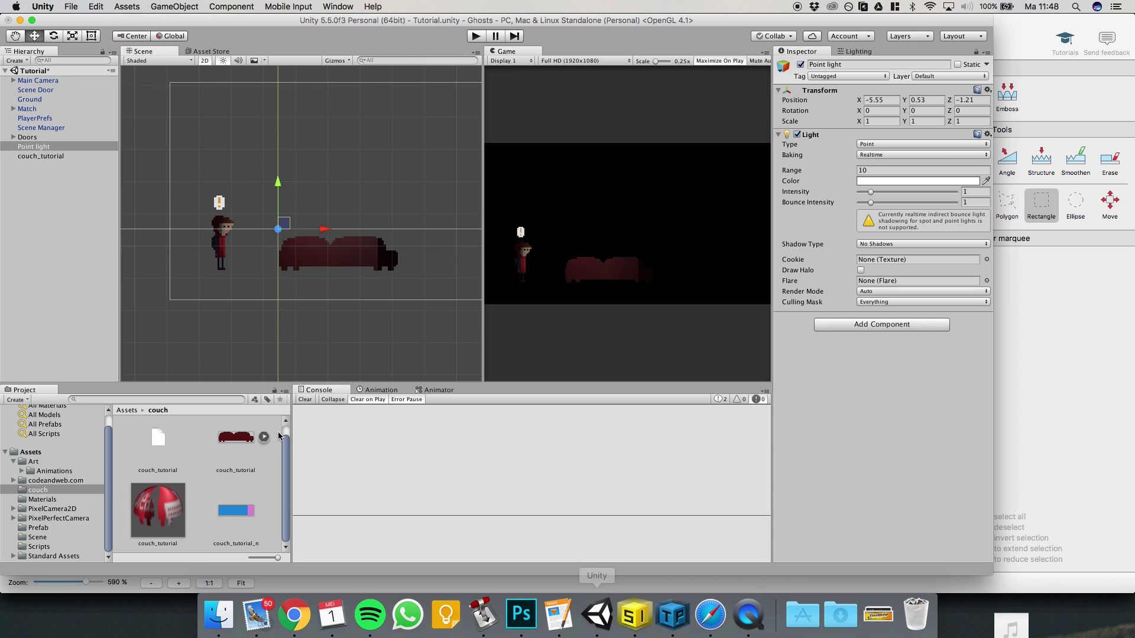
{"action": "left_click", "coordinate": [227, 617]}
{"action": "left_click", "coordinate": [430, 202], "text": "super"}
{"action": "left_click", "coordinate": [431, 211]}
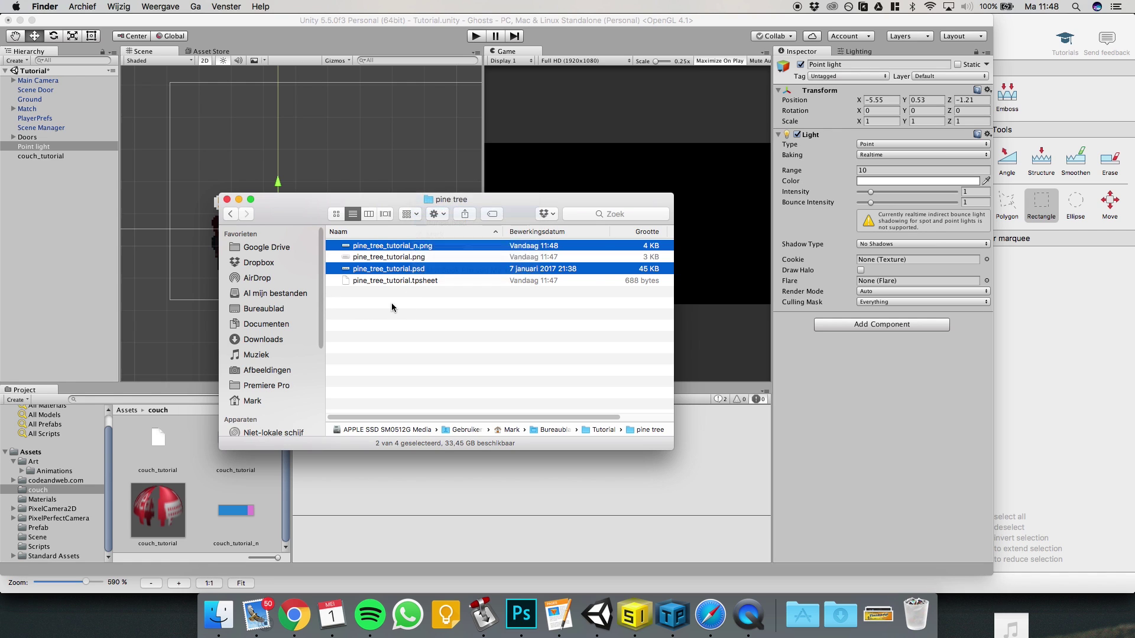
{"action": "left_click_drag", "start_coordinate": [387, 336], "coordinate": [33, 453]}
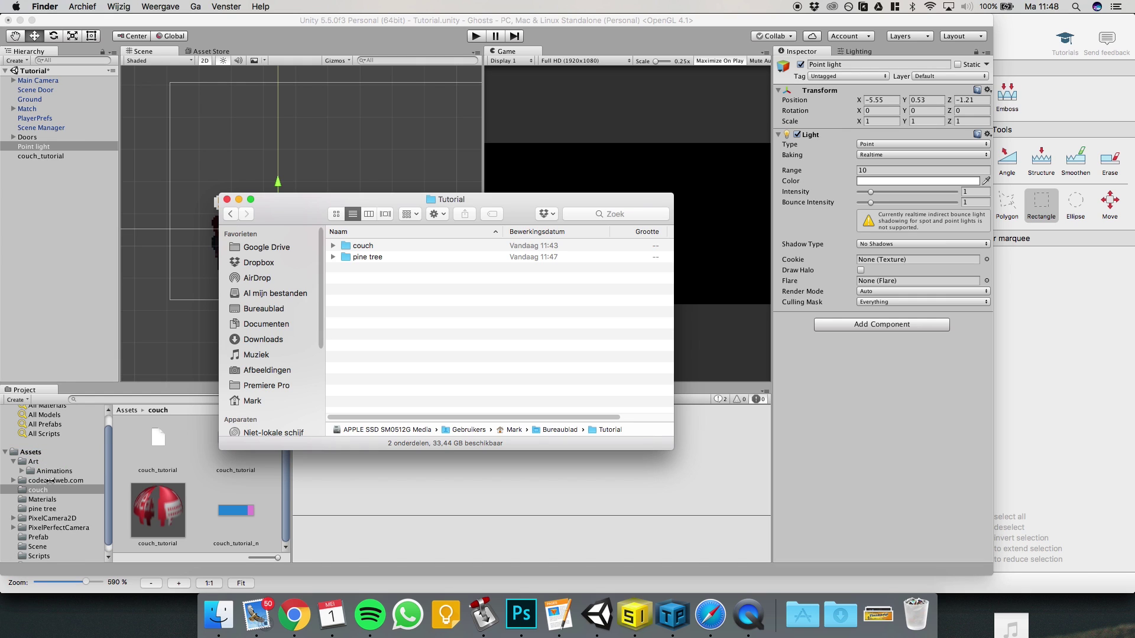
{"action": "left_click", "coordinate": [52, 490]}
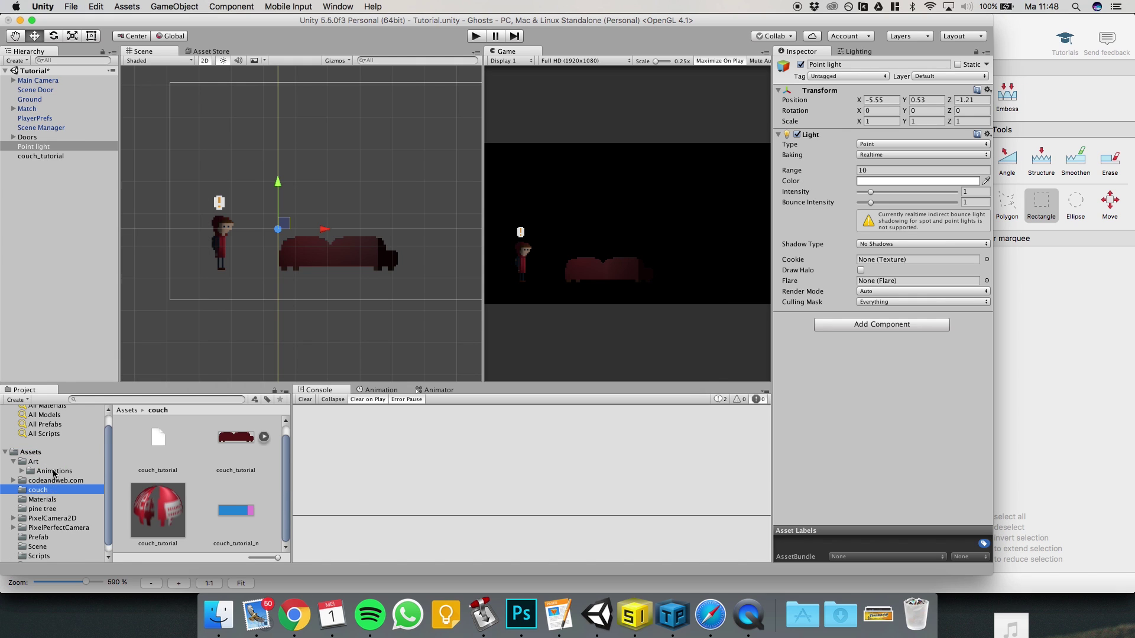
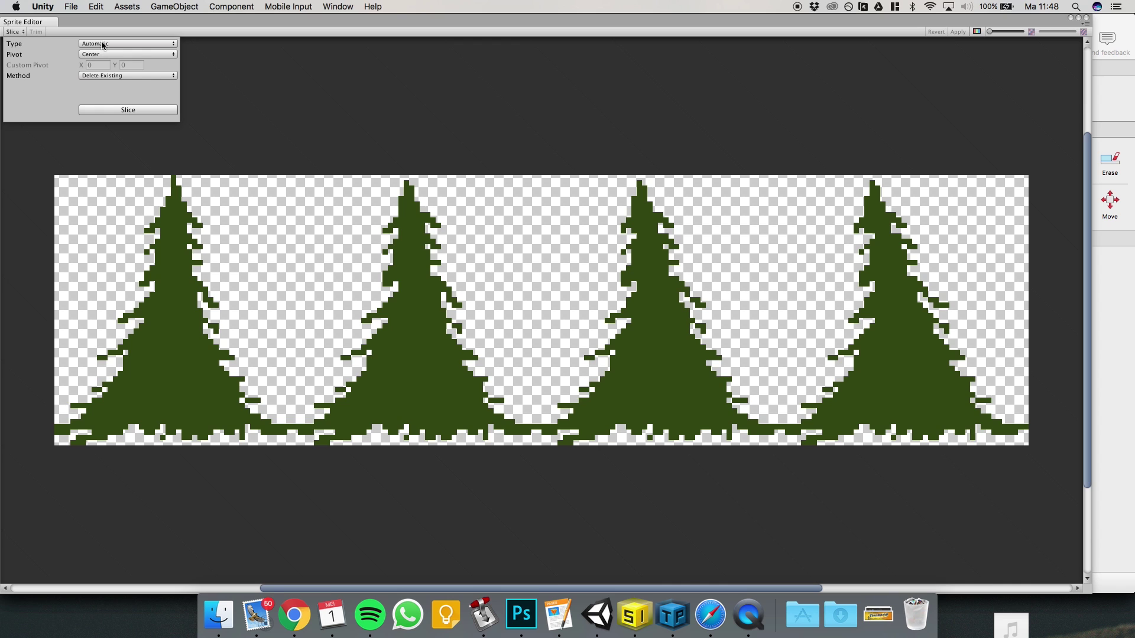
Slice the pine tree sheet by cell count into 4 columns and 1 row, and apply the slicing.
{"action": "left_click", "coordinate": [112, 65]}
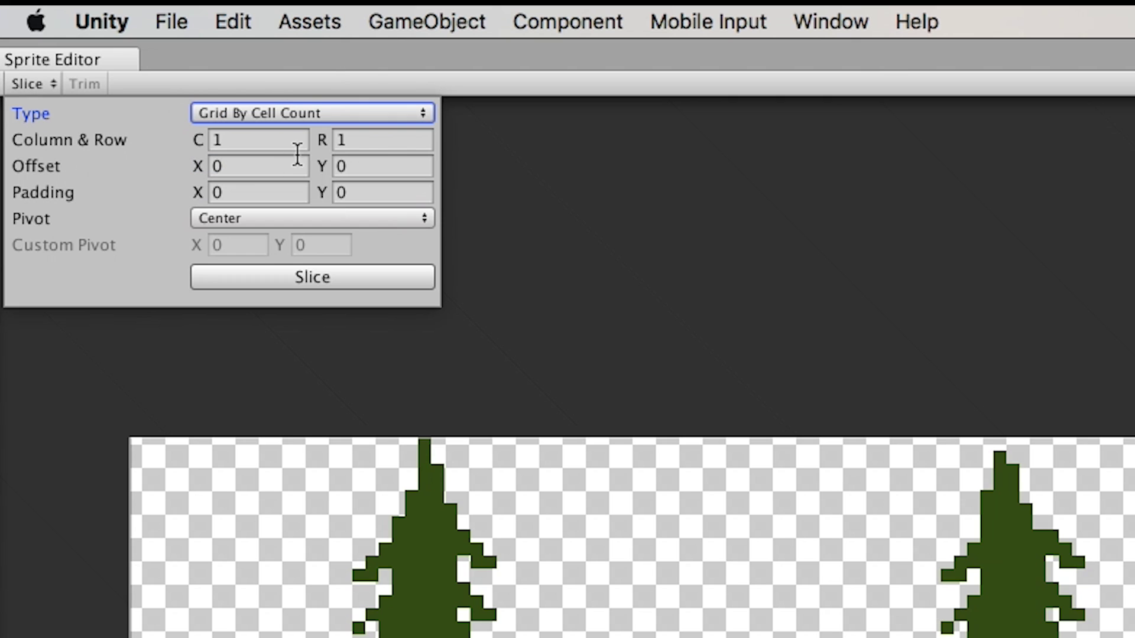
{"action": "key", "text": "Tab"}
{"action": "key", "text": "Tab"}
{"action": "left_click", "coordinate": [285, 143]}
{"action": "left_click", "coordinate": [271, 275]}
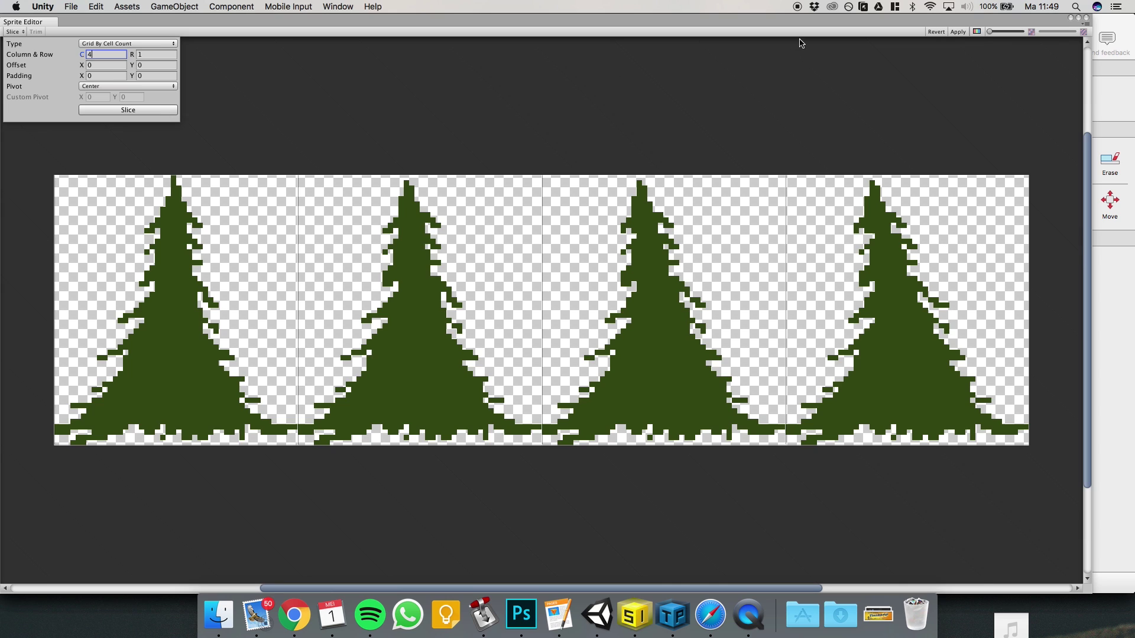
{"action": "left_click", "coordinate": [958, 31]}
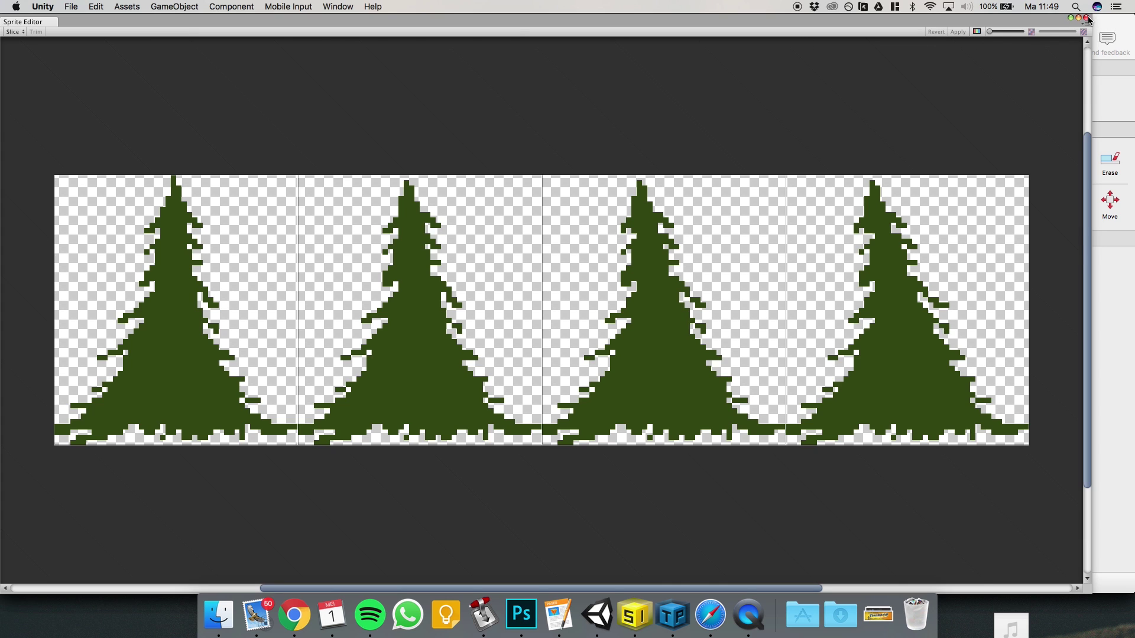
Check the individual pine tree slices and close the Sprite Editor.
{"action": "left_click", "coordinate": [927, 222]}
{"action": "left_click", "coordinate": [626, 248]}
{"action": "left_click", "coordinate": [471, 256]}
{"action": "left_click", "coordinate": [275, 249]}
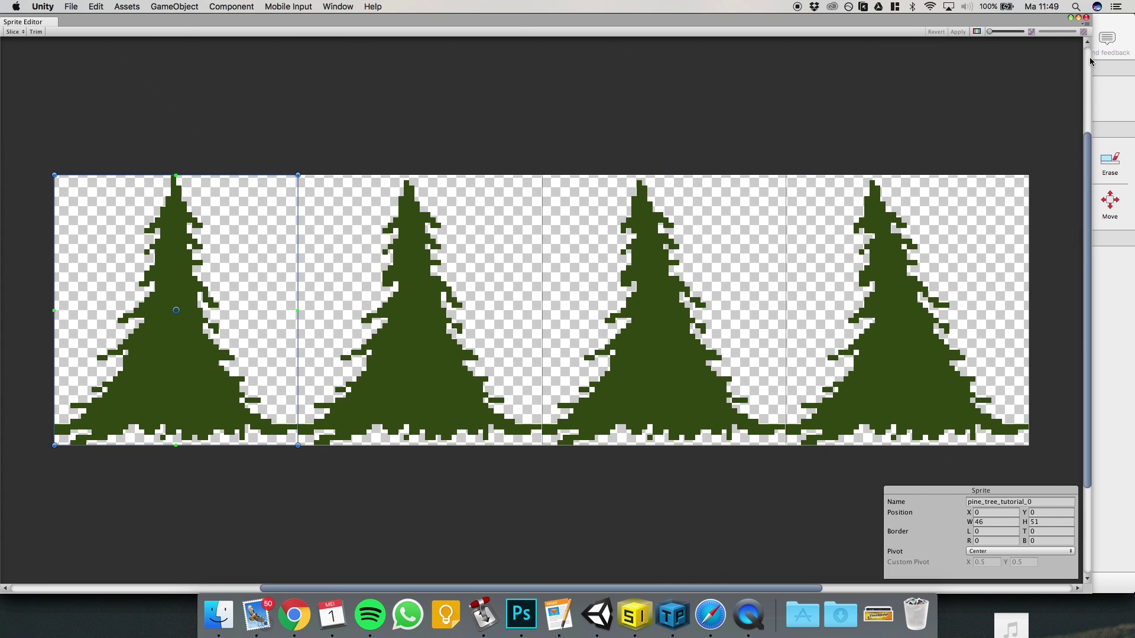
{"action": "left_click", "coordinate": [1087, 17]}
Set the filter mode of the pine_tree_tutorial_n normal map to Point (no filter).
{"action": "left_click", "coordinate": [158, 537]}
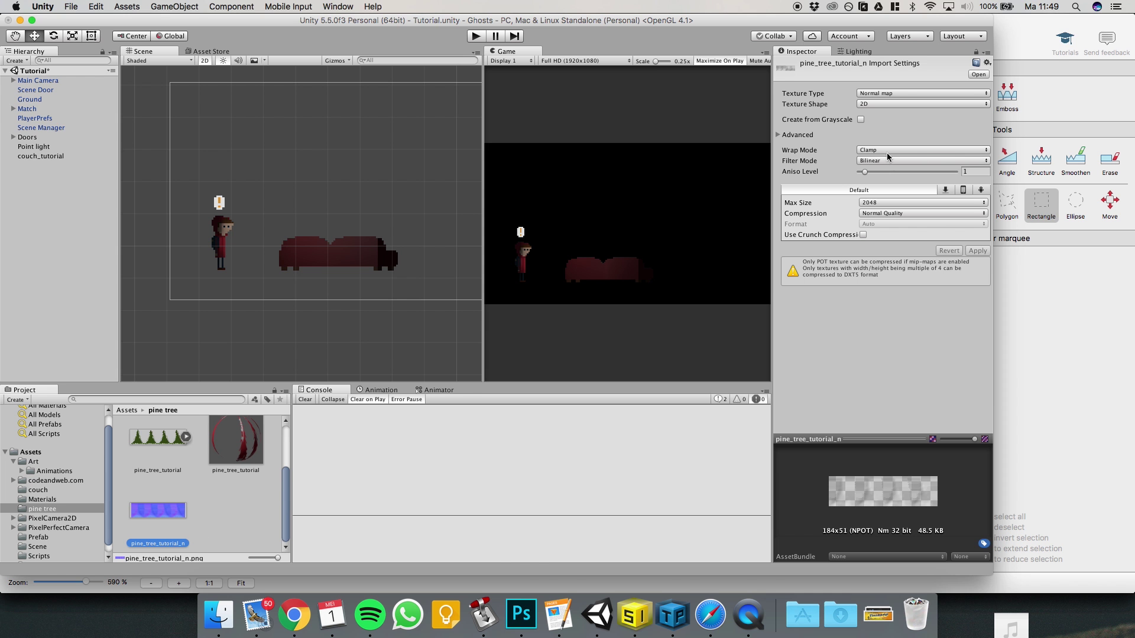
{"action": "left_click", "coordinate": [886, 150]}
{"action": "left_click", "coordinate": [886, 150]}
{"action": "left_click", "coordinate": [877, 161]}
{"action": "left_click", "coordinate": [871, 152]}
Set the normal map's max size to 256 and compression to None, keep its wrap mode at Clamp, and apply the settings.
{"action": "left_click", "coordinate": [715, 382]}
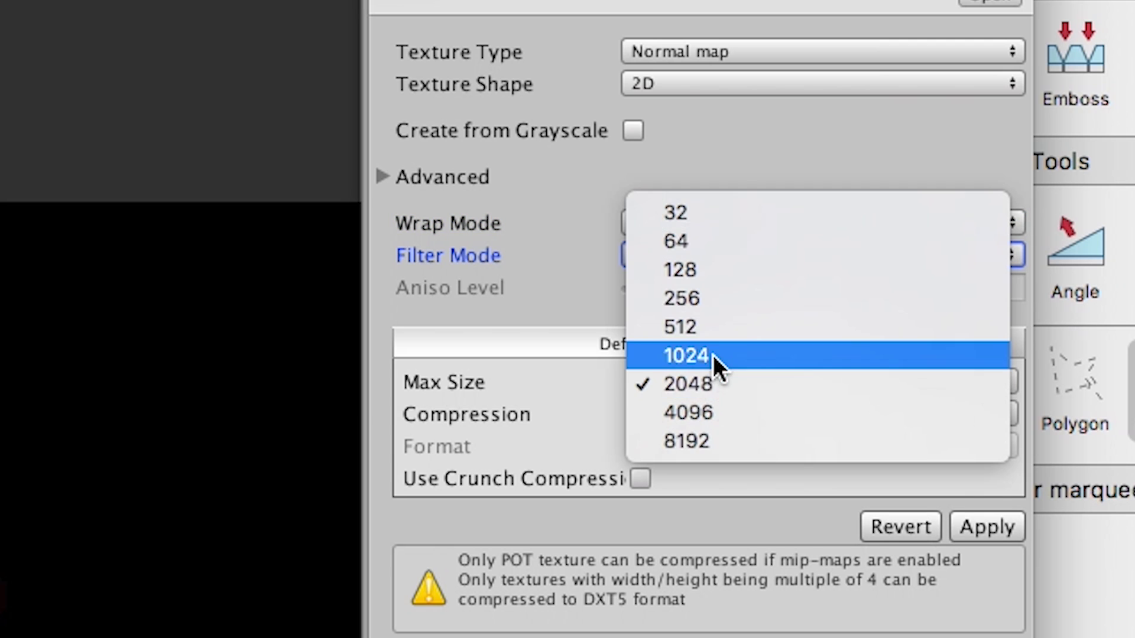
{"action": "left_click", "coordinate": [712, 296]}
{"action": "left_click", "coordinate": [695, 414]}
{"action": "left_click", "coordinate": [695, 412]}
{"action": "left_click", "coordinate": [697, 360]}
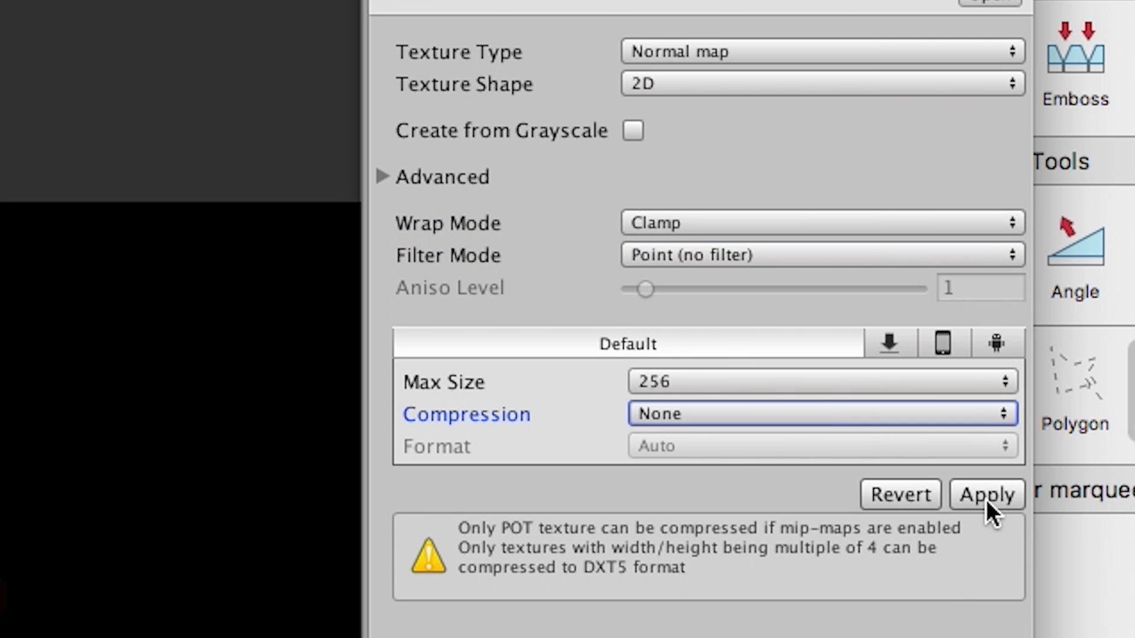
{"action": "left_click", "coordinate": [986, 506]}
{"action": "left_click", "coordinate": [709, 223]}
{"action": "left_click", "coordinate": [703, 224]}
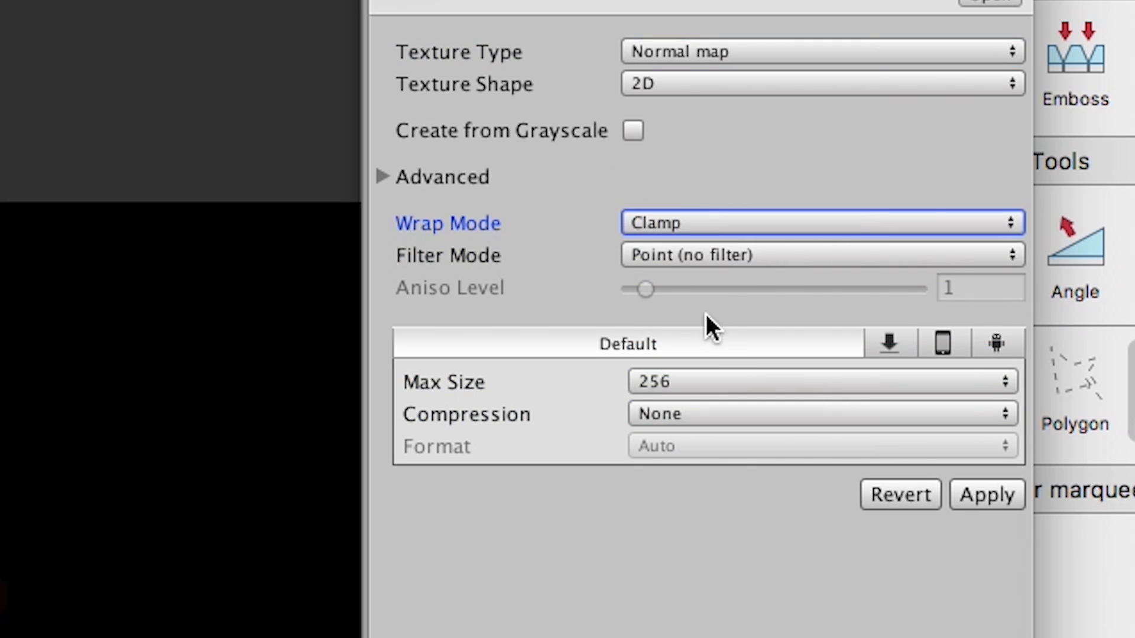
{"action": "left_click", "coordinate": [975, 497]}
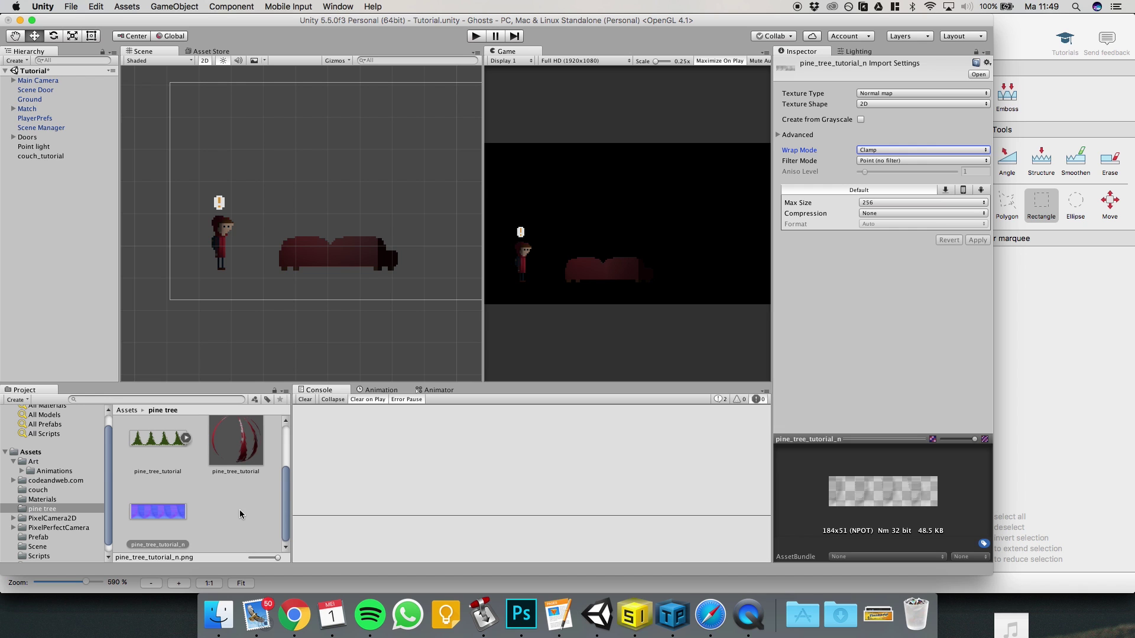
Delete the red pine_tree_tutorial.png and assign pine_tree_tutorial_n as the normal map of the pine_tree_tutorial material.
{"action": "left_click", "coordinate": [247, 459]}
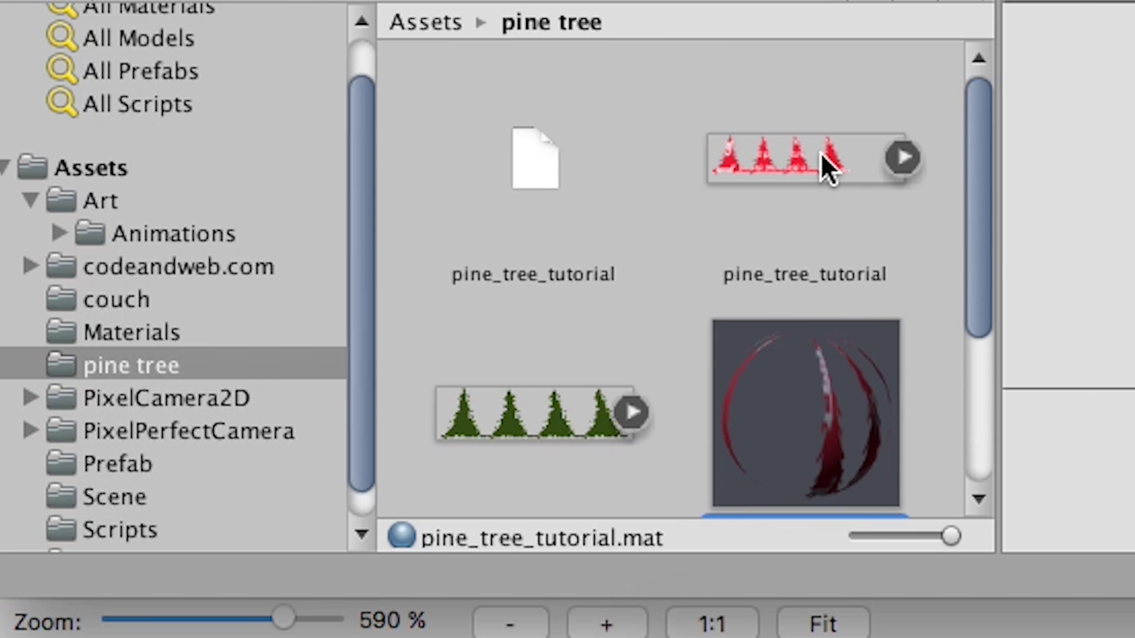
{"action": "left_click", "coordinate": [240, 447]}
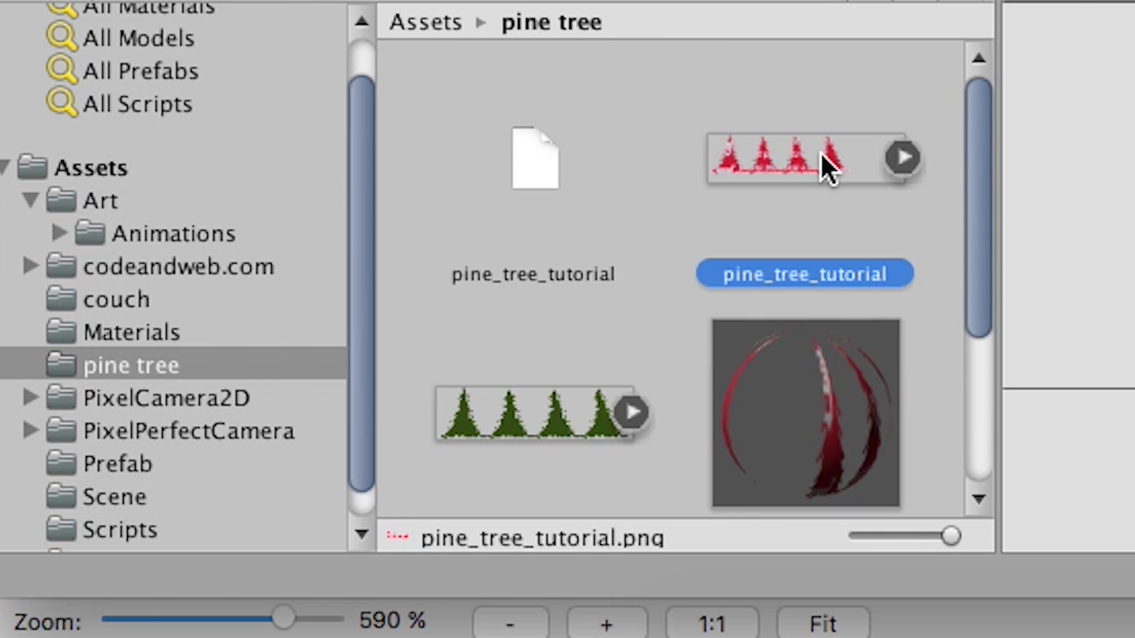
{"action": "scroll", "coordinate": [822, 243], "scroll_direction": "down", "scroll_amount": 1}
{"action": "left_click", "coordinate": [576, 387]}
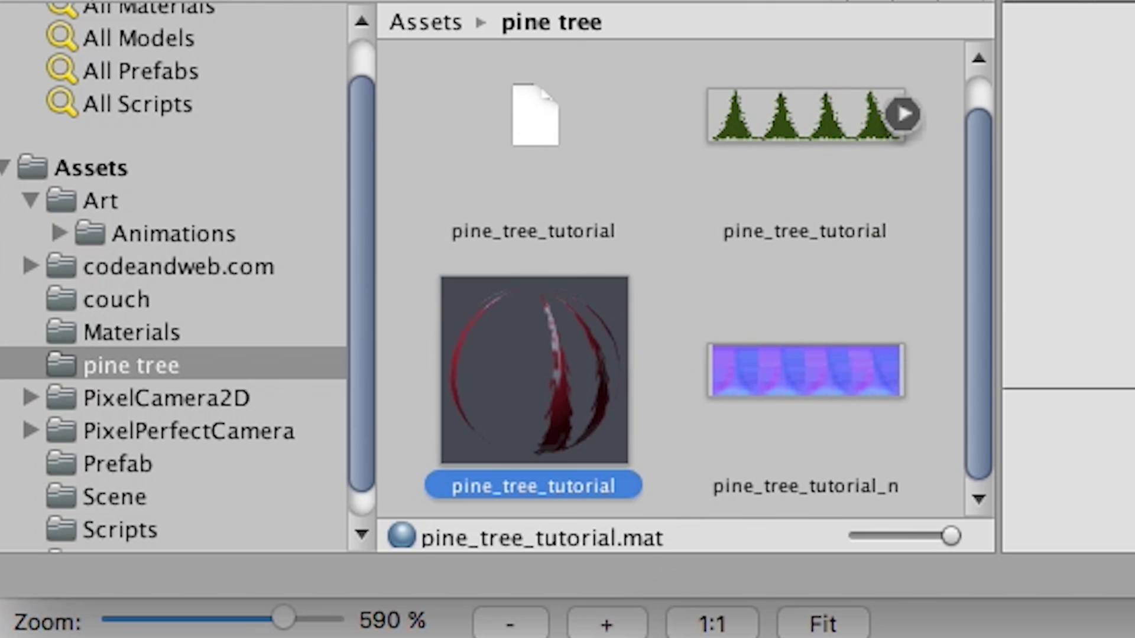
{"action": "left_click_drag", "start_coordinate": [805, 370], "coordinate": [438, 291]}
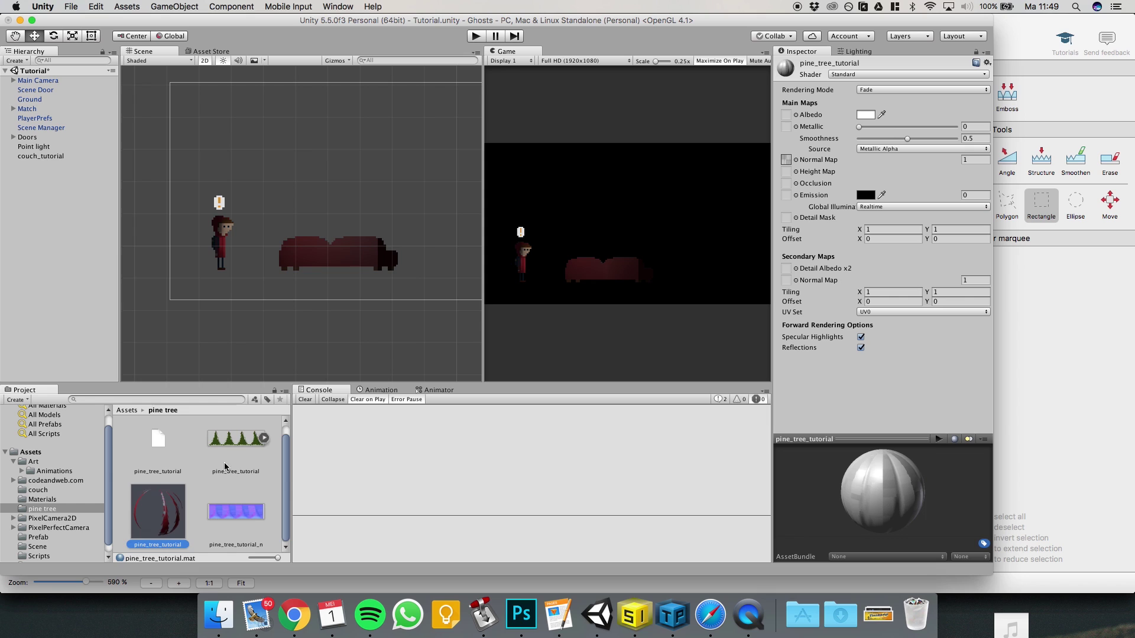
Place the green pine tree sprites in the scene above the couch, saving their animation as "pinetree tut".
{"action": "left_click_drag", "start_coordinate": [225, 466], "coordinate": [349, 181]}
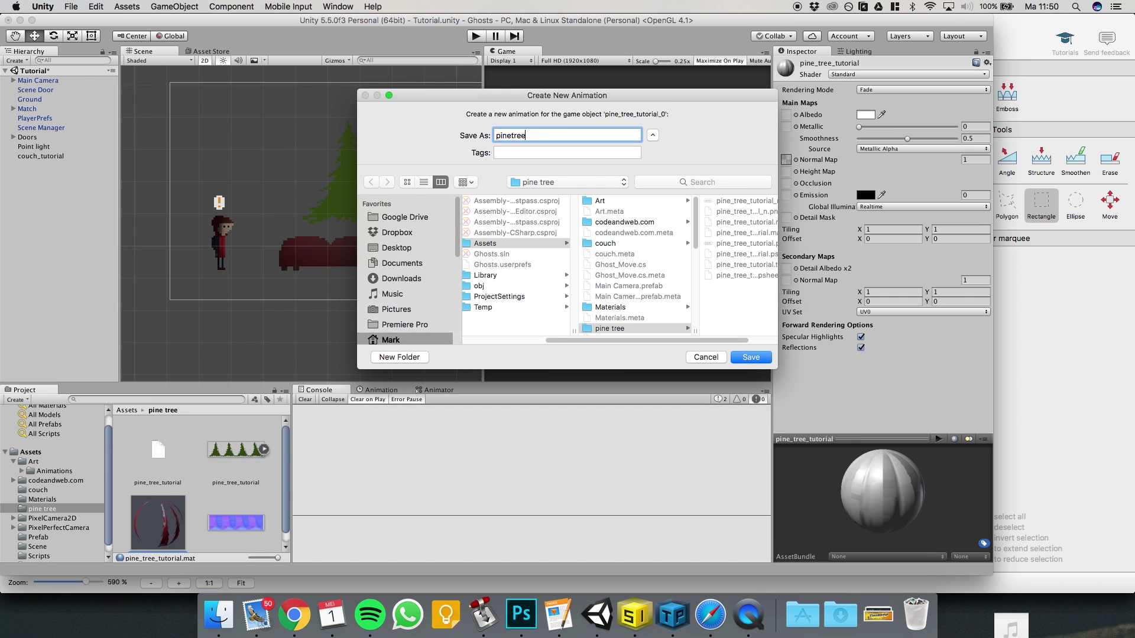
{"action": "key", "text": "Return"}
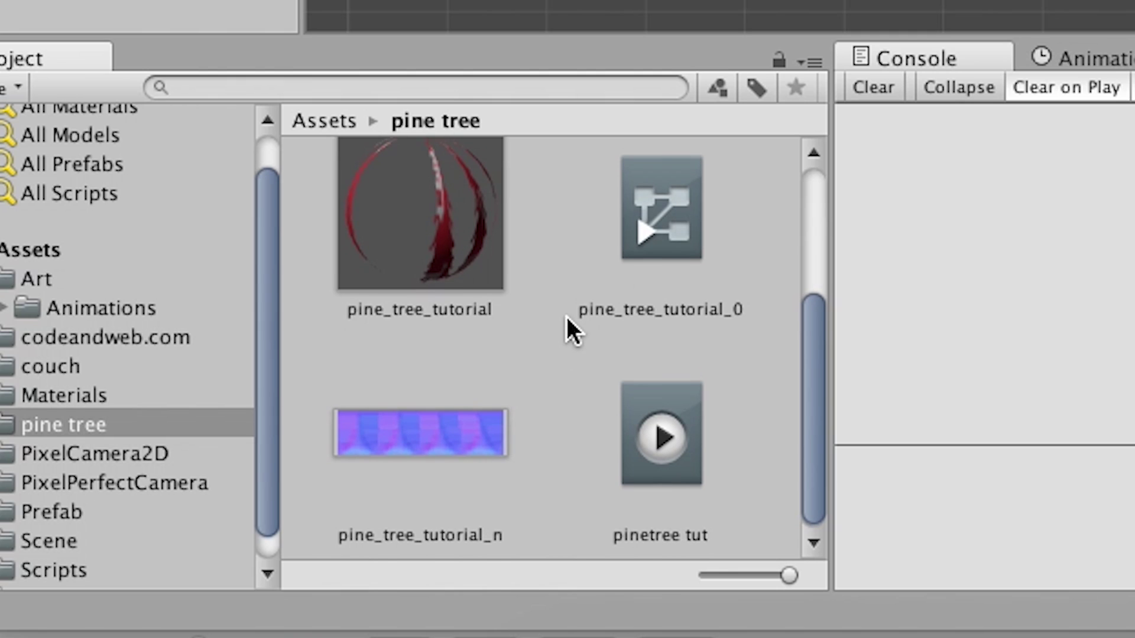
Apply the pine_tree_tutorial material to the tree in the scene and turn off the material's specular highlights.
{"action": "scroll", "coordinate": [201, 476], "scroll_direction": "up", "scroll_amount": 2}
{"action": "left_click_drag", "start_coordinate": [519, 350], "coordinate": [669, 303]}
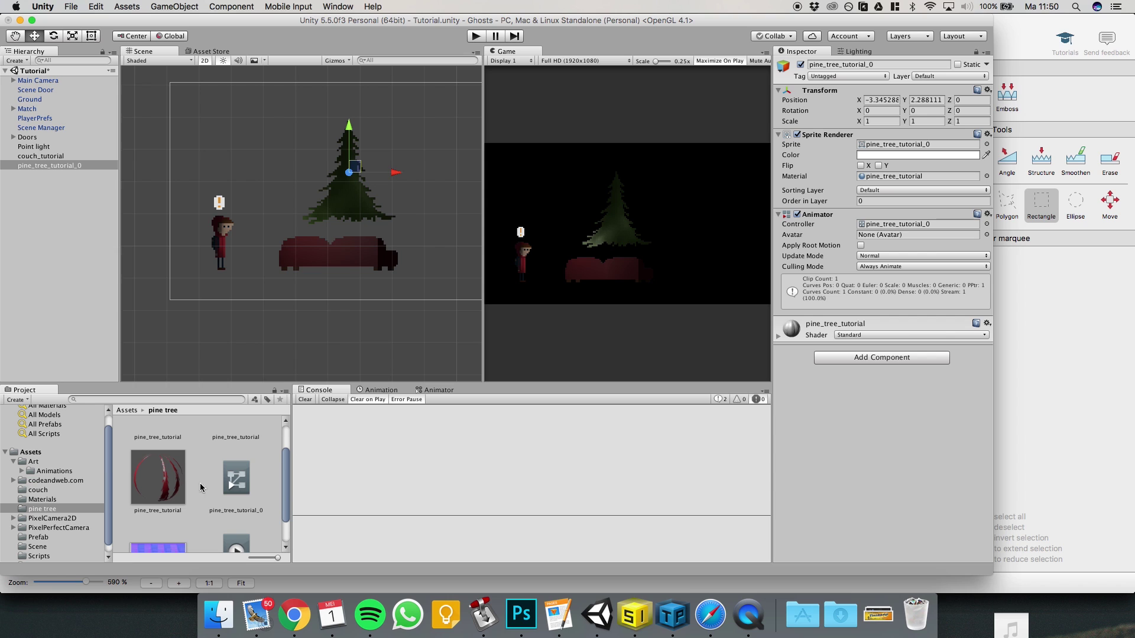
{"action": "scroll", "coordinate": [201, 487], "scroll_direction": "down", "scroll_amount": 1}
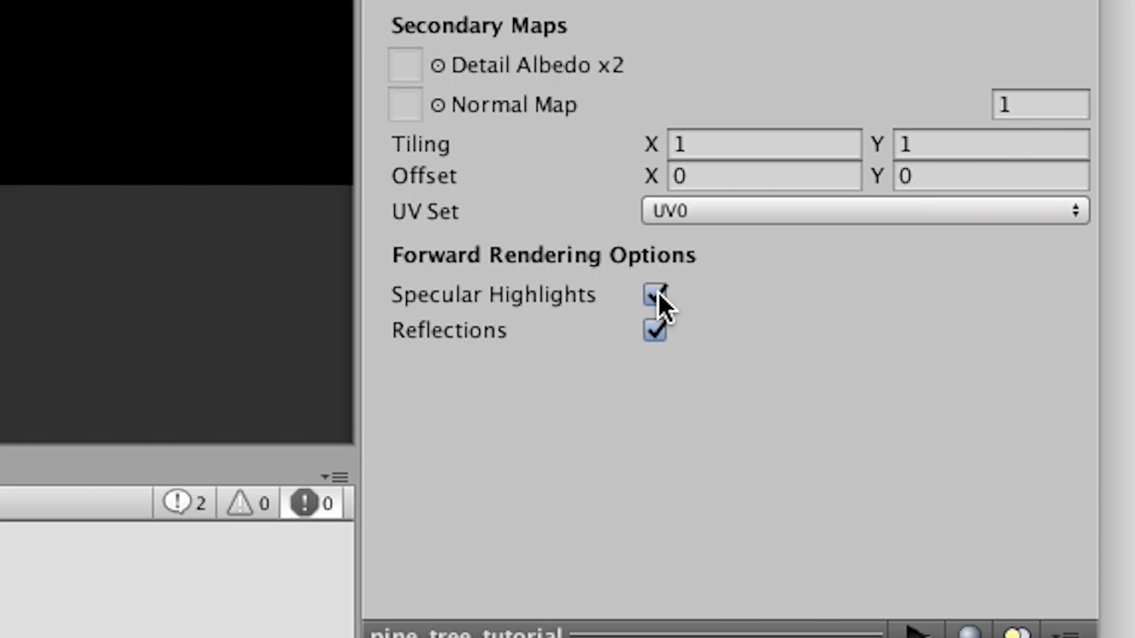
{"action": "left_click", "coordinate": [657, 295]}
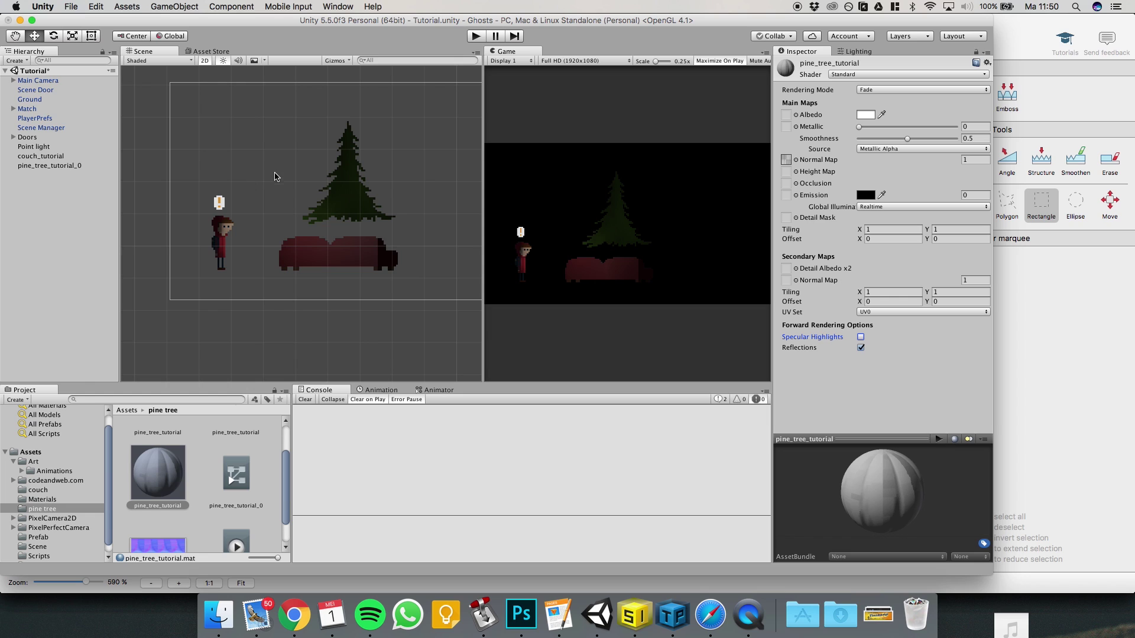
Move the point light beside the pine tree's right-hand lower branches, to about X -2.07 and Y 1.3.
{"action": "scroll", "coordinate": [332, 248], "scroll_direction": "down", "scroll_amount": 1}
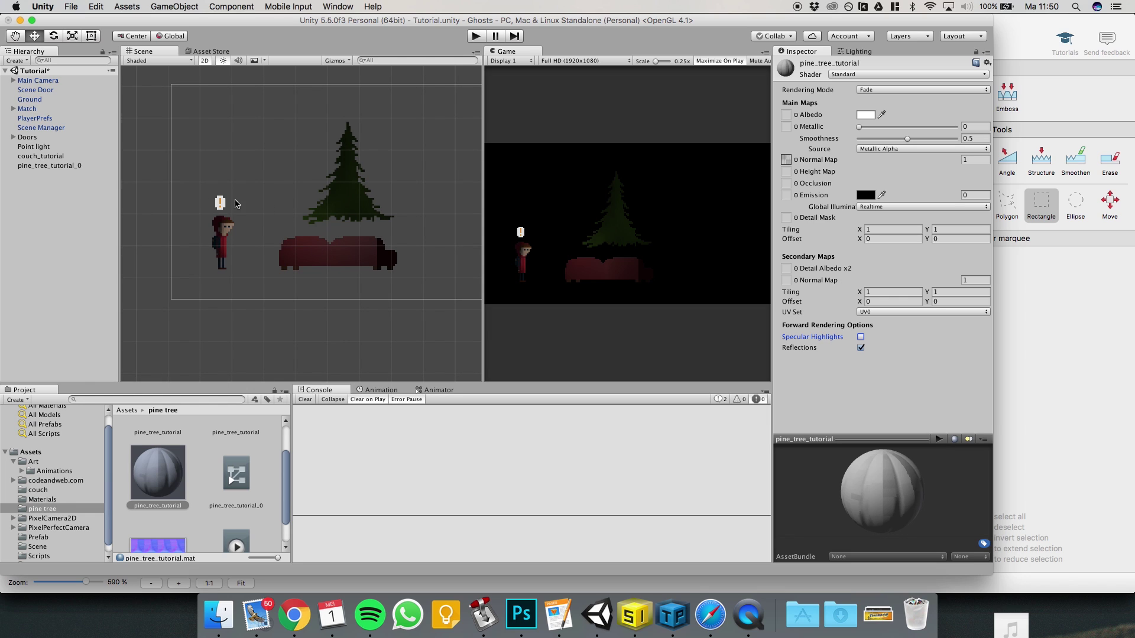
{"action": "left_click", "coordinate": [54, 148]}
{"action": "left_click_drag", "start_coordinate": [282, 226], "coordinate": [392, 190]}
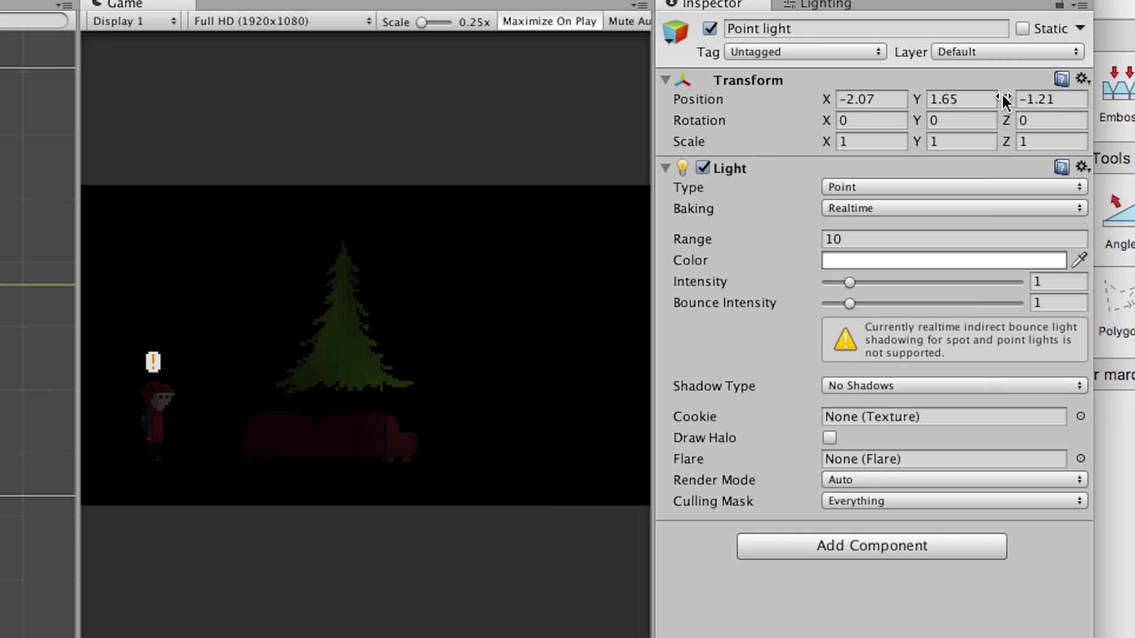
{"action": "left_click_drag", "start_coordinate": [948, 102], "coordinate": [976, 102]}
{"action": "left_click_drag", "start_coordinate": [853, 104], "coordinate": [934, 127]}
{"action": "left_click_drag", "start_coordinate": [1012, 126], "coordinate": [1093, 112]}
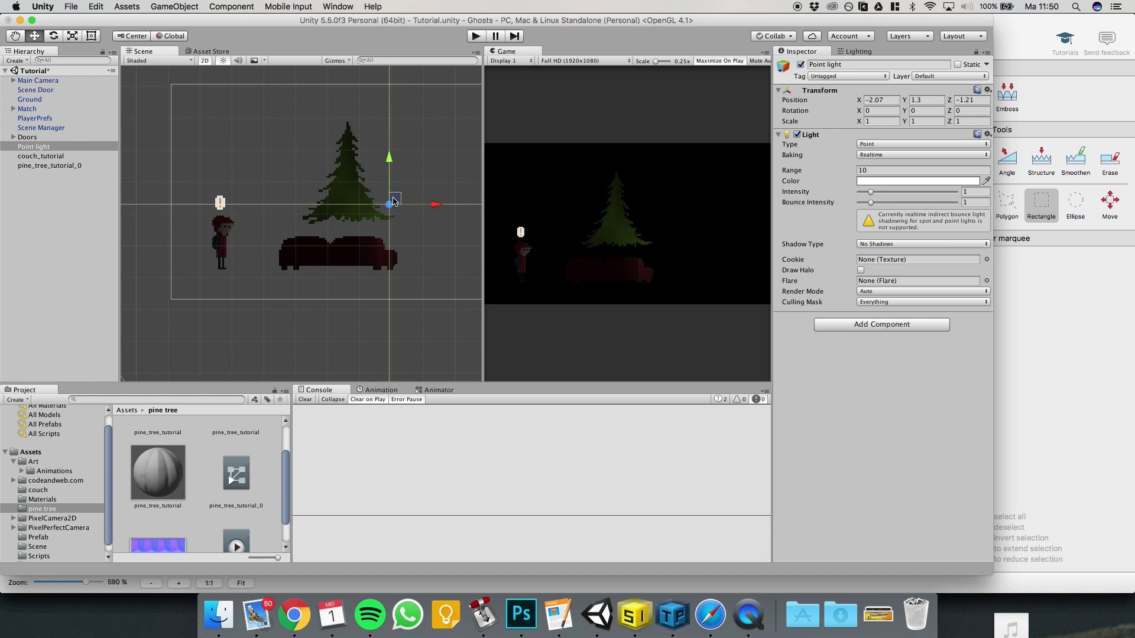
Move the point light onto the right side of the pine tree, to about X -2.94 and Y 1.63.
{"action": "left_click_drag", "start_coordinate": [0, 296], "coordinate": [0, 269]}
{"action": "left_click_drag", "start_coordinate": [288, 185], "coordinate": [366, 190]}
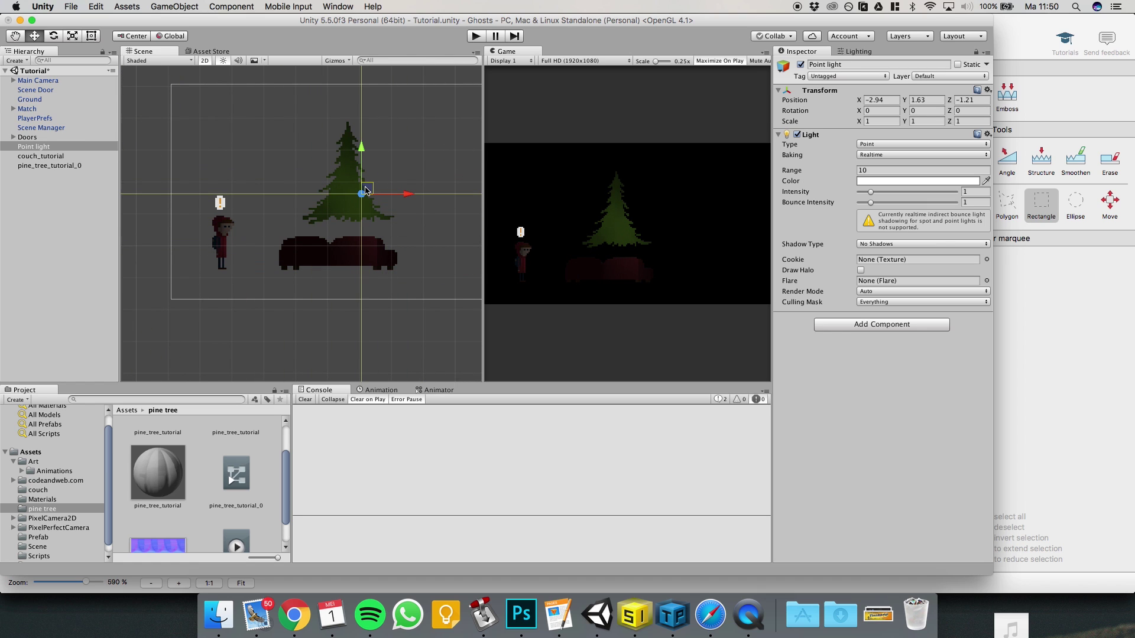
Test the point light's depth by moving its Z position to about -27.97 and back to about -1.79.
{"action": "left_click_drag", "start_coordinate": [950, 100], "coordinate": [749, 136]}
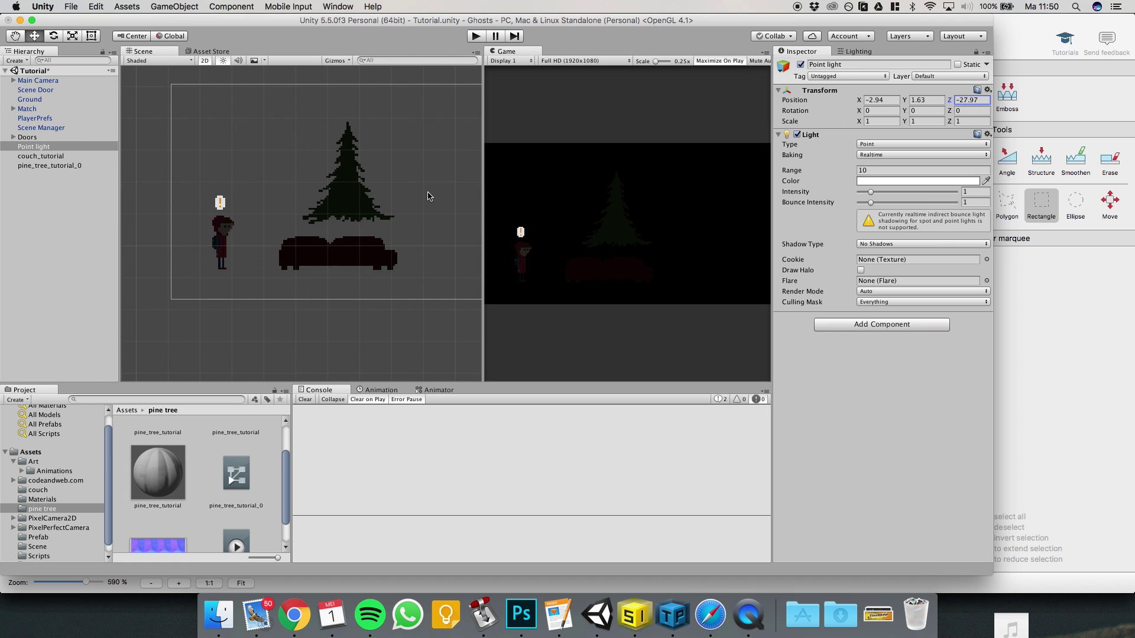
{"action": "left_click_drag", "start_coordinate": [600, 189], "coordinate": [931, 164]}
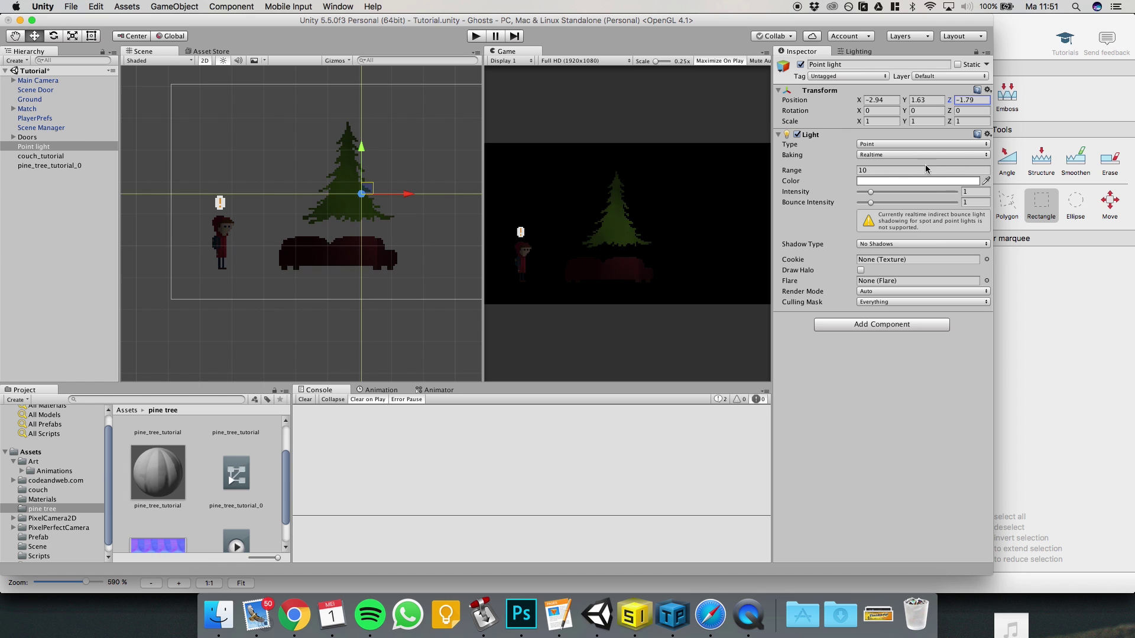
{"action": "left_click", "coordinate": [205, 61]}
{"action": "left_click", "coordinate": [204, 61]}
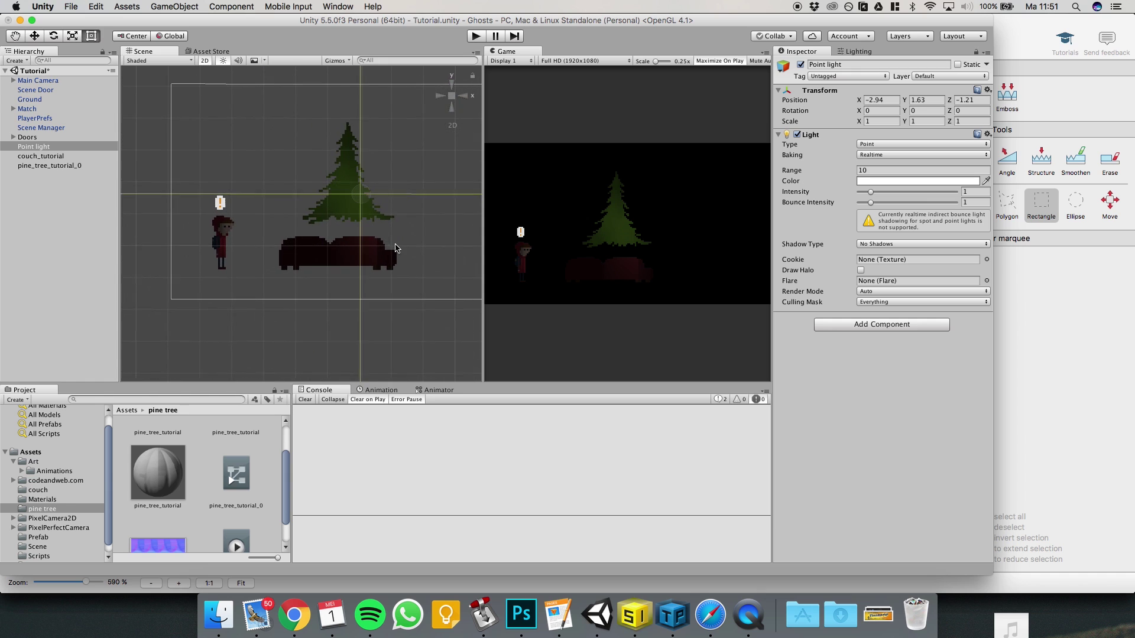
Play the scene, walk the character over to the pine tree and couch to check the lighting, and stop playback.
{"action": "scroll", "coordinate": [399, 236], "scroll_direction": "down", "scroll_amount": 2}
{"action": "scroll", "coordinate": [399, 233], "scroll_direction": "down", "scroll_amount": 2}
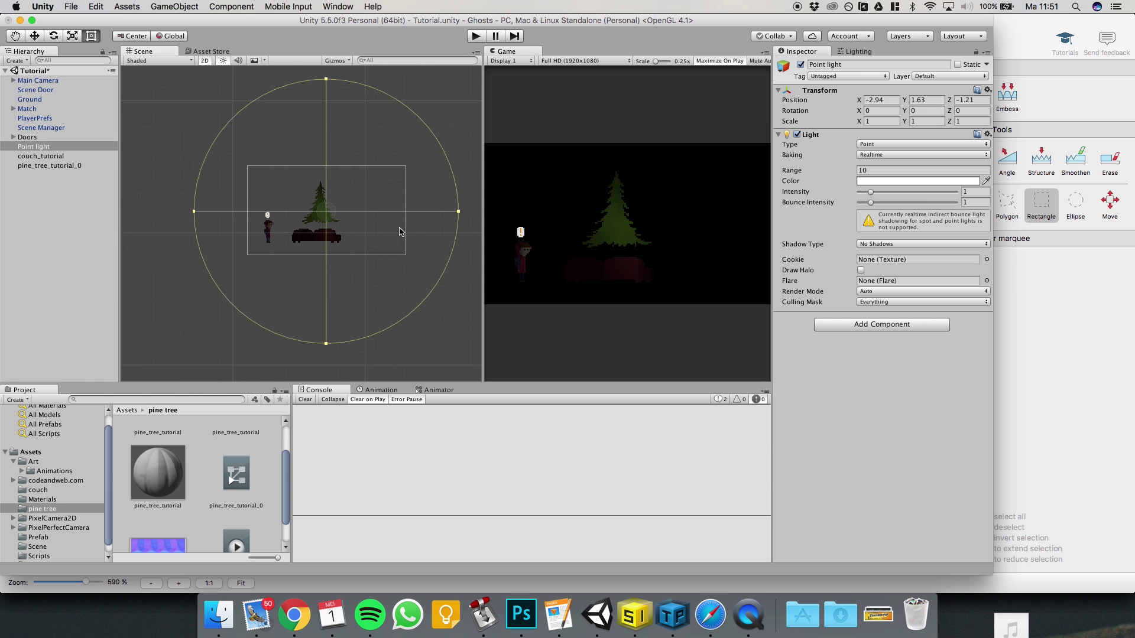
{"action": "scroll", "coordinate": [375, 230], "scroll_direction": "up", "scroll_amount": 2}
{"action": "scroll", "coordinate": [370, 231], "scroll_direction": "up", "scroll_amount": 3}
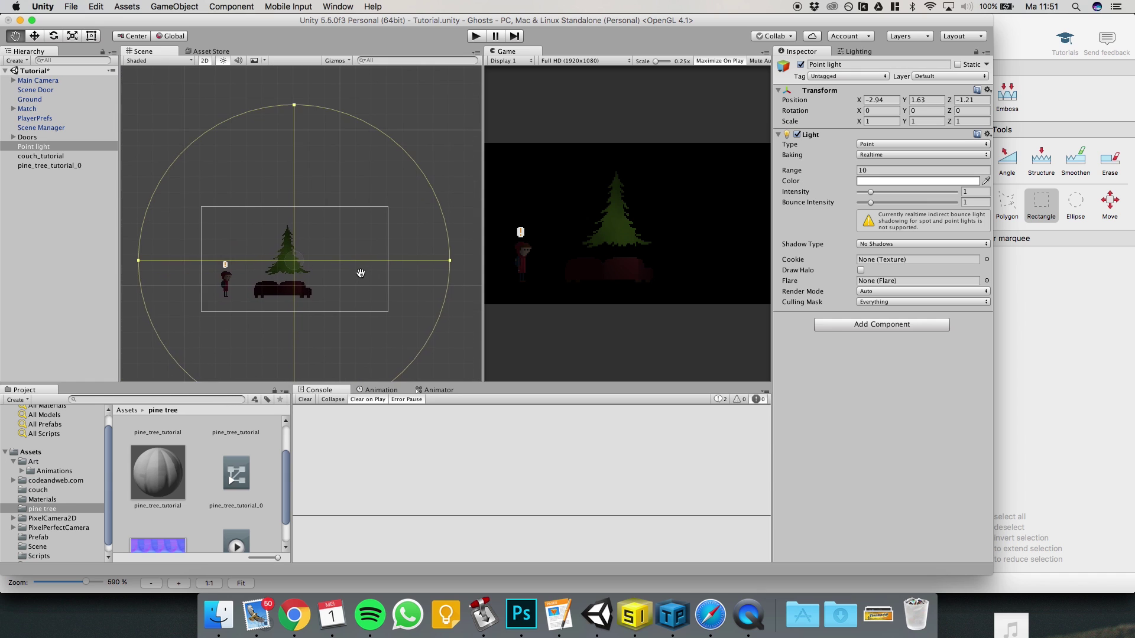
{"action": "key", "text": "super+p"}
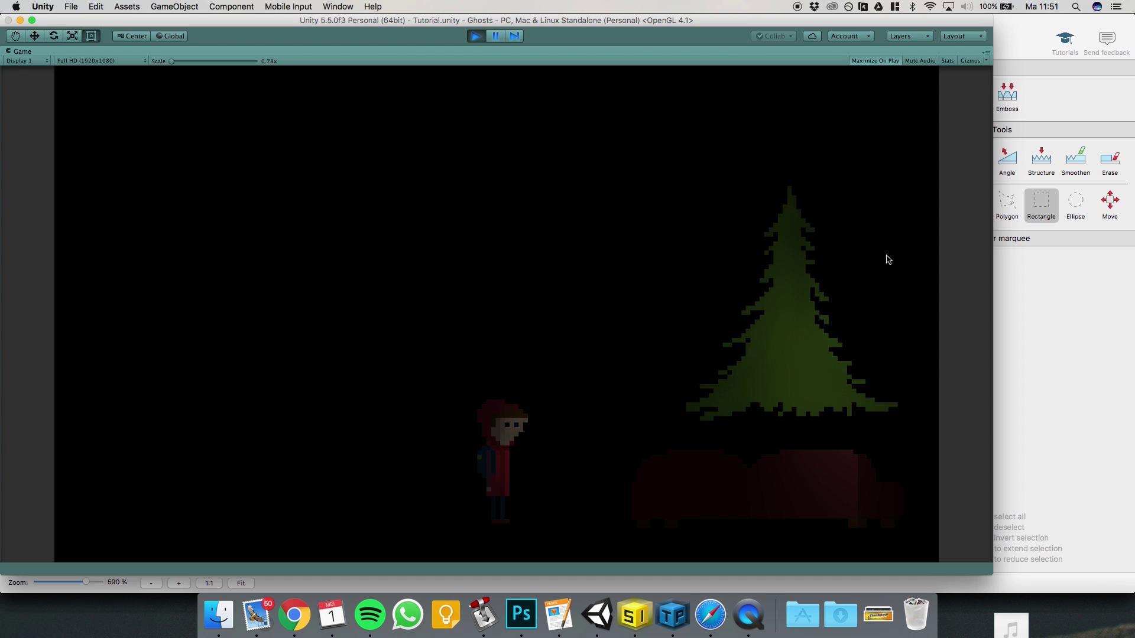
{"action": "key", "text": "Right"}
{"action": "key", "text": "Right"}
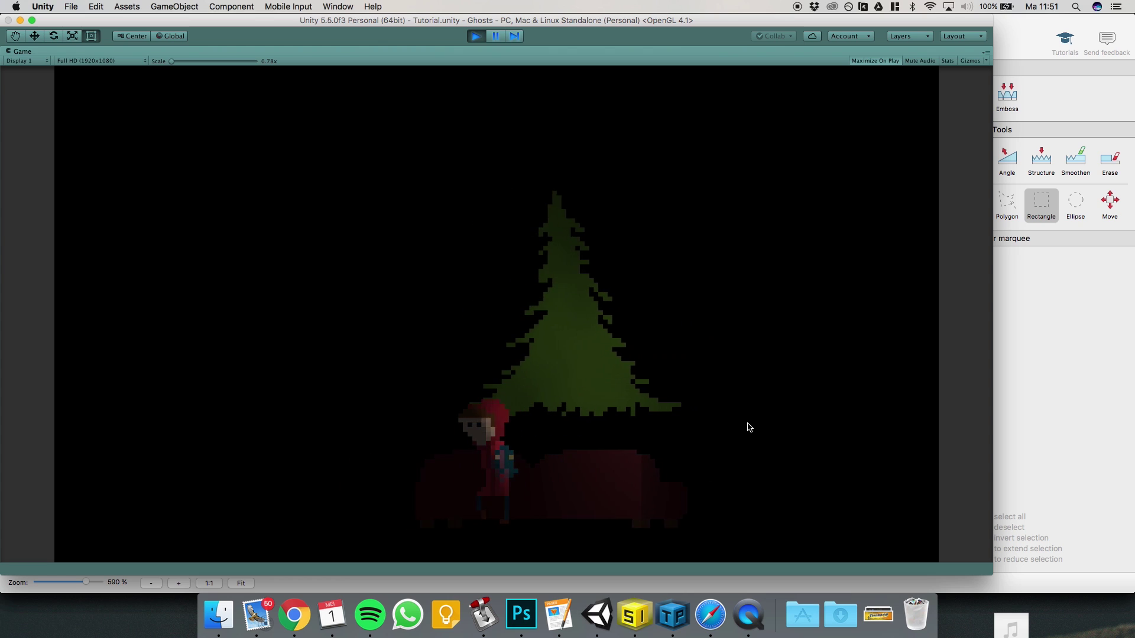
{"action": "key", "text": "super+p"}
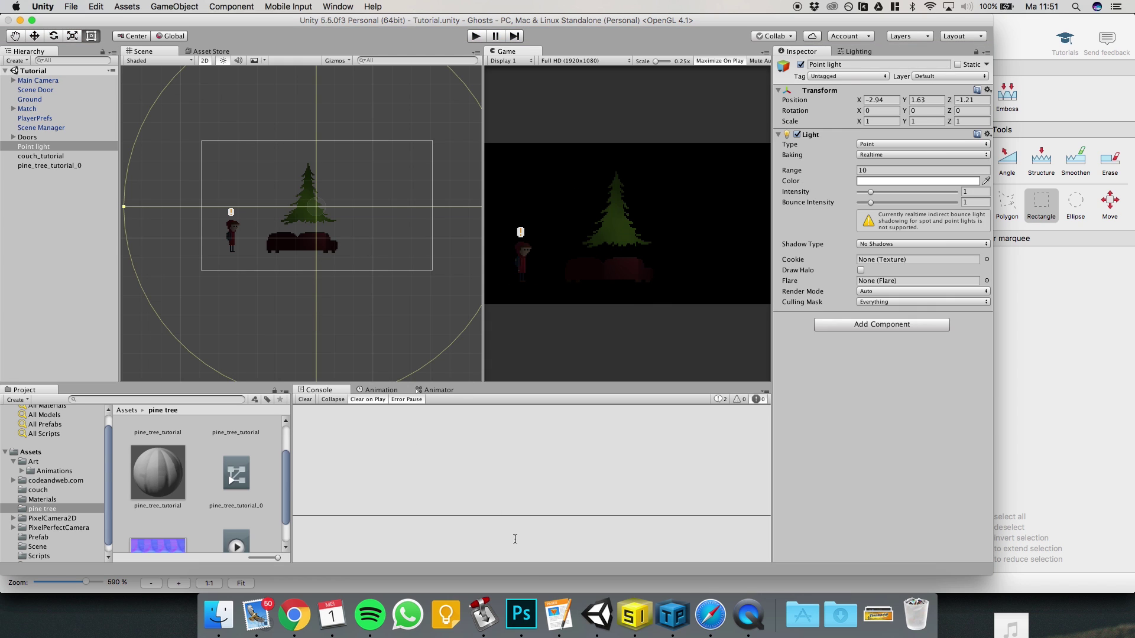
Switch to Photoshop and bring up the character frames at the start of the Match.psd sprite sheet.
{"action": "left_click", "coordinate": [521, 615]}
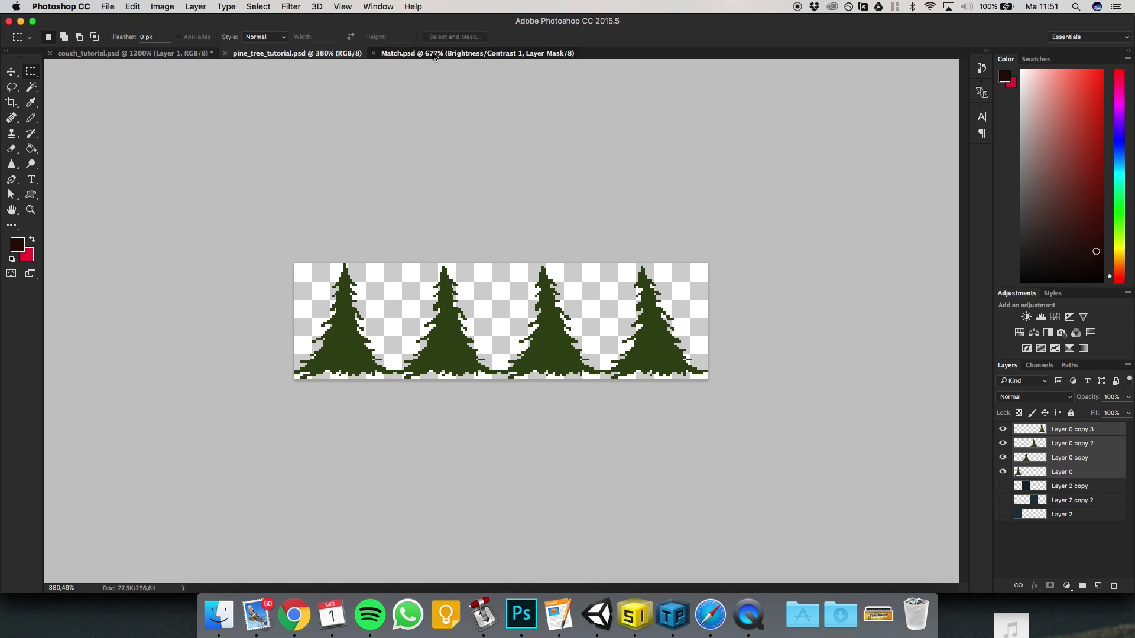
{"action": "left_click", "coordinate": [477, 53]}
{"action": "key", "text": "d"}
{"action": "scroll", "coordinate": [563, 458], "scroll_direction": "down", "scroll_amount": 10, "text": "alt"}
{"action": "key", "text": "v"}
{"action": "scroll", "coordinate": [563, 458], "scroll_direction": "up", "scroll_amount": 10, "text": "alt"}
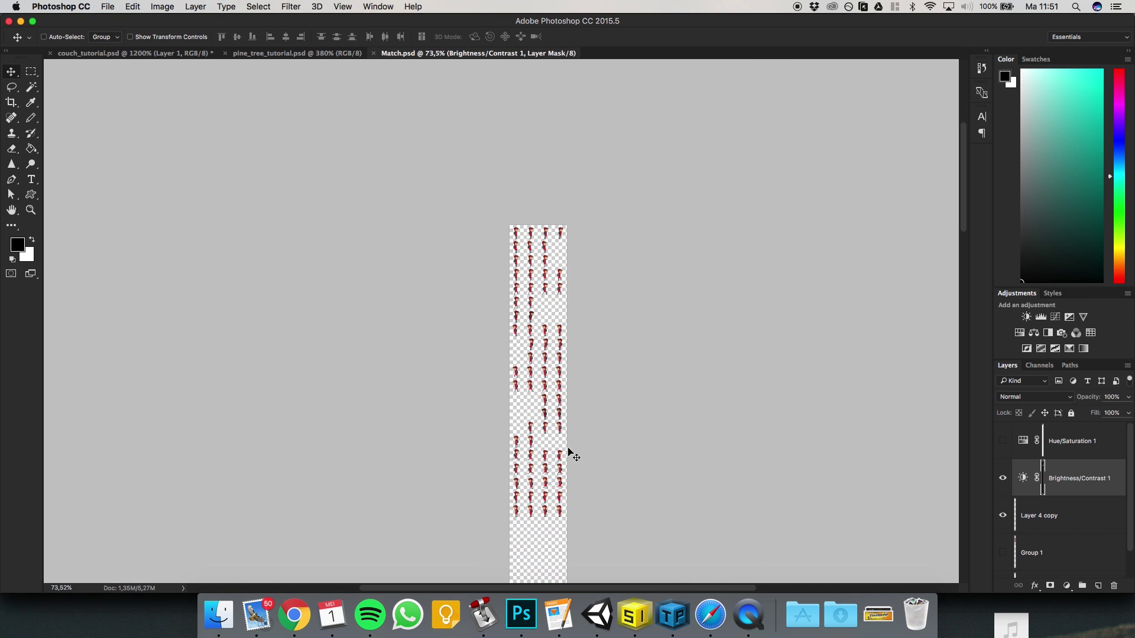
{"action": "scroll", "coordinate": [560, 279], "scroll_direction": "up", "scroll_amount": 1}
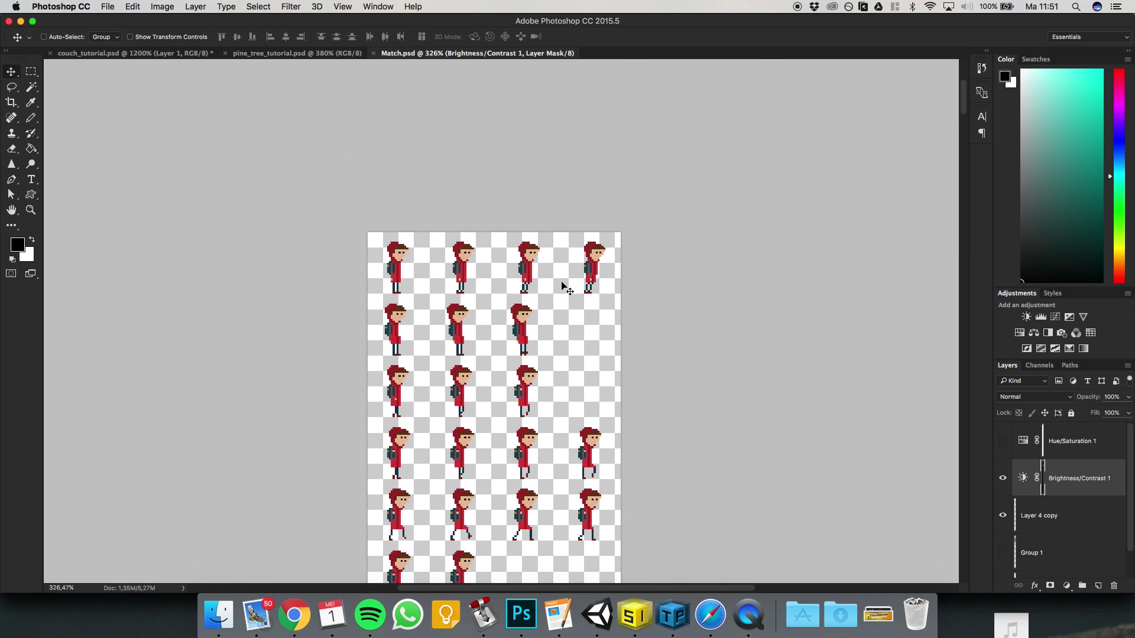
Outline the first seven rows of right-facing character frames with a rectangular marquee.
{"action": "key", "text": "m"}
{"action": "left_click_drag", "start_coordinate": [411, 208], "coordinate": [650, 423]}
{"action": "left_click", "coordinate": [668, 357]}
{"action": "scroll", "coordinate": [668, 357], "scroll_direction": "down", "scroll_amount": 10}
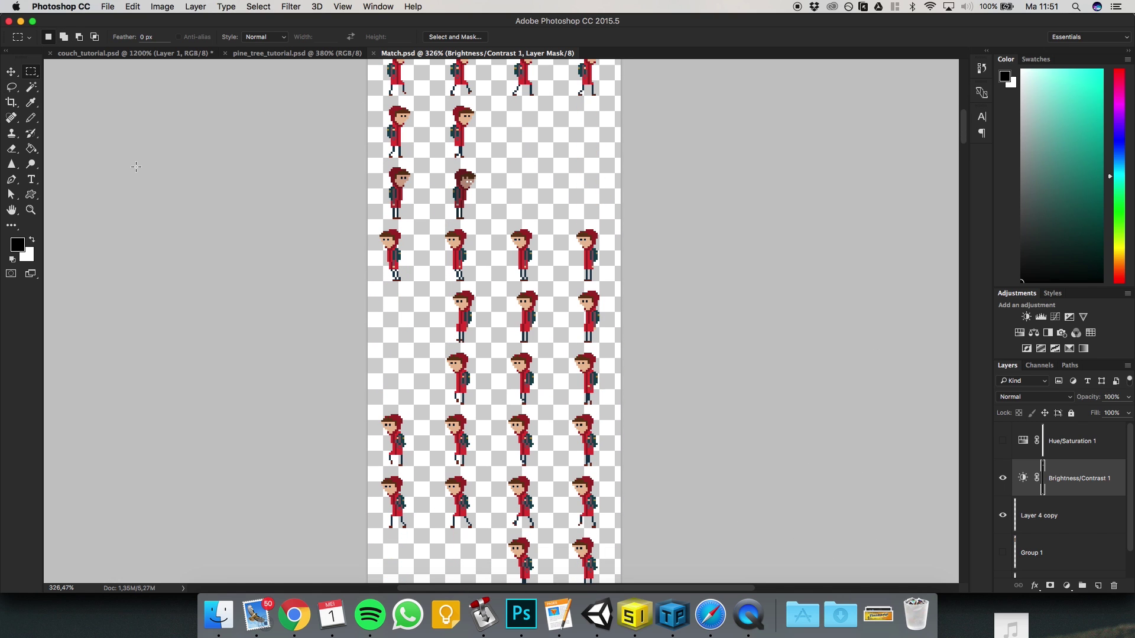
{"action": "left_click_drag", "start_coordinate": [356, 221], "coordinate": [783, 572]}
{"action": "scroll", "coordinate": [798, 544], "scroll_direction": "up", "scroll_amount": 8}
{"action": "scroll", "coordinate": [675, 447], "scroll_direction": "down", "scroll_amount": 2}
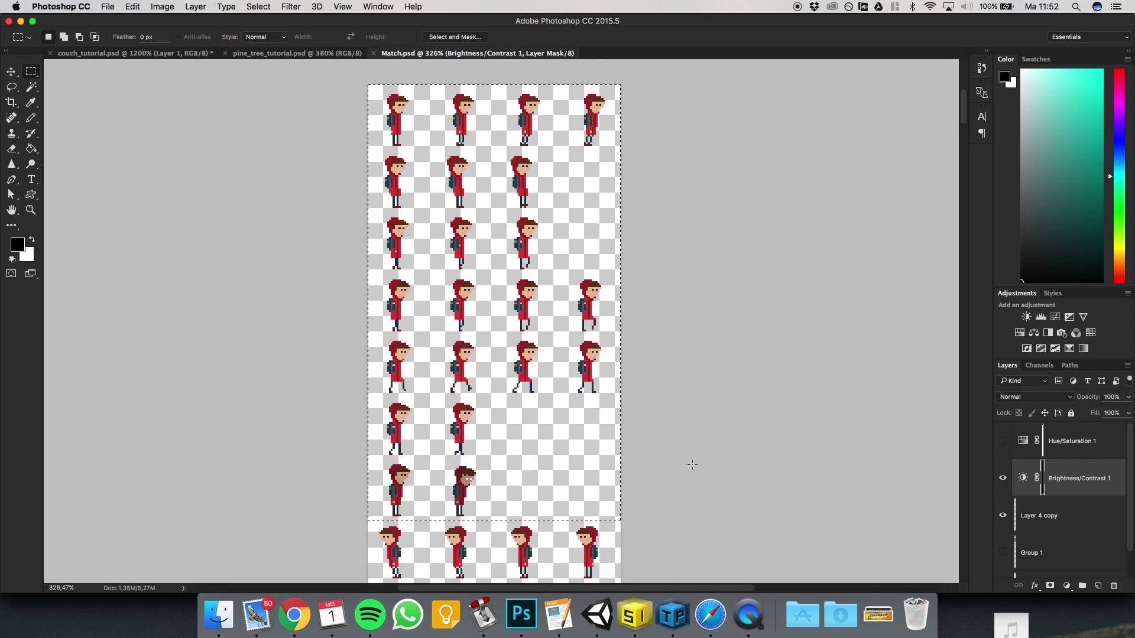
Outline the left-facing frames below with the marquee, and mark the first seven right-facing rows again.
{"action": "scroll", "coordinate": [659, 455], "scroll_direction": "down", "scroll_amount": 10}
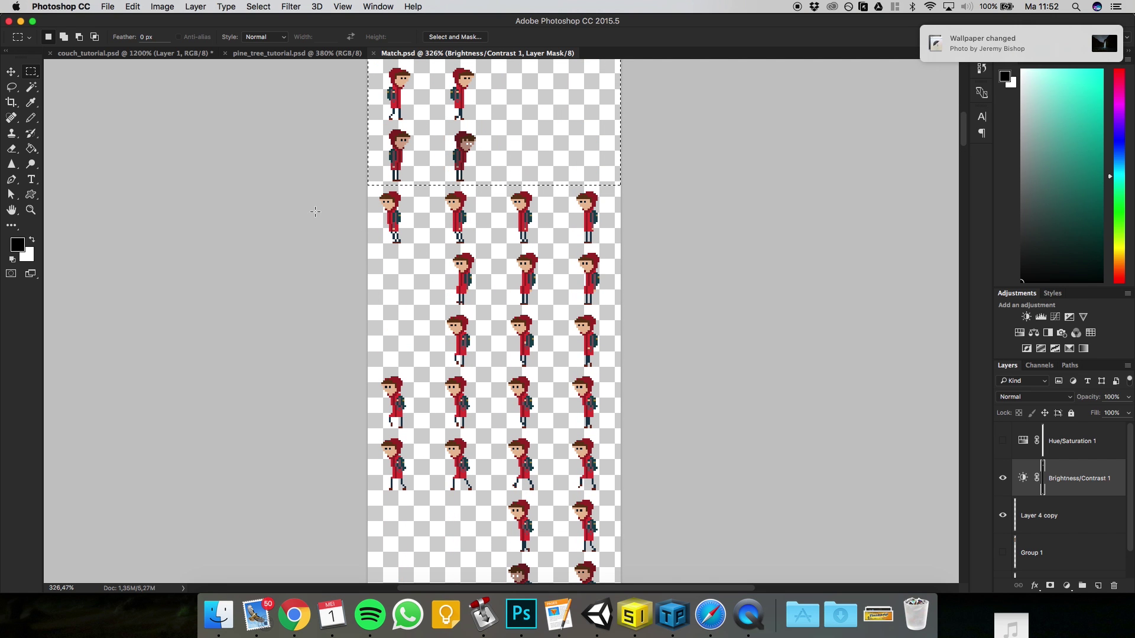
{"action": "left_click_drag", "start_coordinate": [435, 237], "coordinate": [775, 473]}
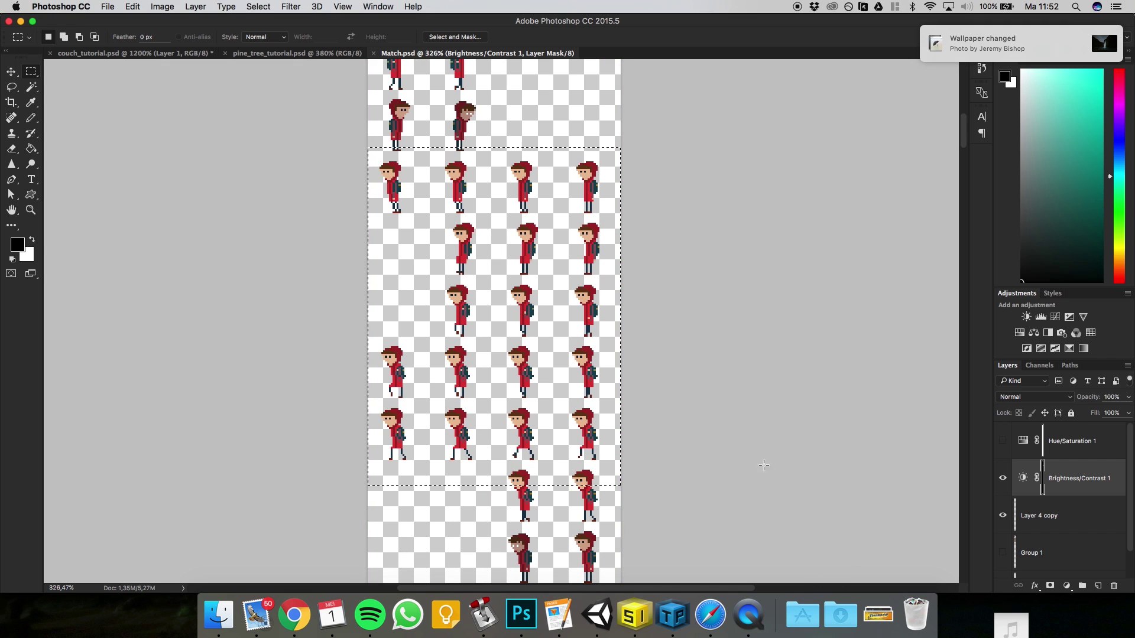
{"action": "scroll", "coordinate": [688, 370], "scroll_direction": "up", "scroll_amount": 11}
{"action": "left_click_drag", "start_coordinate": [329, 104], "coordinate": [727, 547]}
{"action": "scroll", "coordinate": [676, 361], "scroll_direction": "down", "scroll_amount": 1}
{"action": "scroll", "coordinate": [676, 360], "scroll_direction": "down", "scroll_amount": 5, "text": "alt"}
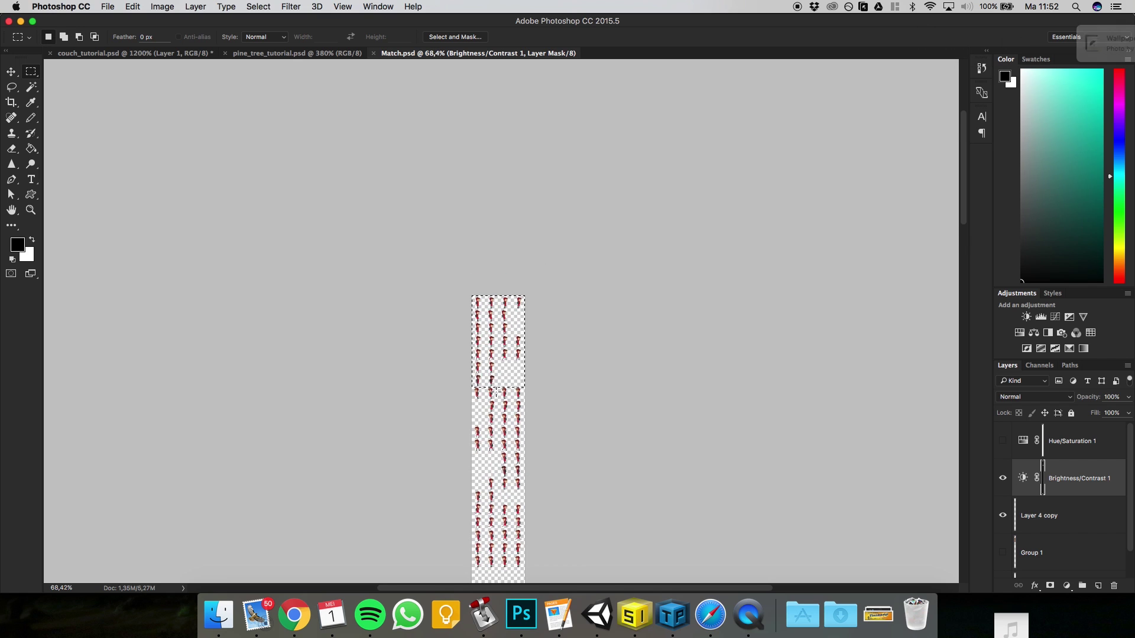
Clear the marquee and examine how the right-facing and left-facing frames are arranged across the character sprite sheet.
{"action": "scroll", "coordinate": [502, 331], "scroll_direction": "down", "scroll_amount": 5}
{"action": "scroll", "coordinate": [472, 290], "scroll_direction": "up", "scroll_amount": 2, "text": "alt"}
{"action": "left_click_drag", "start_coordinate": [451, 295], "coordinate": [603, 402]}
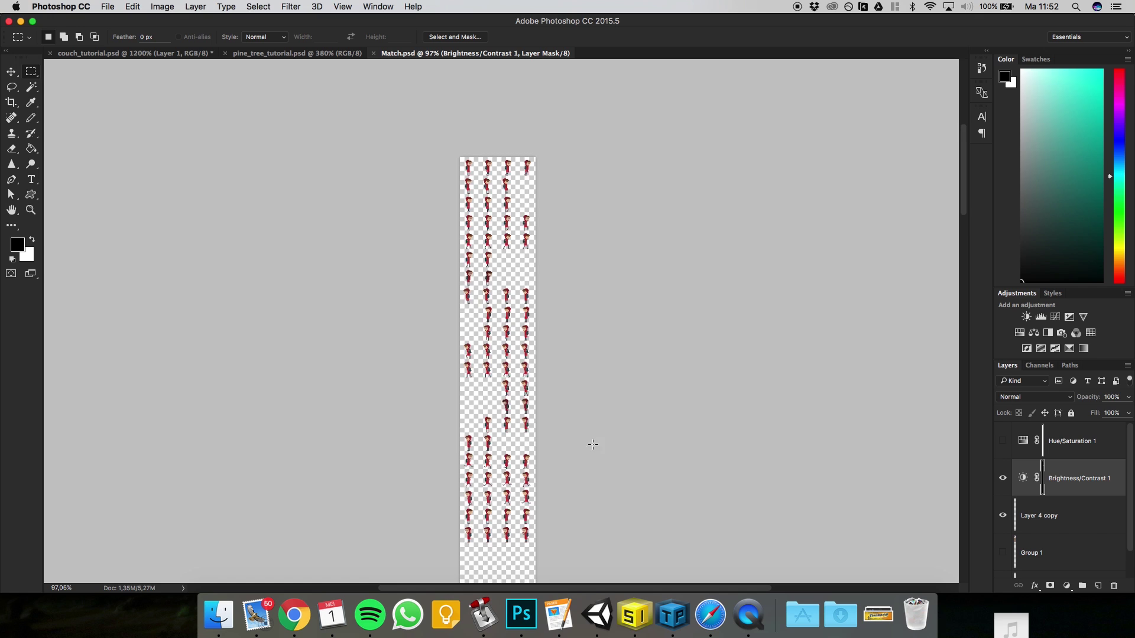
{"action": "scroll", "coordinate": [585, 446], "scroll_direction": "down", "scroll_amount": 3}
{"action": "scroll", "coordinate": [582, 449], "scroll_direction": "up", "scroll_amount": 3, "text": "alt"}
{"action": "scroll", "coordinate": [501, 485], "scroll_direction": "up", "scroll_amount": 3, "text": "alt"}
{"action": "scroll", "coordinate": [567, 413], "scroll_direction": "down", "scroll_amount": 2}
{"action": "scroll", "coordinate": [636, 350], "scroll_direction": "down", "scroll_amount": 3, "text": "alt"}
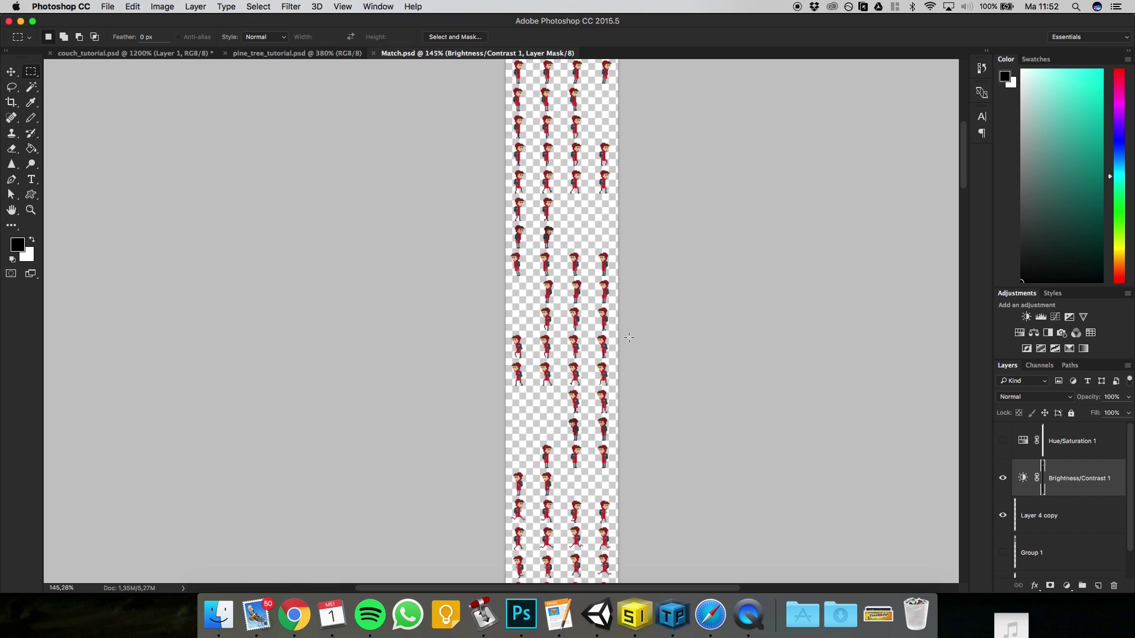
{"action": "scroll", "coordinate": [762, 343], "scroll_direction": "up", "scroll_amount": 3}
{"action": "scroll", "coordinate": [764, 346], "scroll_direction": "up", "scroll_amount": 2, "text": "alt"}
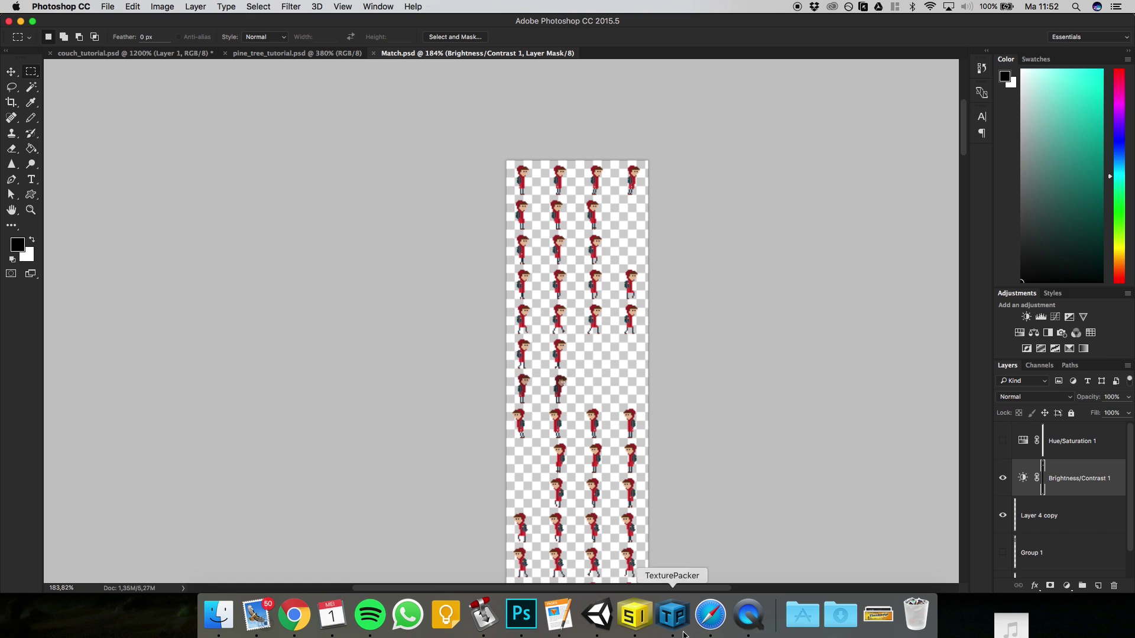